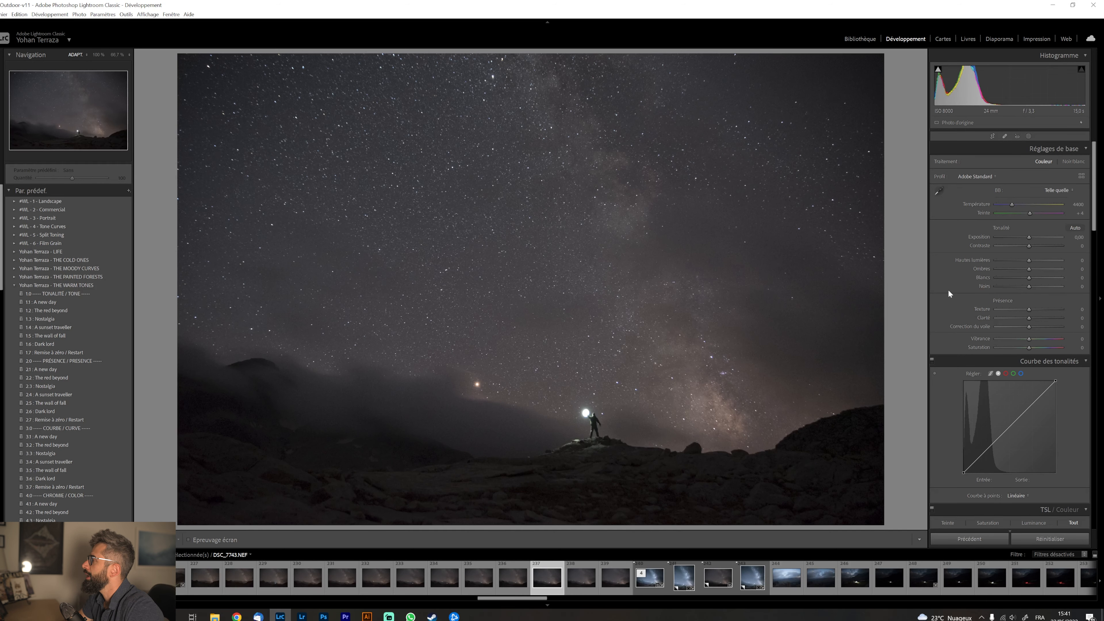
# Raise the photo's exposure to +0.76, cool the white balance temperature and set the highlights to +33, checking the lit figure at 100%.
pyautogui.moveTo(1029, 237); pyautogui.dragTo(1034, 236)
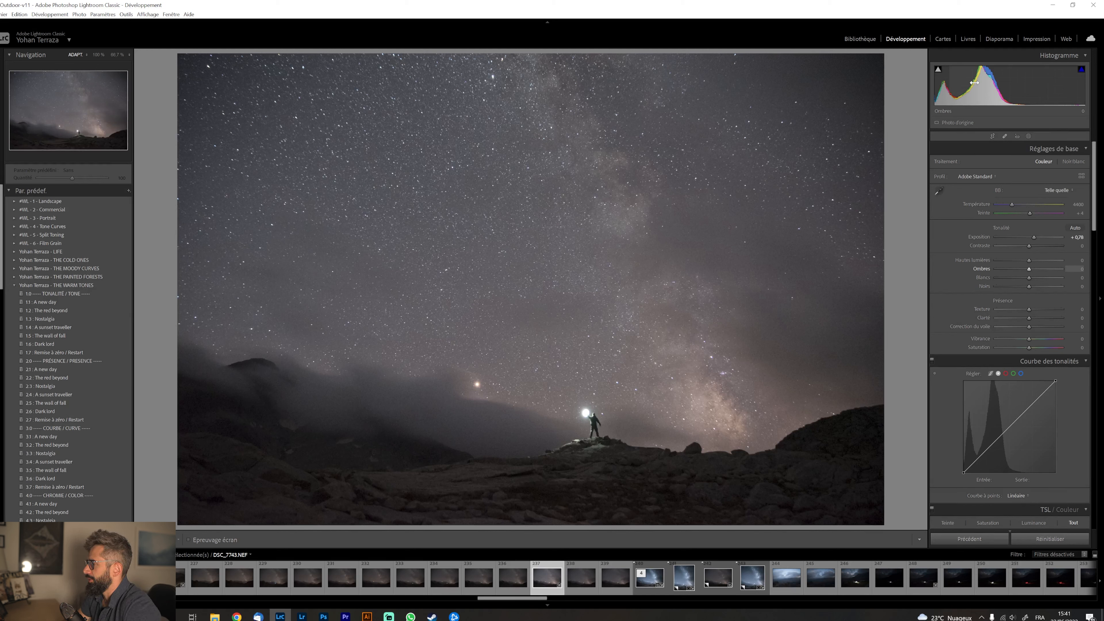
pyautogui.moveTo(1012, 204); pyautogui.dragTo(1006, 204)
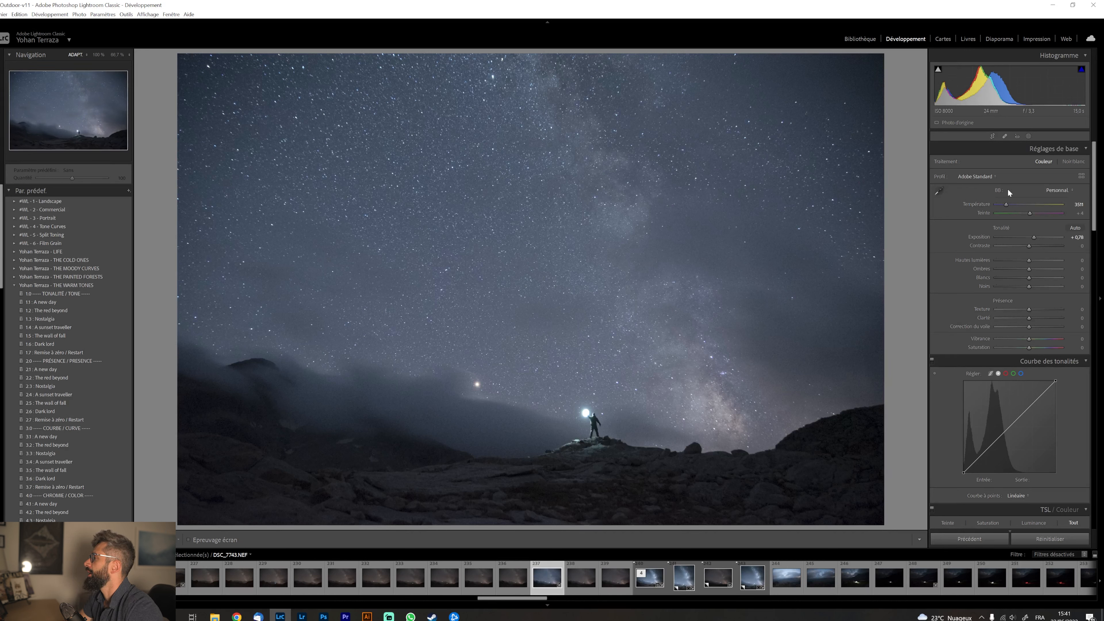
pyautogui.click(1039, 260)
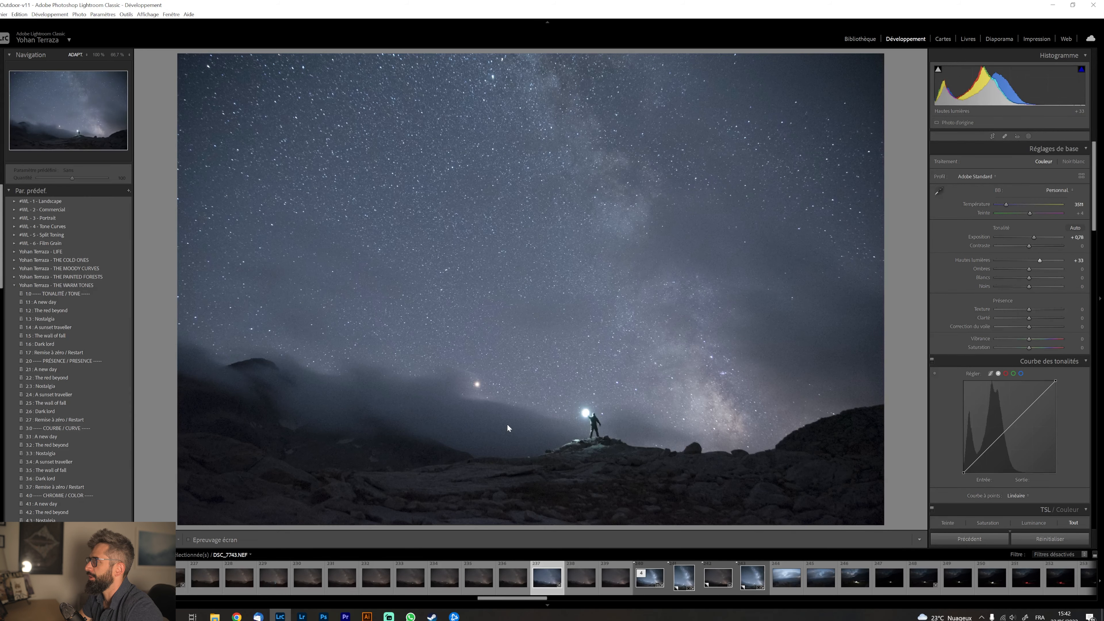
pyautogui.click(567, 395)
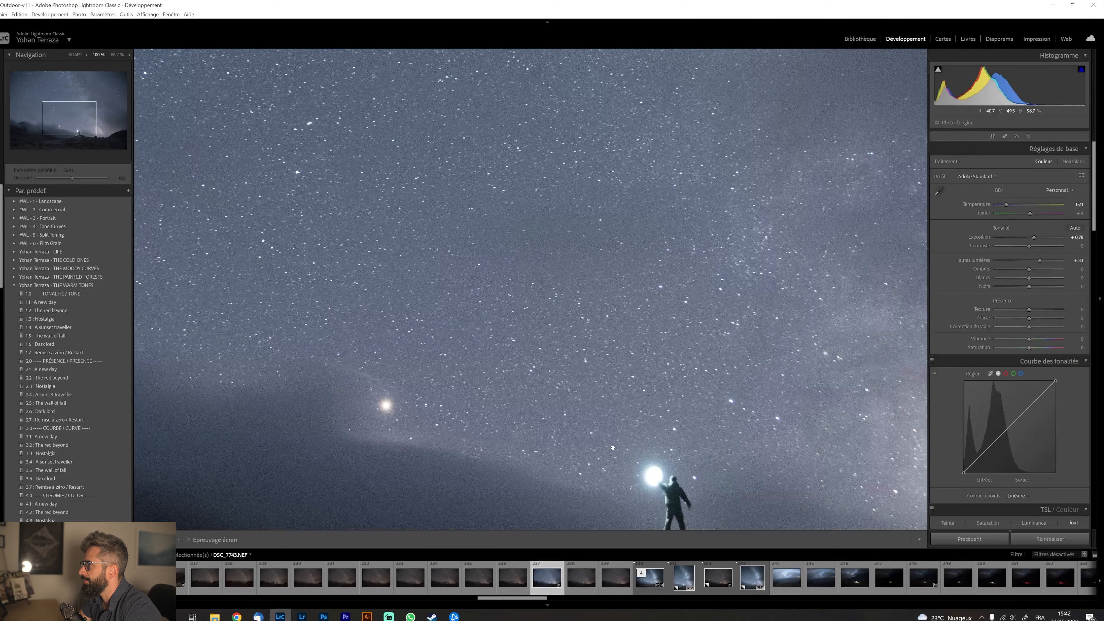
pyautogui.moveTo(613, 448); pyautogui.dragTo(555, 285)
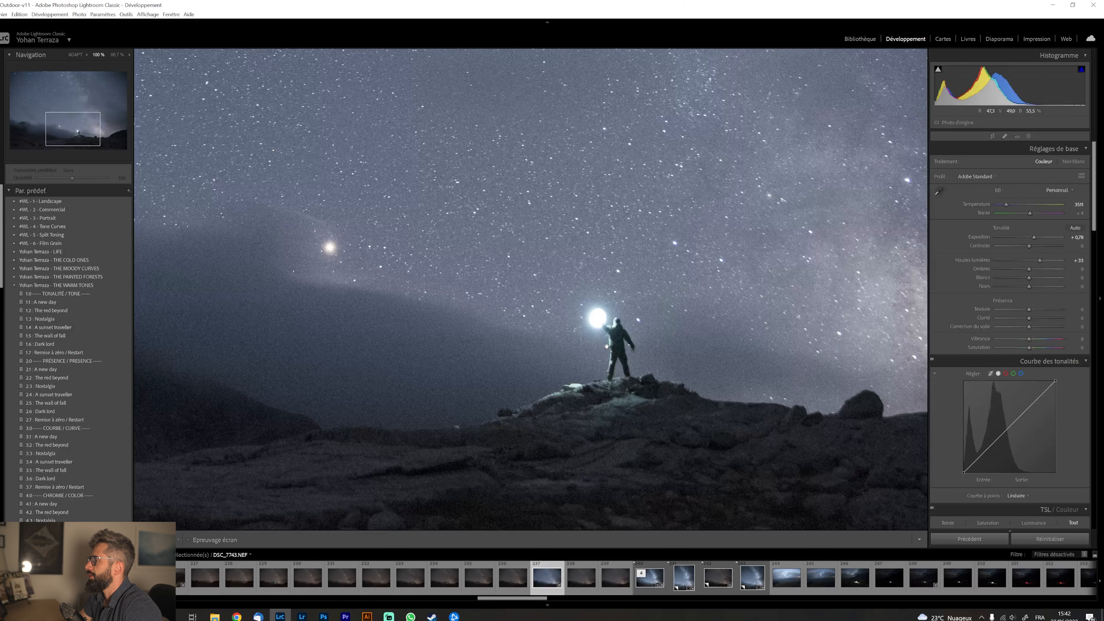
pyautogui.click(607, 346)
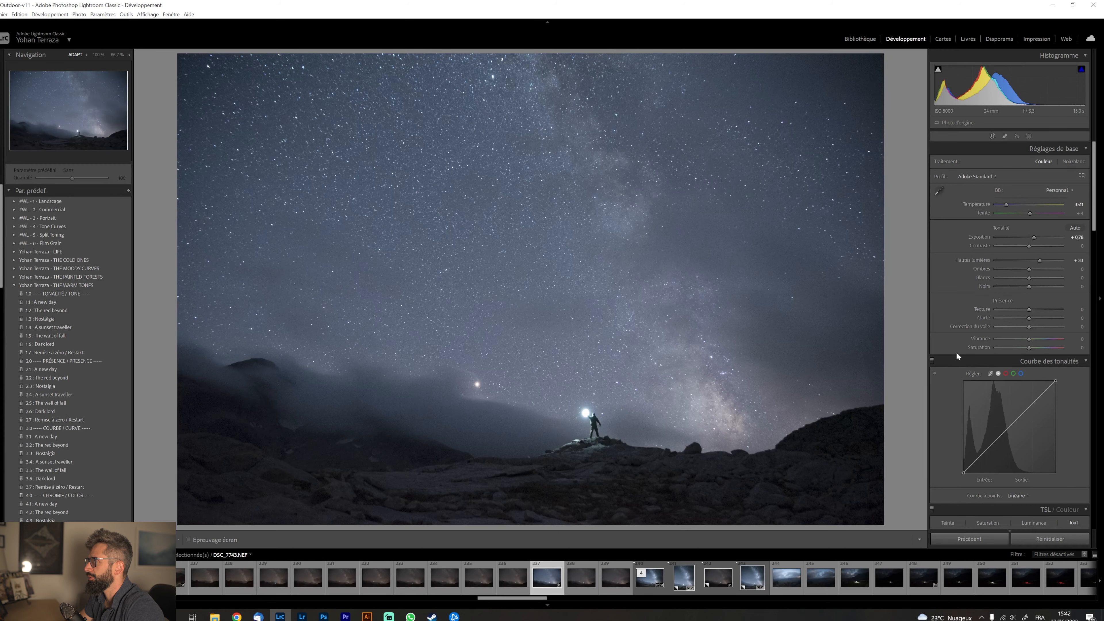
# Enable the lens profile correction and remove chromatic aberration.
pyautogui.scroll(-15, 957, 354)
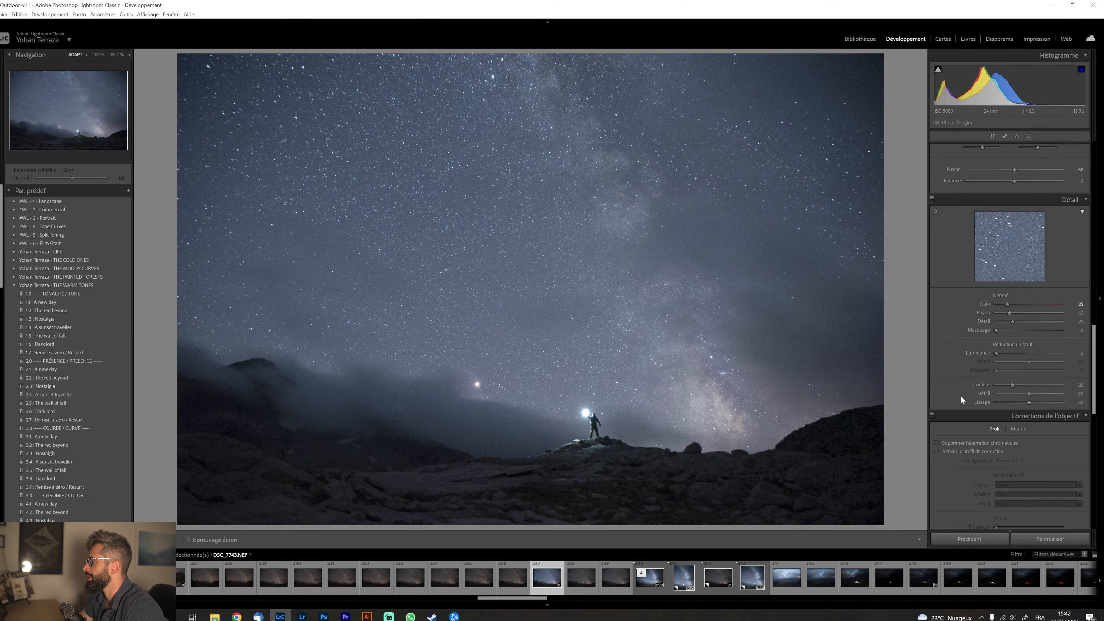
pyautogui.click(961, 451)
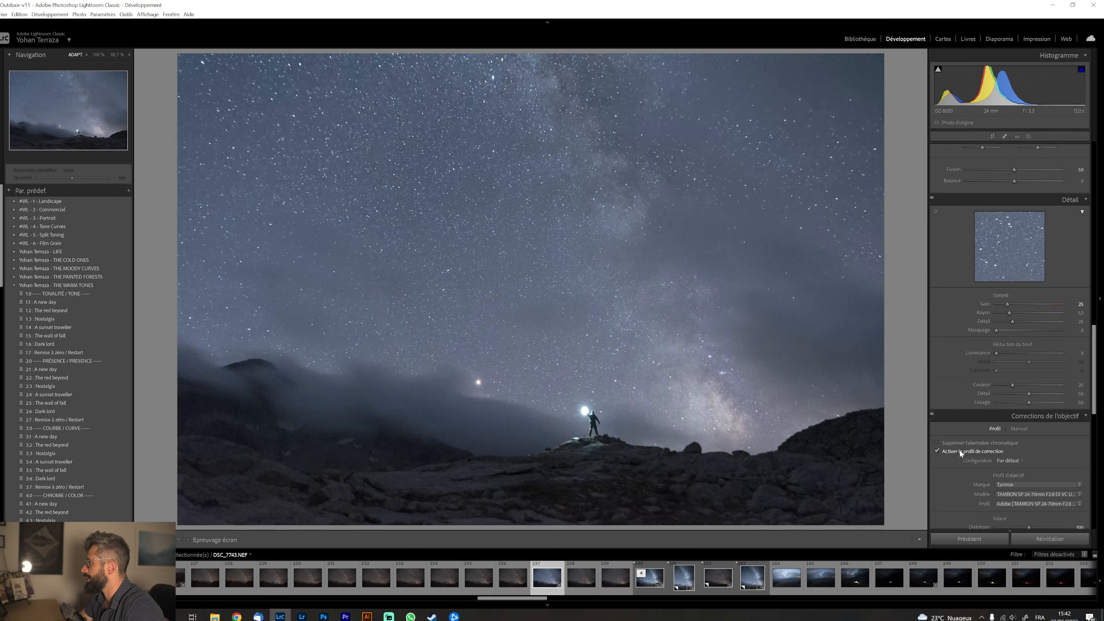
pyautogui.click(958, 444)
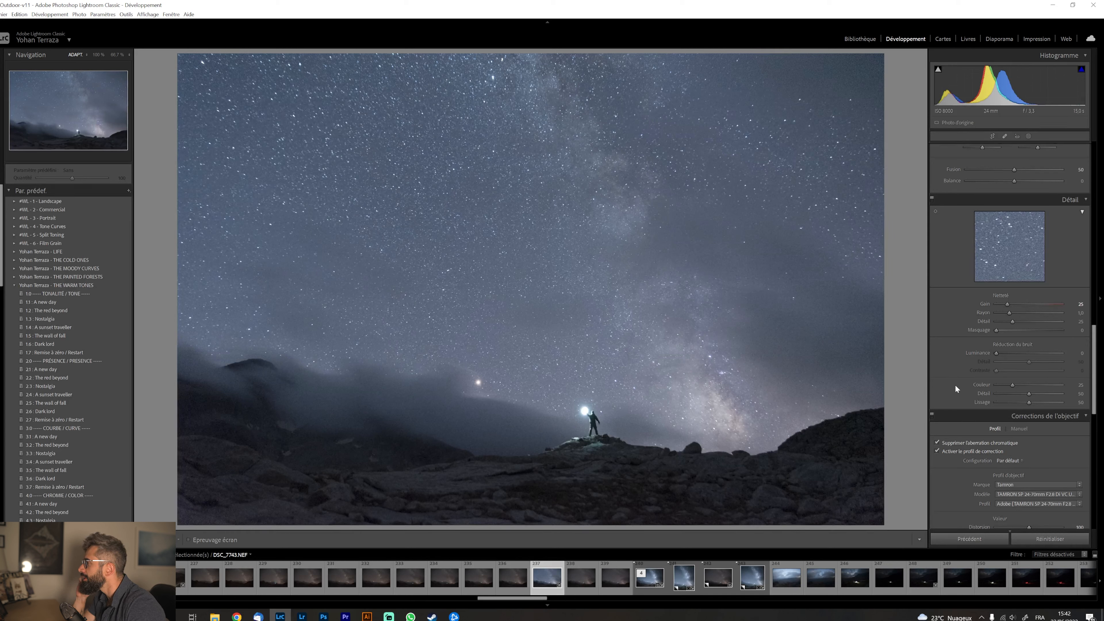
# Set the contrast to −24 and the shadows to +24, checking the rocky foreground at 100%.
pyautogui.scroll(10, 955, 337)
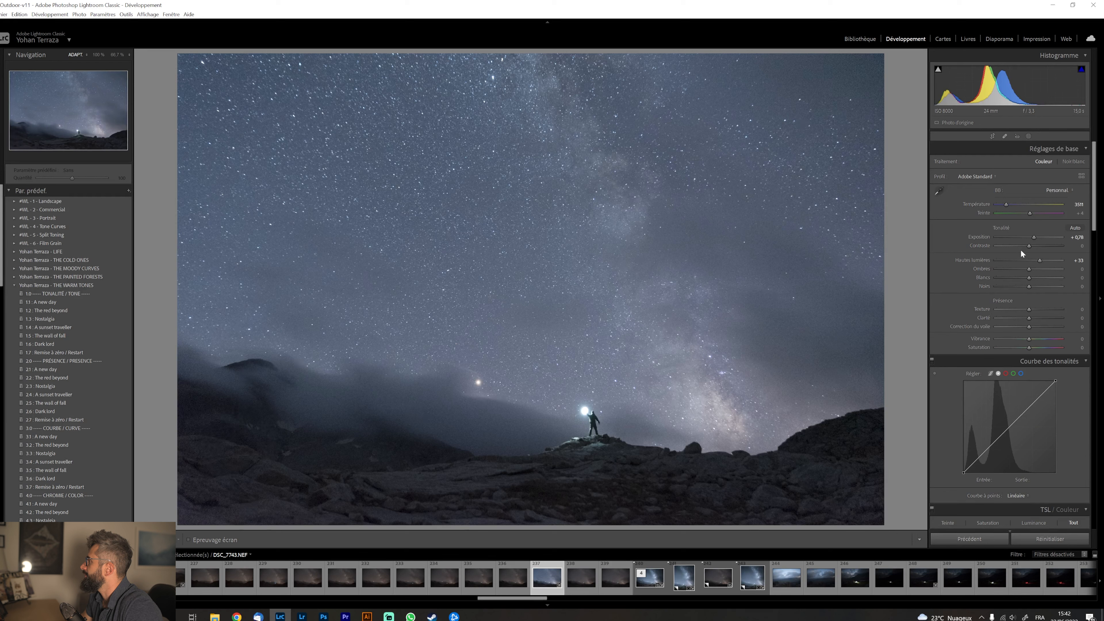
pyautogui.moveTo(1024, 244); pyautogui.dragTo(1038, 268)
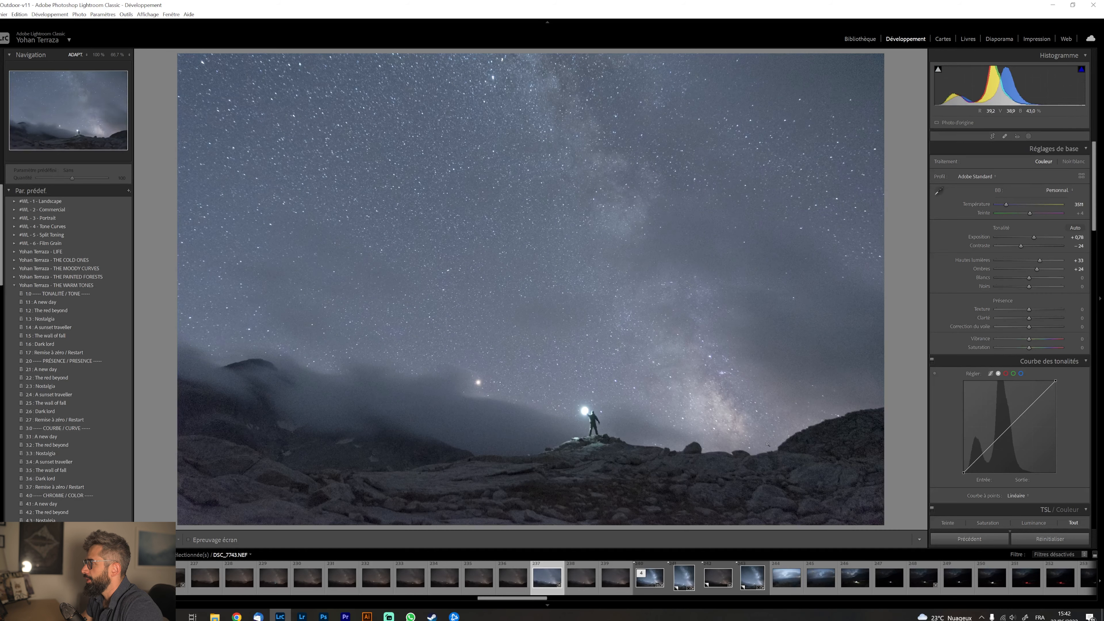
pyautogui.click(648, 468)
pyautogui.moveTo(586, 418); pyautogui.dragTo(639, 222)
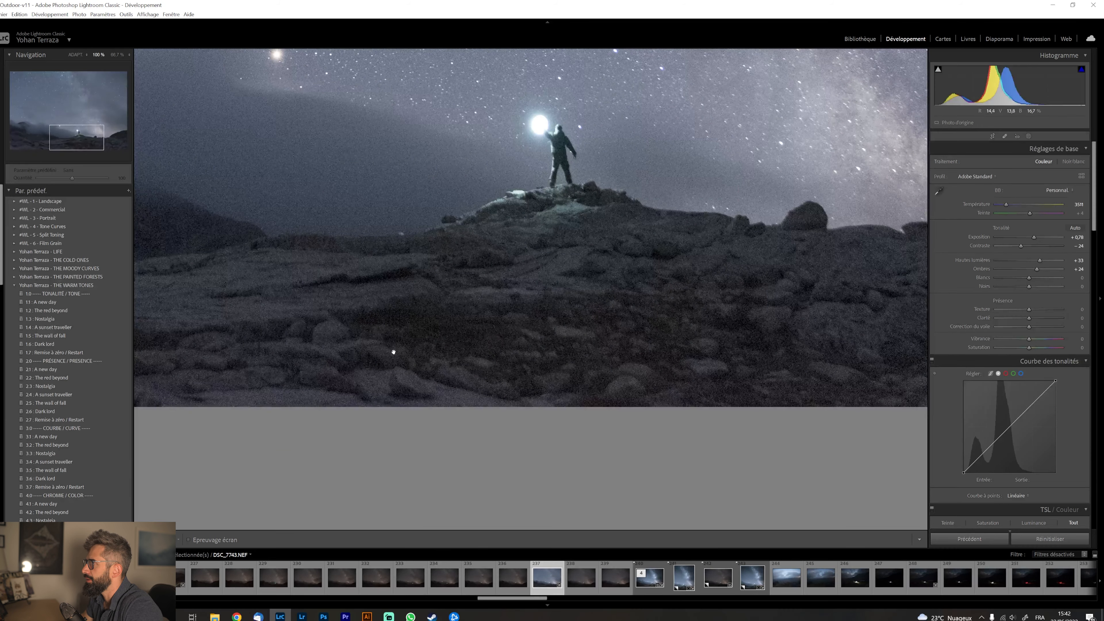
pyautogui.moveTo(611, 314); pyautogui.dragTo(639, 350)
pyautogui.click(627, 348)
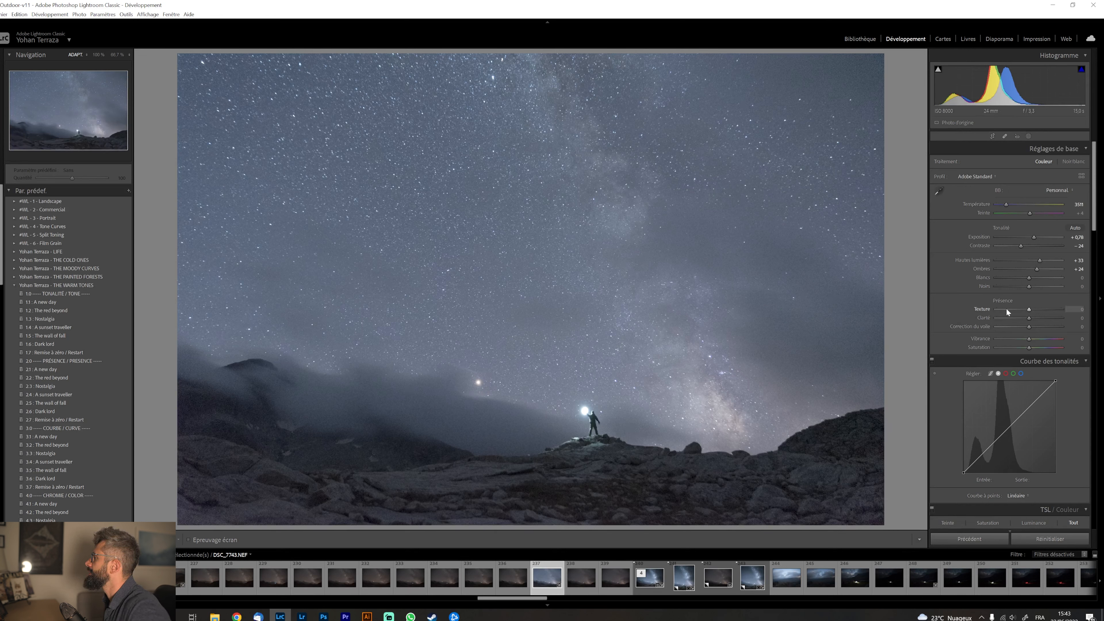
# Set Dehaze (Correction du voile) to −17 and compare the photo before and after the edits.
pyautogui.click(1018, 327)
pyautogui.moveTo(1018, 327); pyautogui.dragTo(1023, 328)
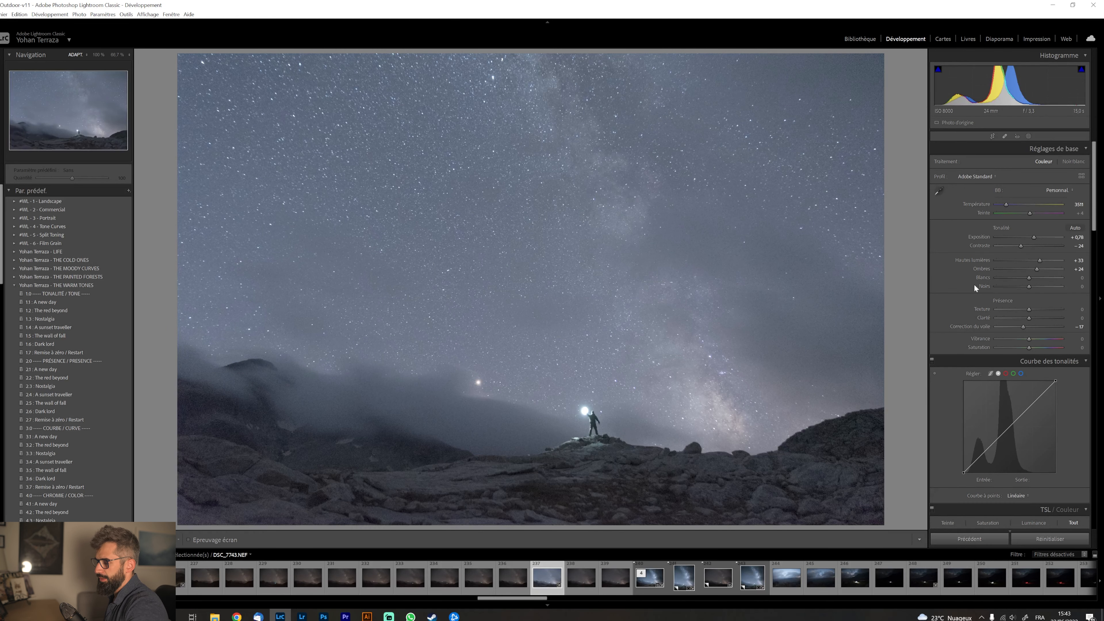
pyautogui.press('y')
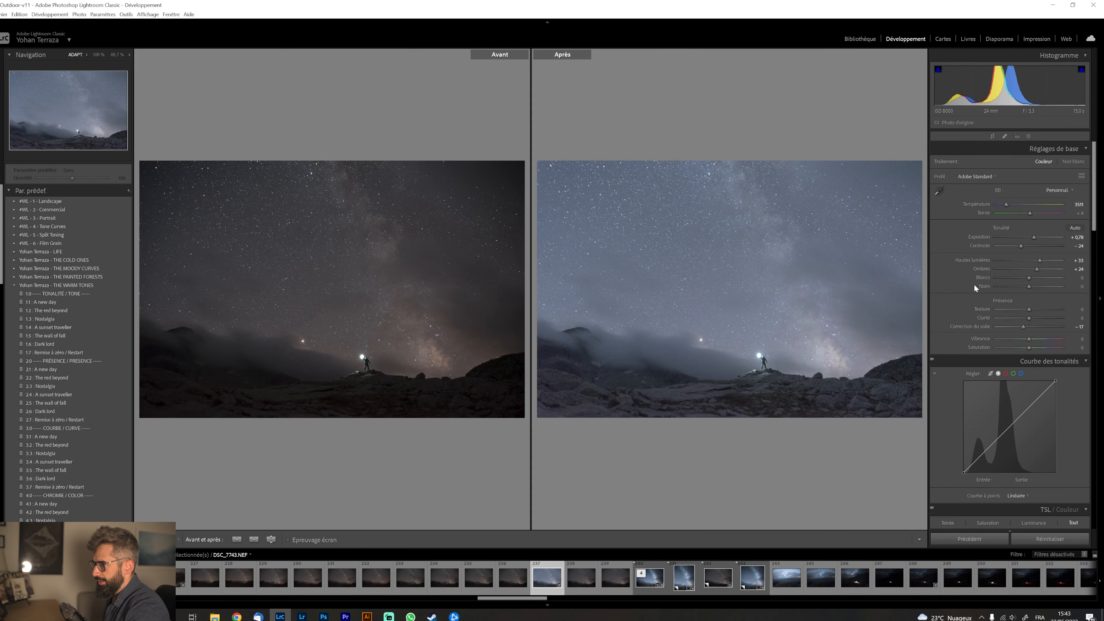
pyautogui.press('y')
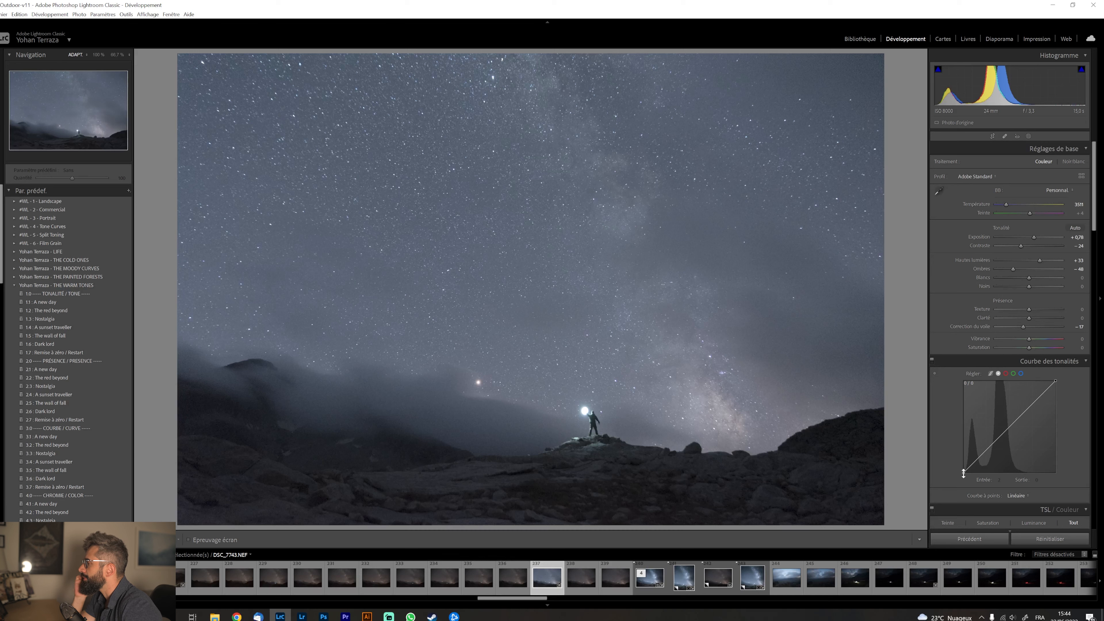
# Shape a faded S-shaped tone curve with the black point output at 22 and the white point output at 232.
pyautogui.moveTo(964, 472)
pyautogui.mouseDown()
pyautogui.moveTo(986, 448)
pyautogui.moveTo(962, 464)
pyautogui.mouseUp()
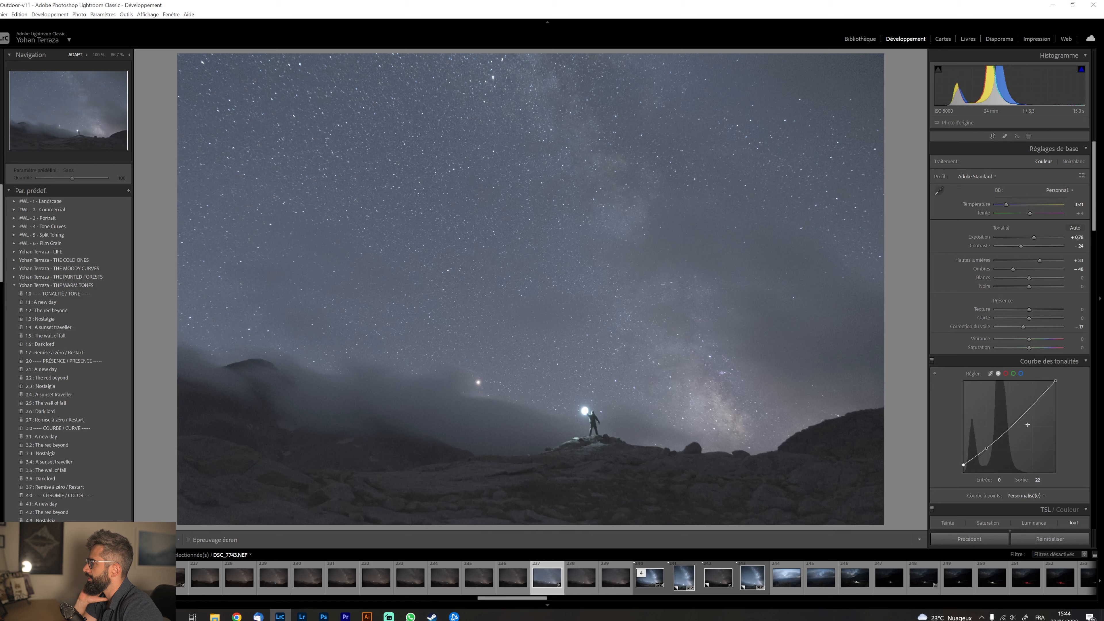
pyautogui.moveTo(1027, 412); pyautogui.dragTo(1061, 385)
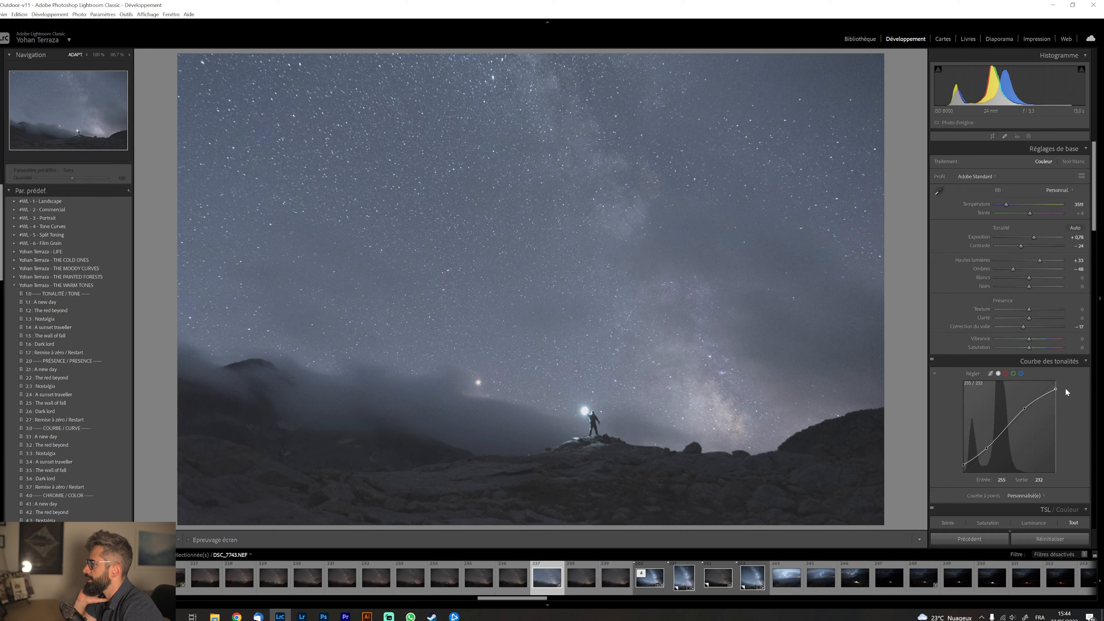
pyautogui.moveTo(1024, 408); pyautogui.dragTo(1027, 406)
pyautogui.moveTo(986, 448); pyautogui.dragTo(988, 449)
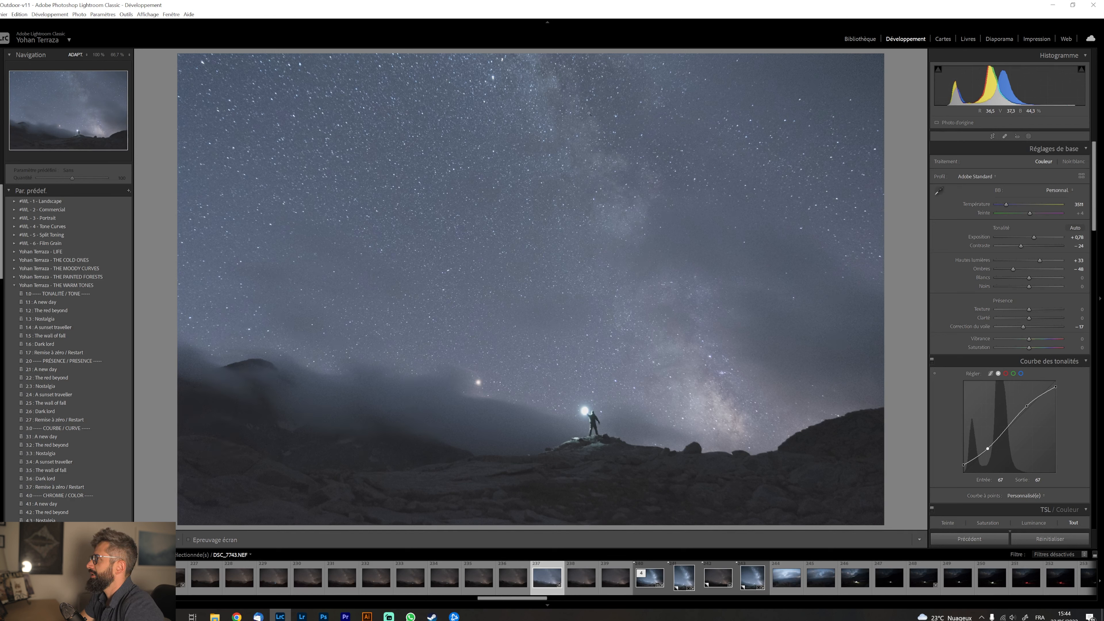
# Raise the luminance of the blues to +52 in the HSL adjustments.
pyautogui.scroll(-5, 937, 415)
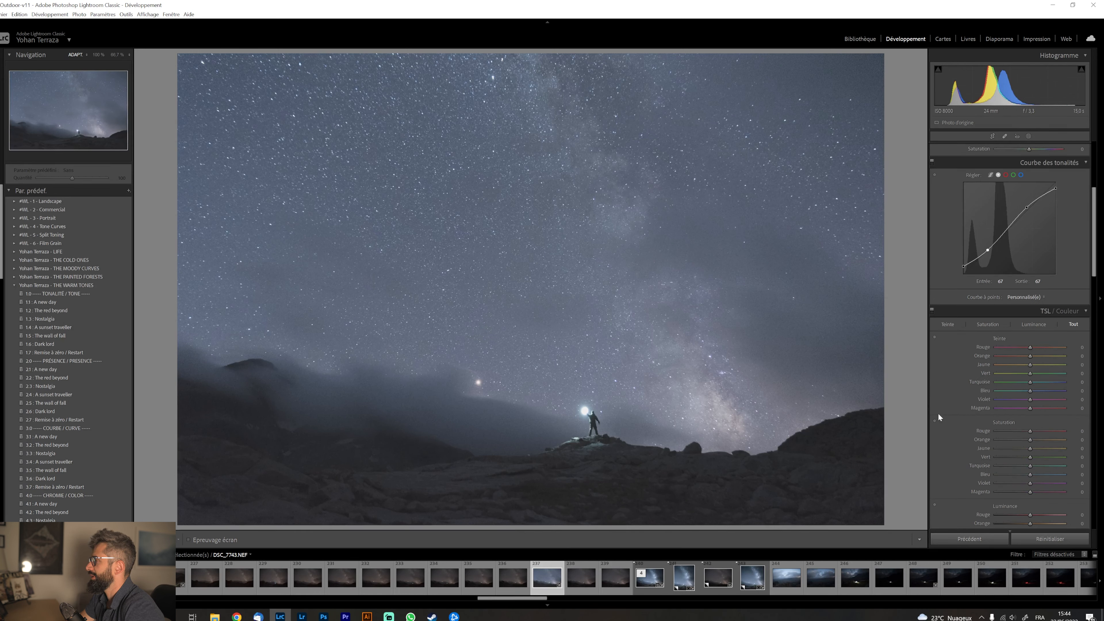
pyautogui.scroll(-3, 951, 387)
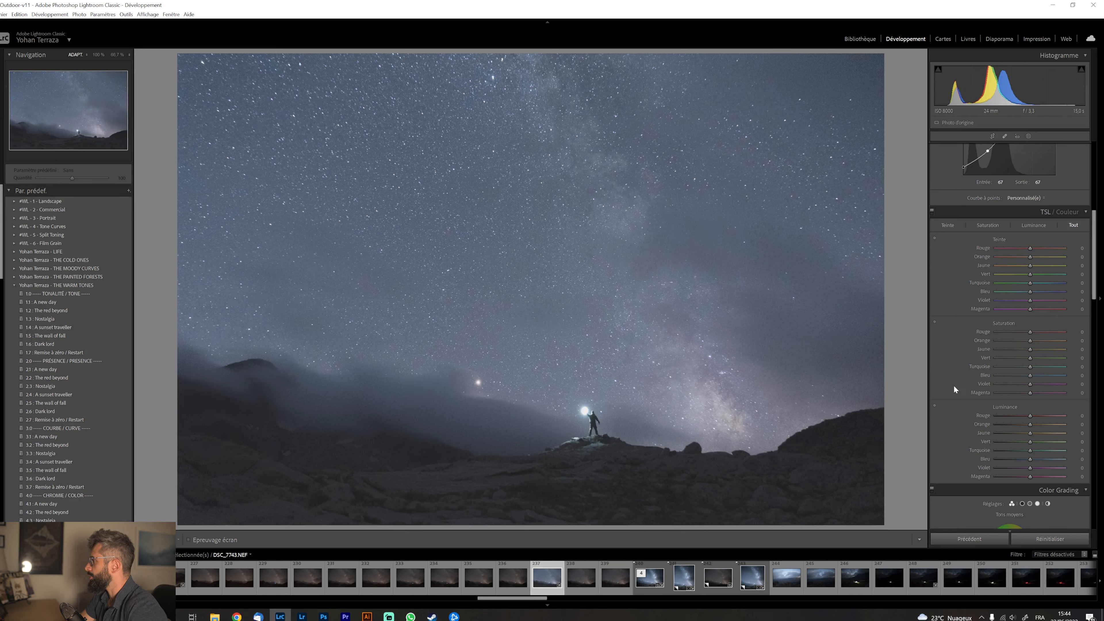
pyautogui.moveTo(1042, 459); pyautogui.dragTo(1047, 457)
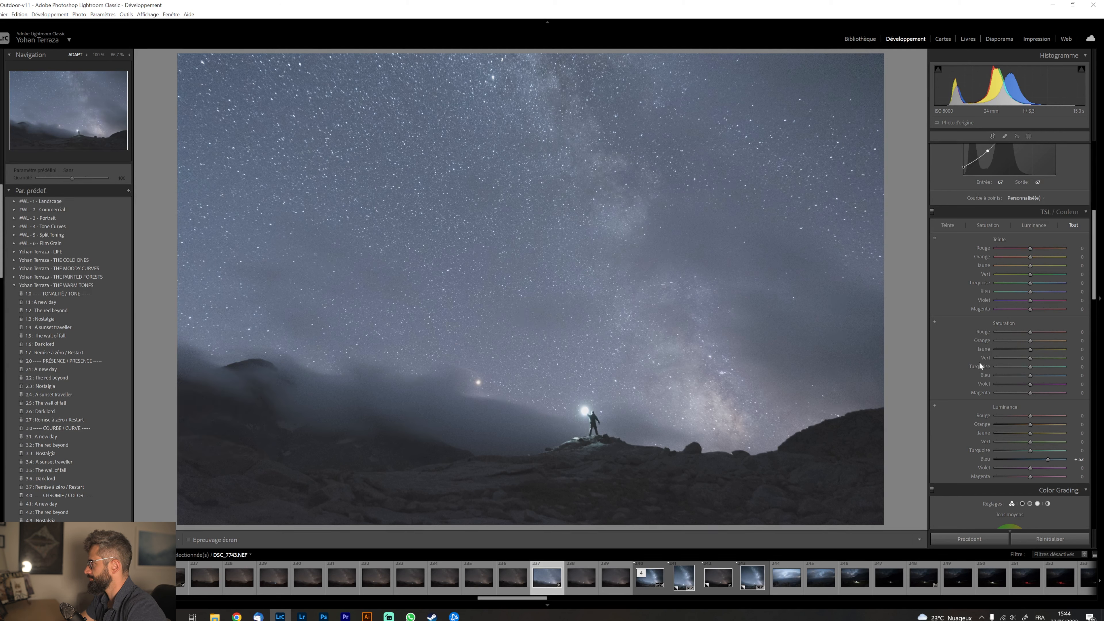
# In Color Grading, raise the highlights luminance to about +54 and slightly lower the shadows luminance.
pyautogui.scroll(-5, 974, 374)
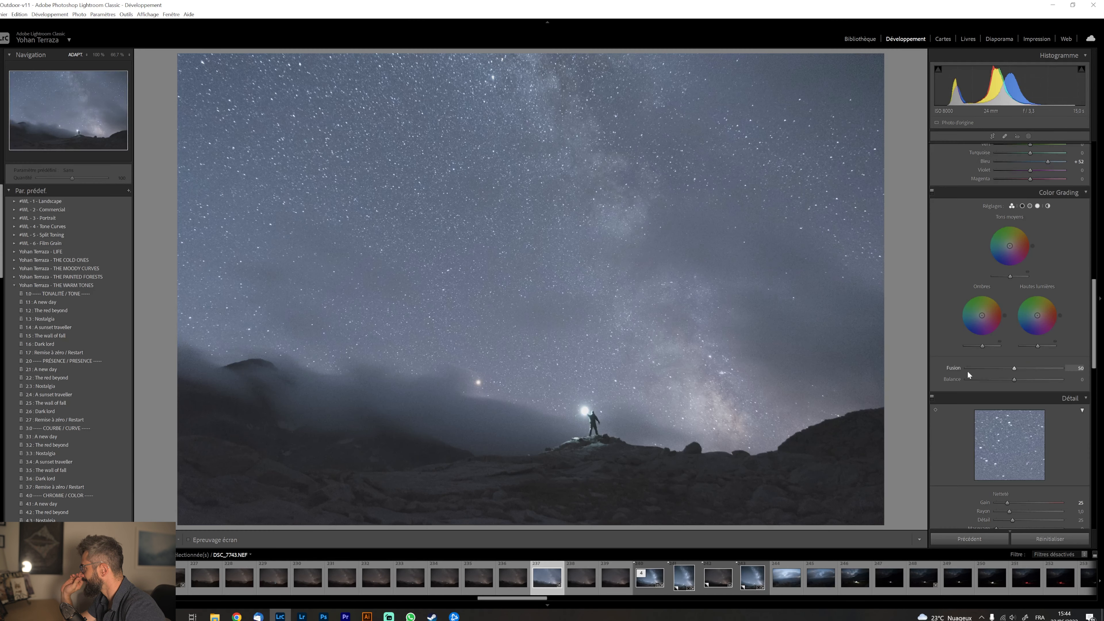
pyautogui.click(1046, 346)
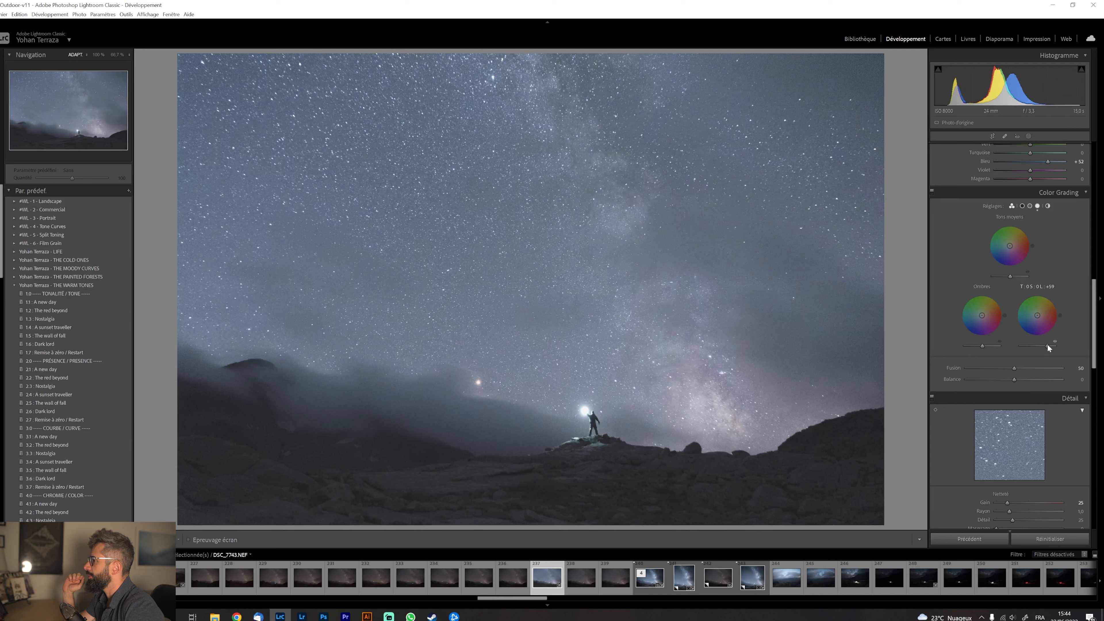
pyautogui.moveTo(1047, 345); pyautogui.dragTo(1046, 345)
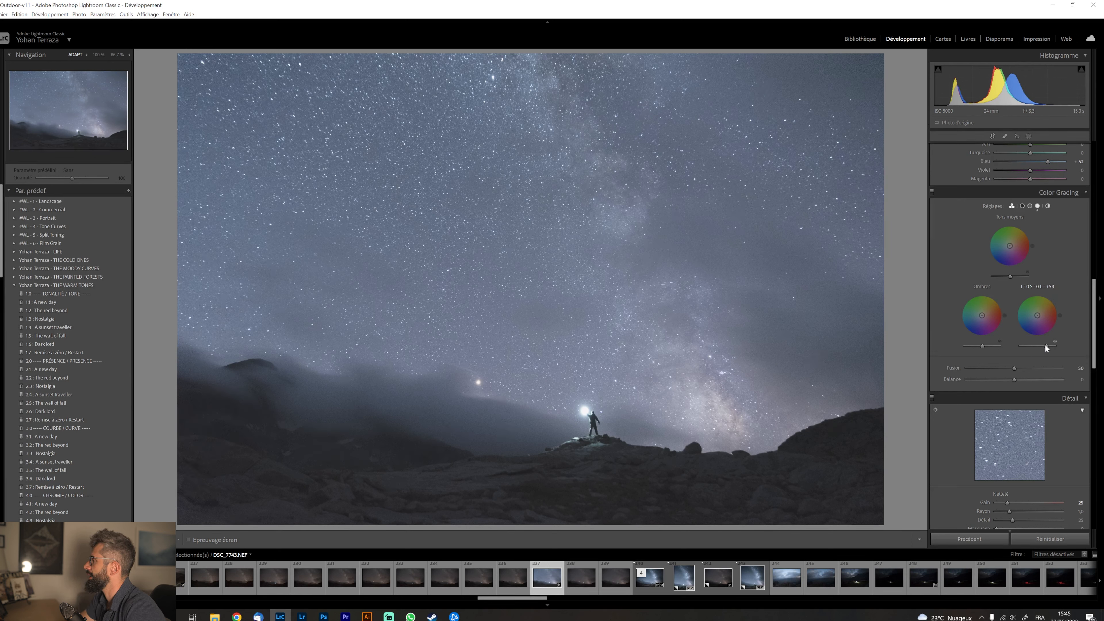
pyautogui.moveTo(1040, 344); pyautogui.dragTo(1046, 344)
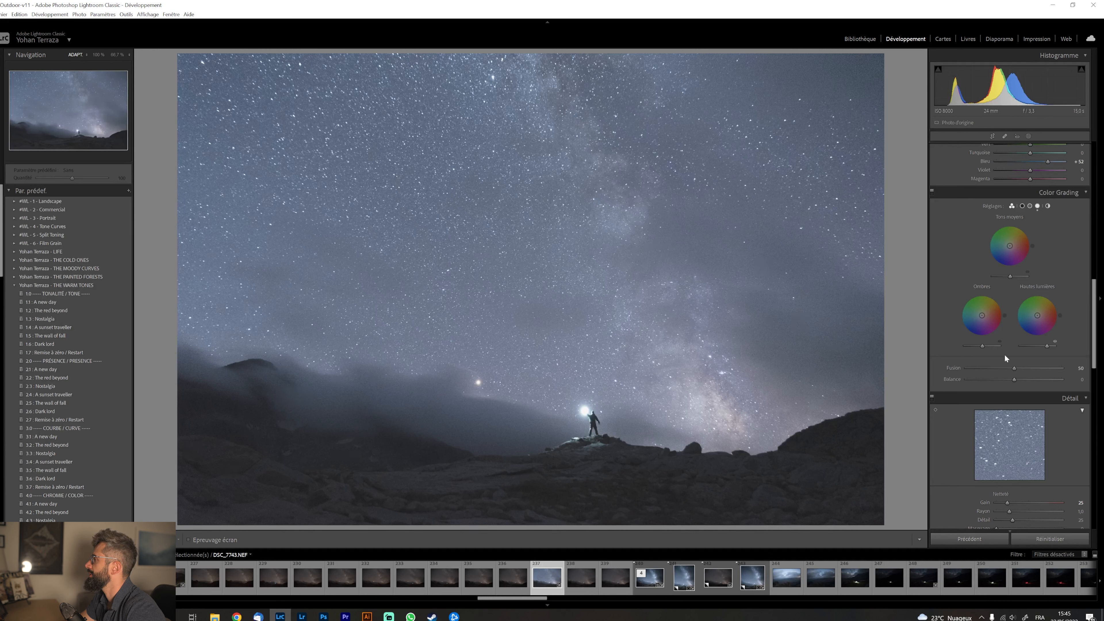
pyautogui.moveTo(980, 345); pyautogui.dragTo(982, 346)
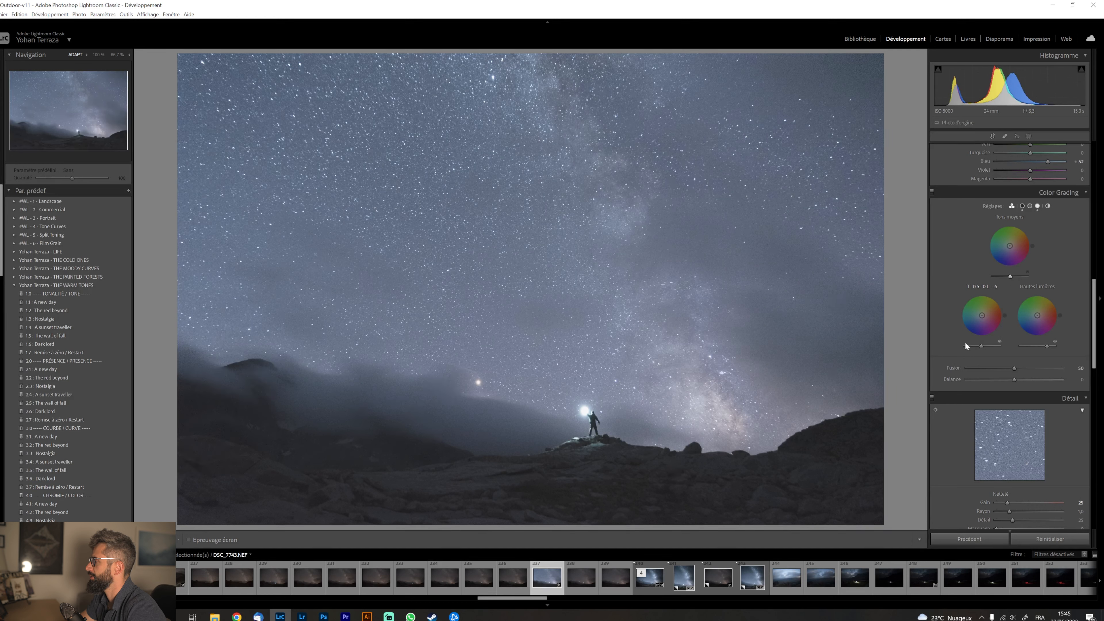
# Increase the sharpening amount to 42.
pyautogui.scroll(-3, 950, 418)
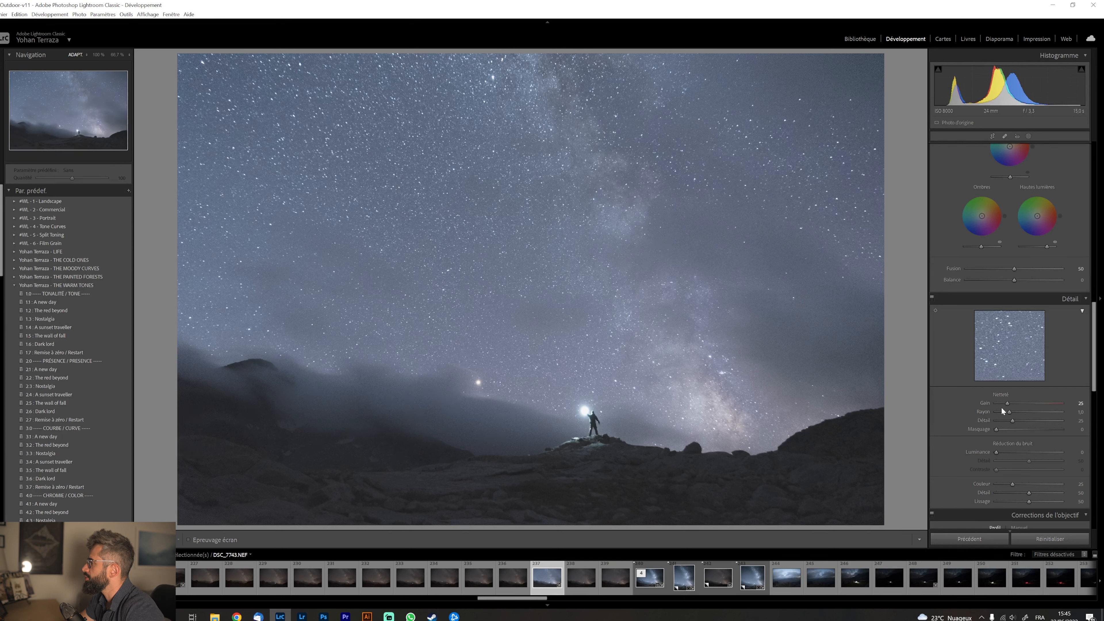
pyautogui.moveTo(1007, 403); pyautogui.dragTo(1009, 404)
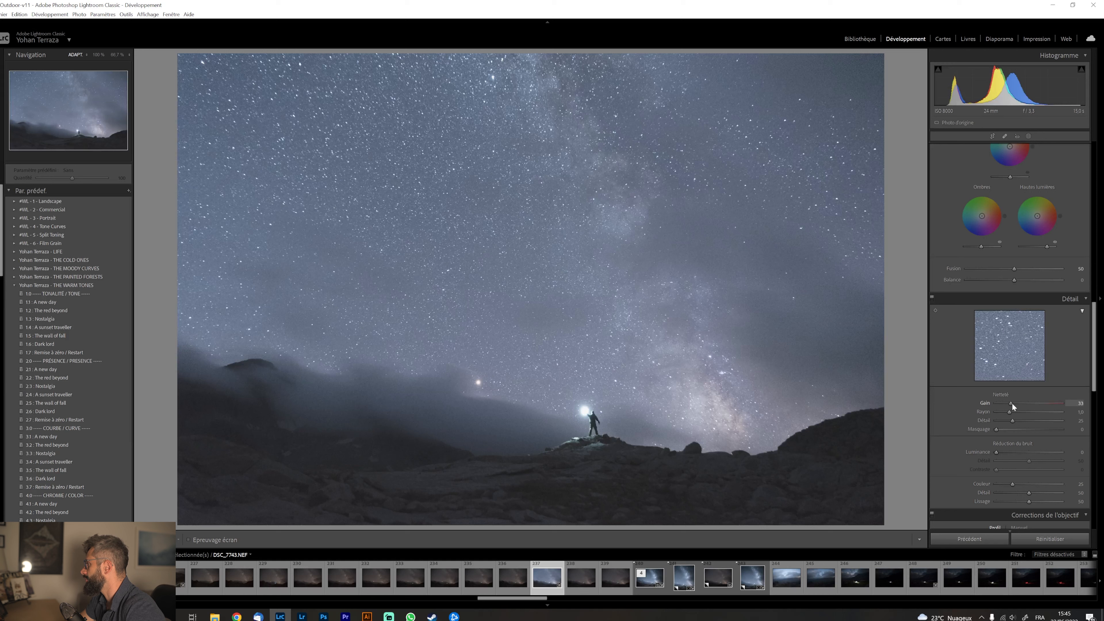
pyautogui.moveTo(1014, 403); pyautogui.dragTo(1016, 403)
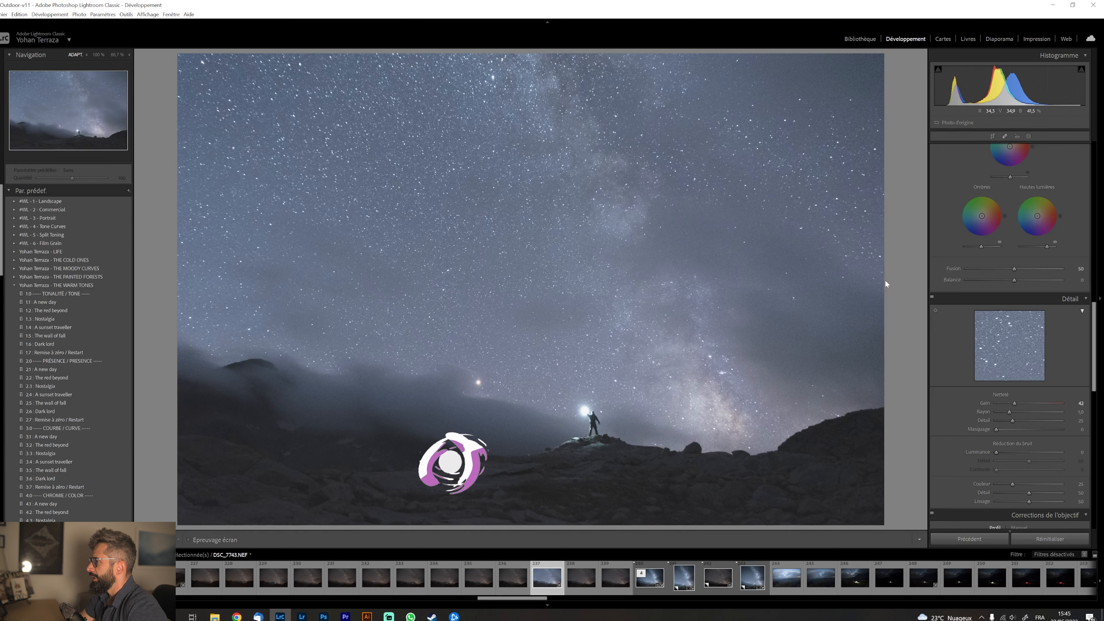
# Add a dark post-crop vignette with an amount of −16.
pyautogui.scroll(-10, 964, 356)
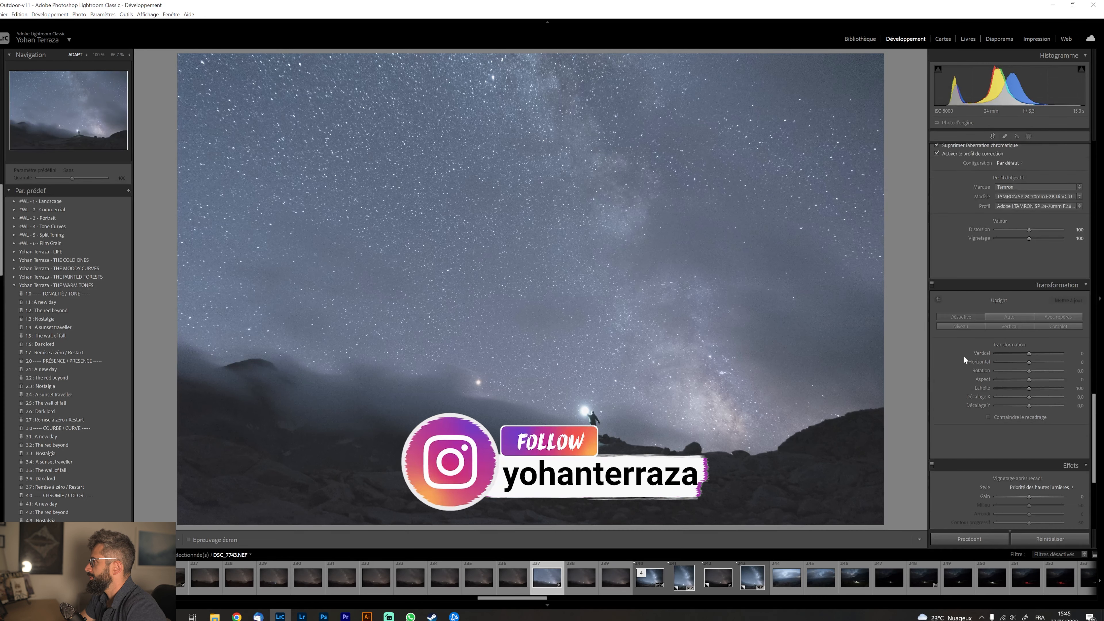
pyautogui.scroll(-5, 960, 355)
pyautogui.click(1023, 300)
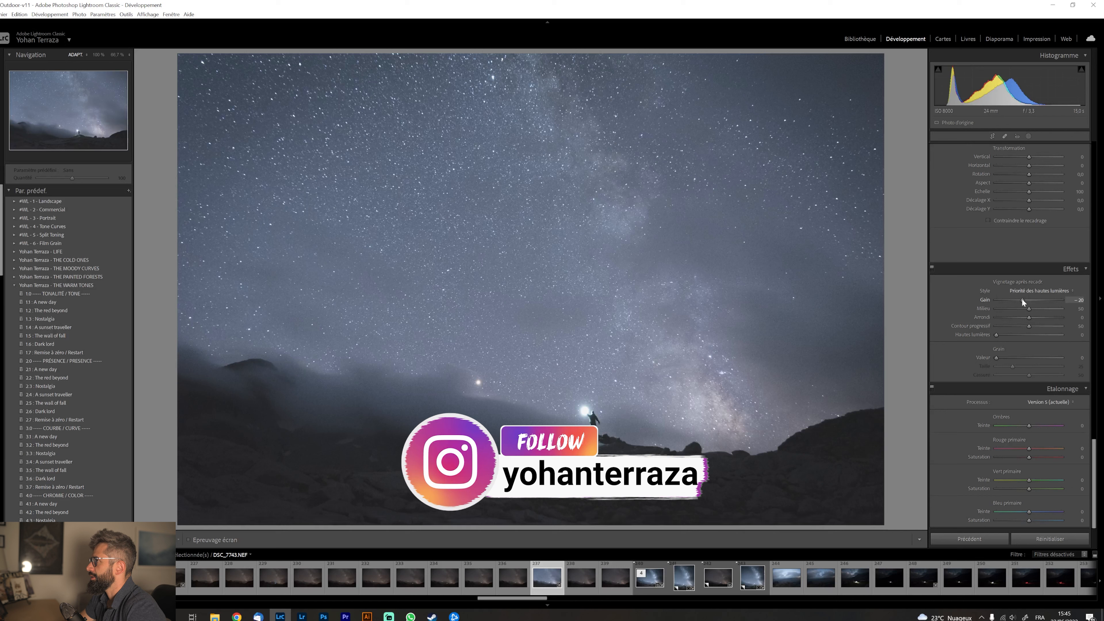
pyautogui.moveTo(1022, 299); pyautogui.dragTo(1024, 300)
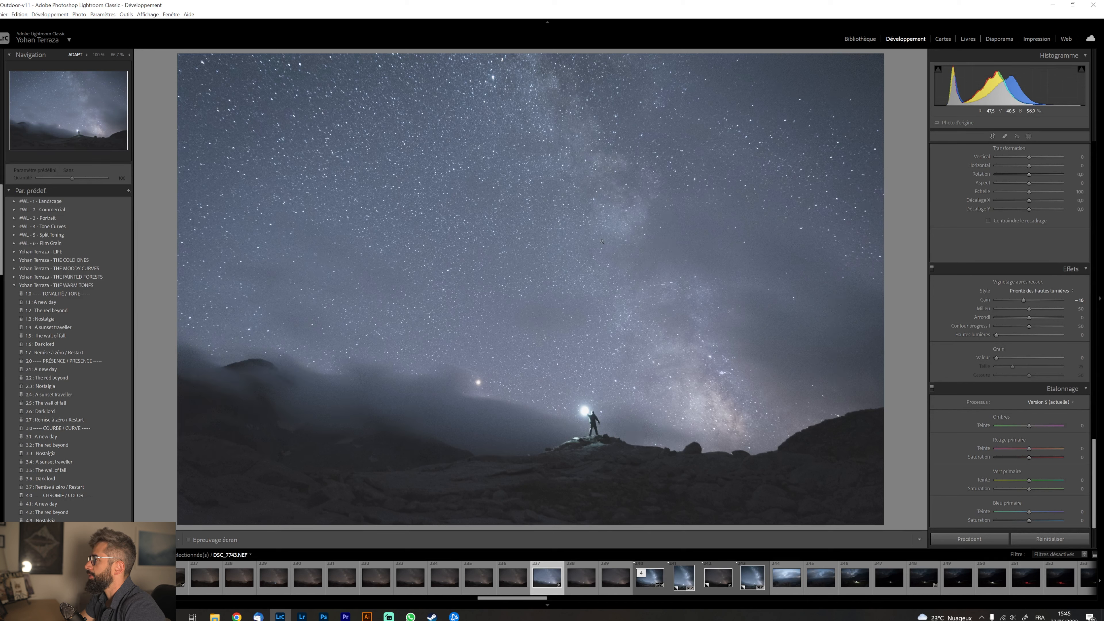
# Add a tilted elliptical radial gradient mask covering the Milky Way, with a feather of 49.
pyautogui.hotkey('shift', 'm')
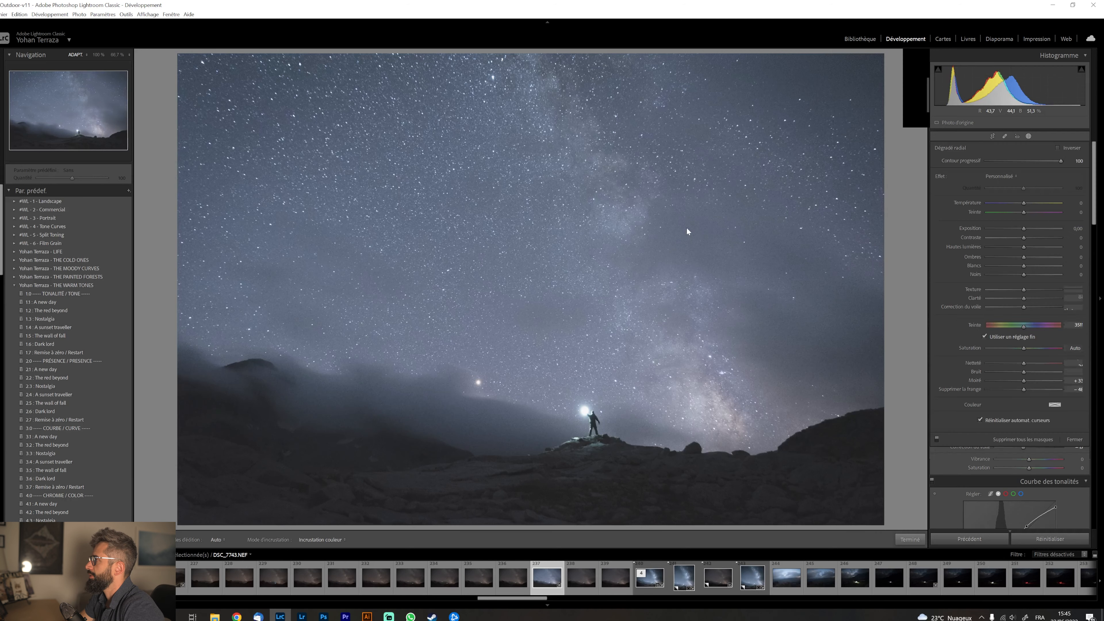
pyautogui.moveTo(699, 220); pyautogui.dragTo(802, 473)
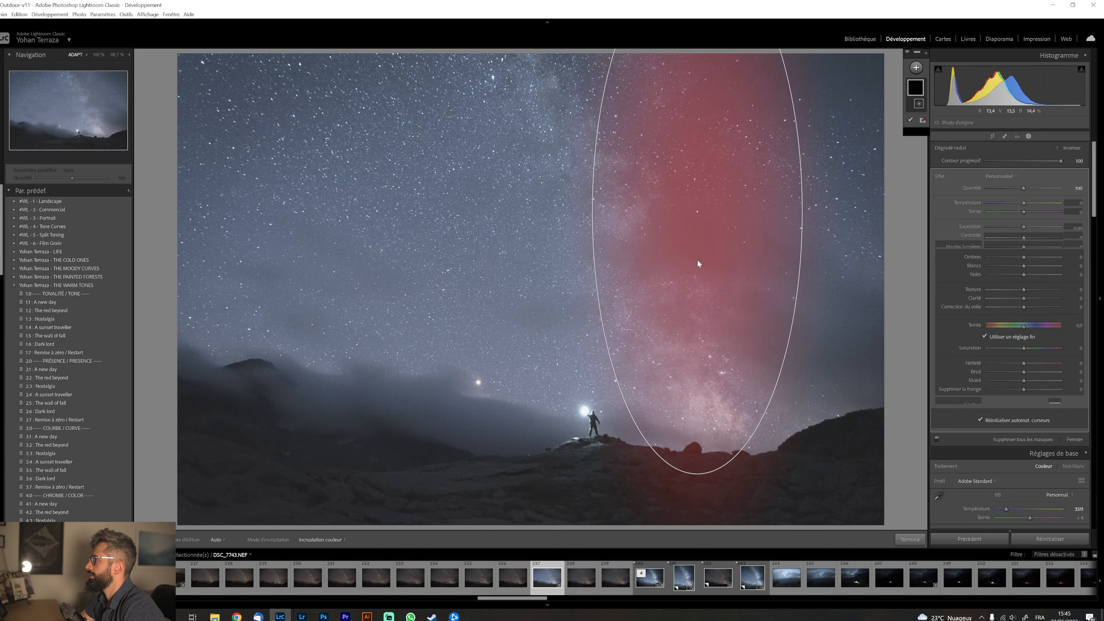
pyautogui.moveTo(1061, 161); pyautogui.dragTo(1059, 161)
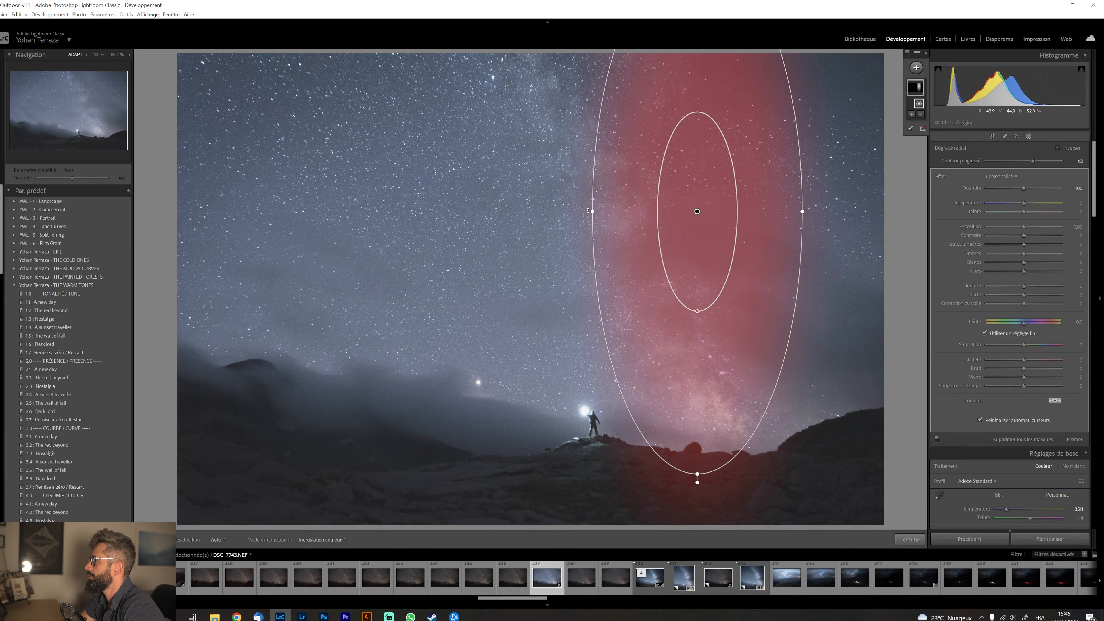
pyautogui.moveTo(588, 211); pyautogui.dragTo(576, 221)
pyautogui.moveTo(1033, 161); pyautogui.dragTo(1023, 162)
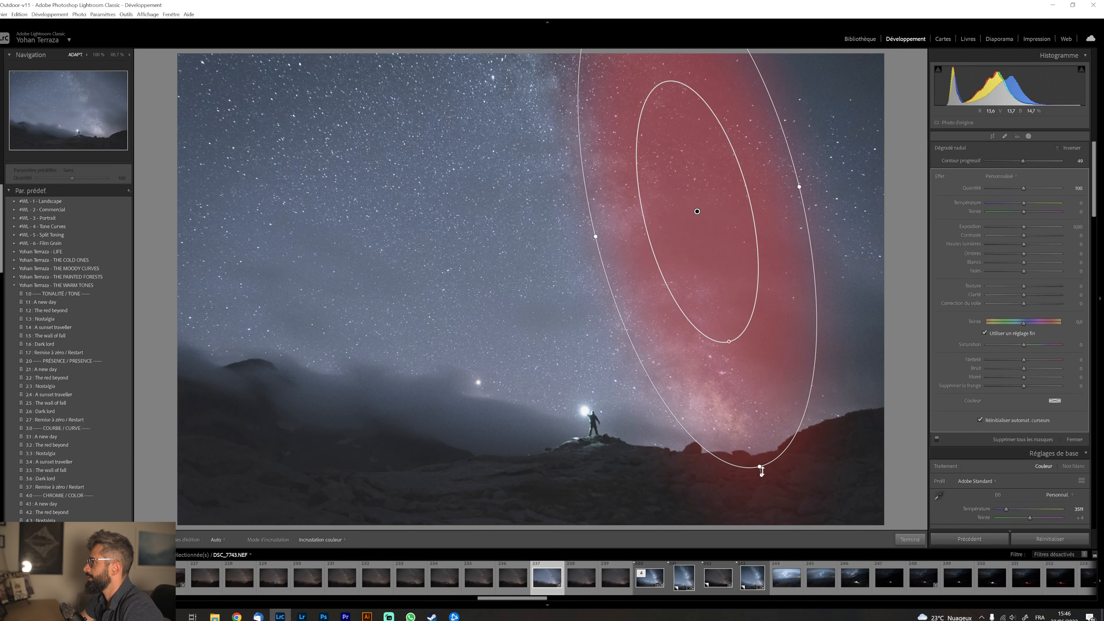
pyautogui.moveTo(697, 211); pyautogui.dragTo(654, 233)
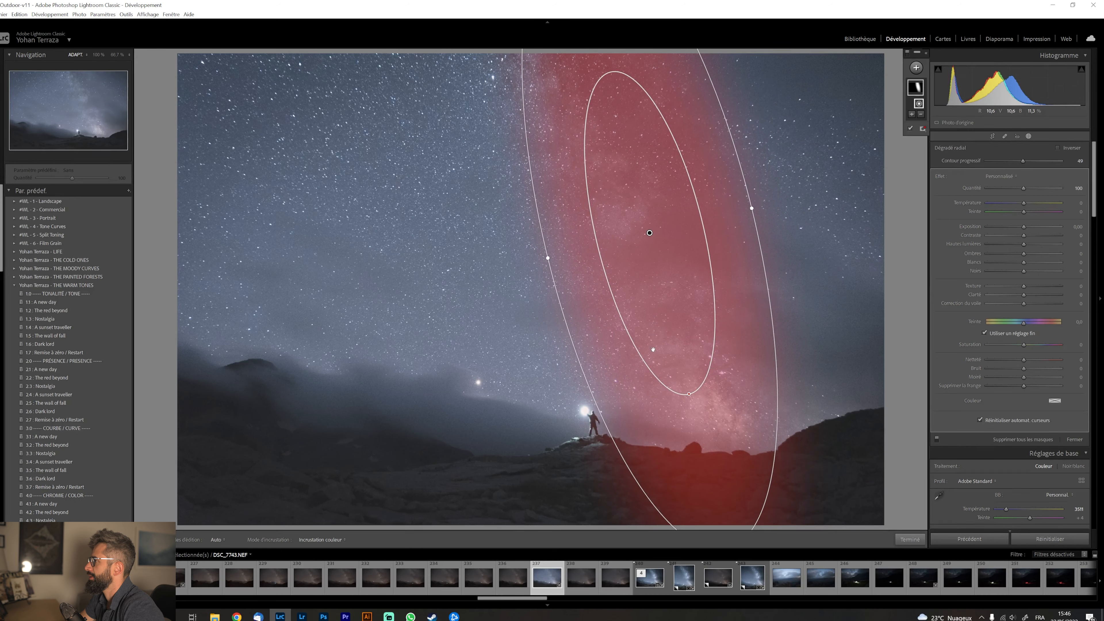
pyautogui.moveTo(651, 234); pyautogui.dragTo(639, 135)
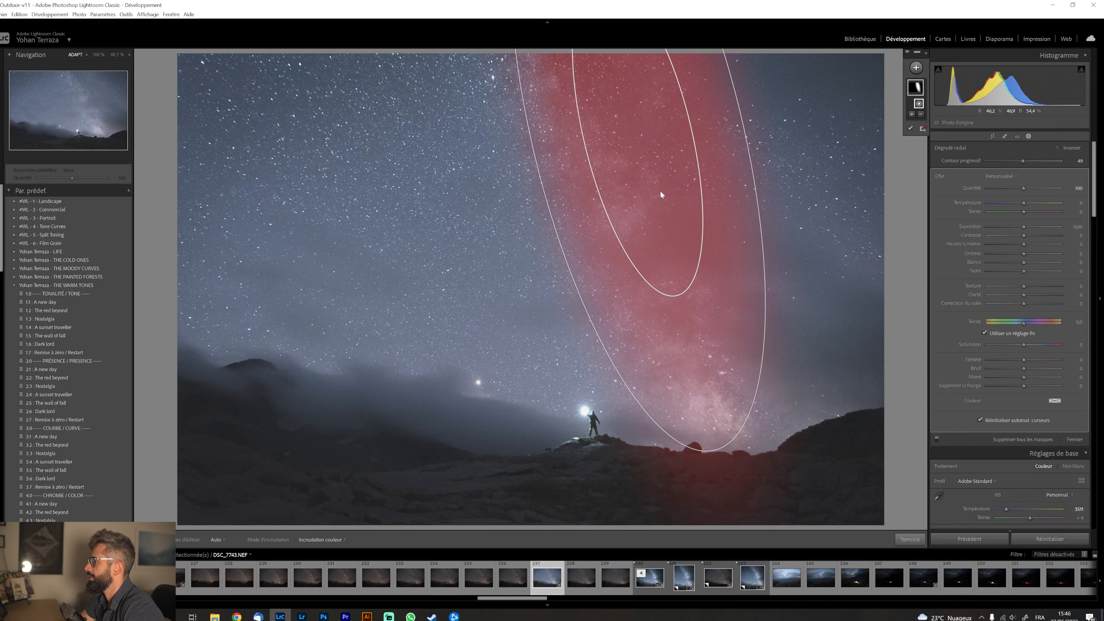
pyautogui.moveTo(715, 454); pyautogui.dragTo(690, 360)
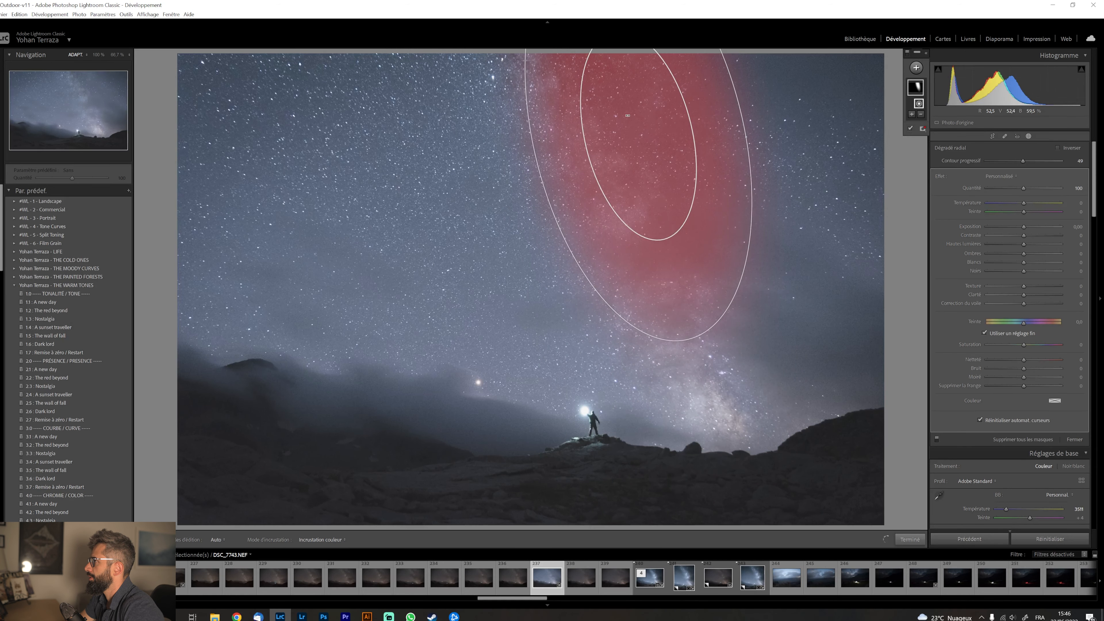
pyautogui.moveTo(637, 136); pyautogui.dragTo(658, 246)
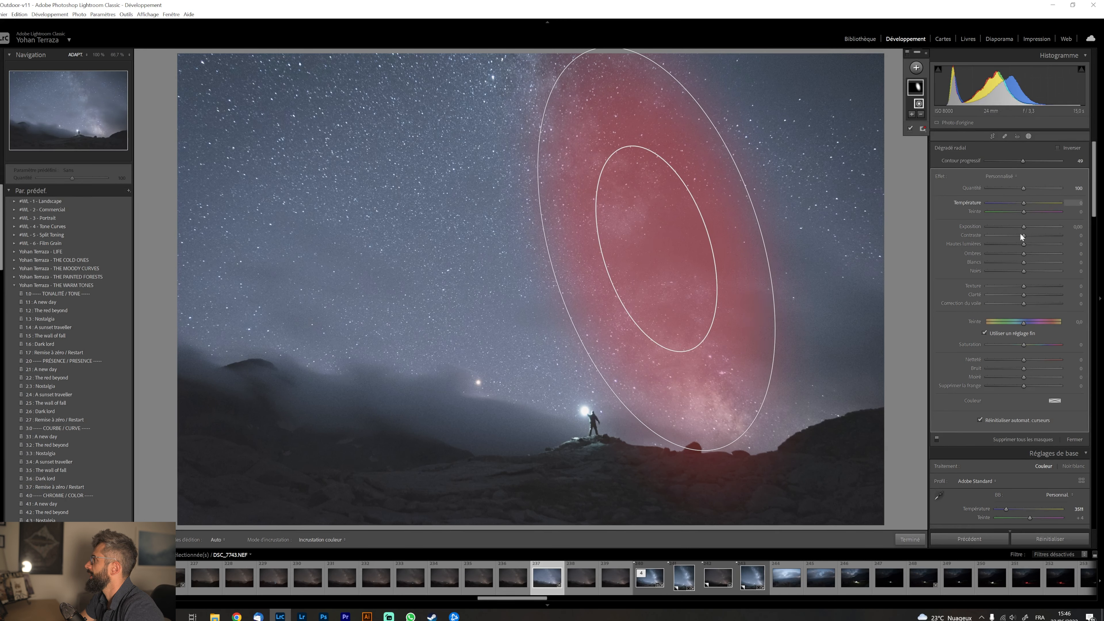
# On the Milky Way radial mask, slightly raise exposure, highlights and contrast, and set clarity to 22.
pyautogui.moveTo(1023, 225); pyautogui.dragTo(1027, 244)
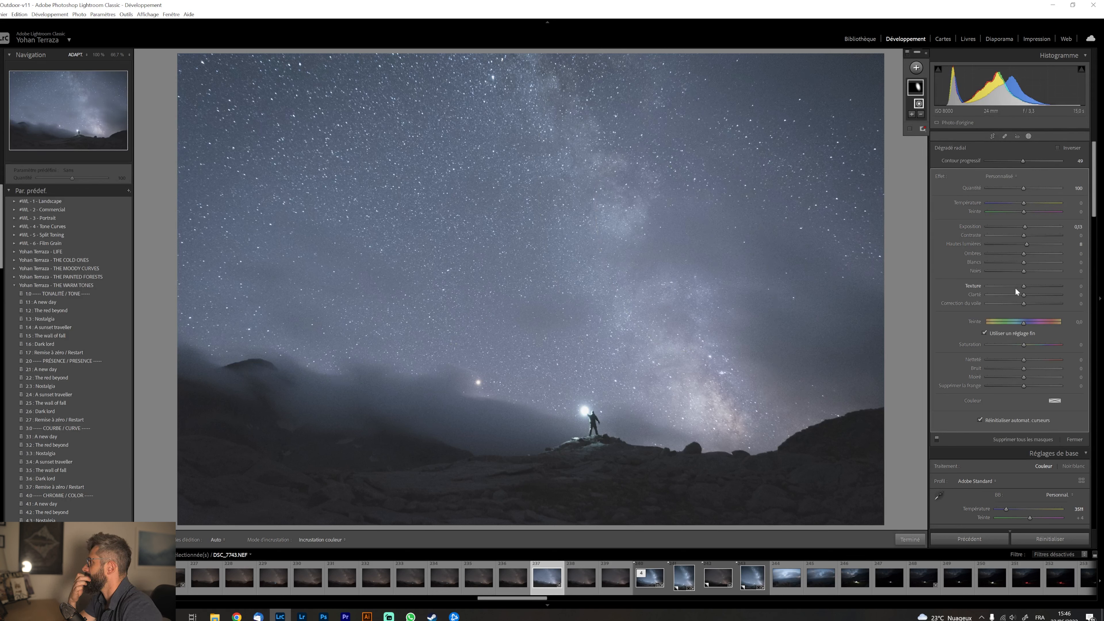
pyautogui.moveTo(1024, 294); pyautogui.dragTo(1032, 294)
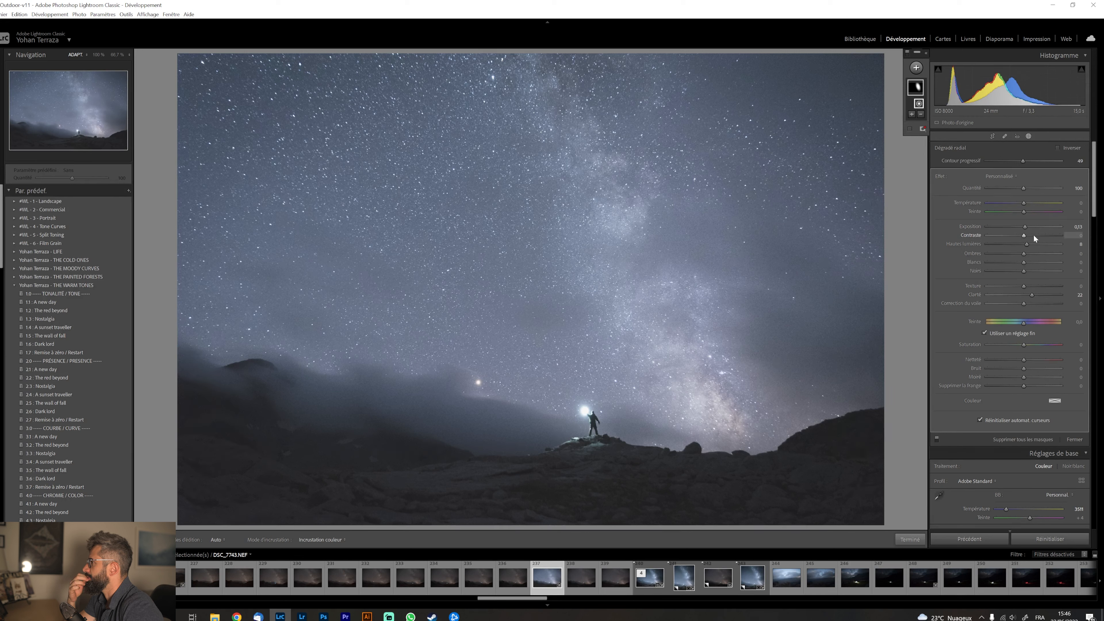
pyautogui.moveTo(1033, 234); pyautogui.dragTo(1029, 235)
pyautogui.click(916, 538)
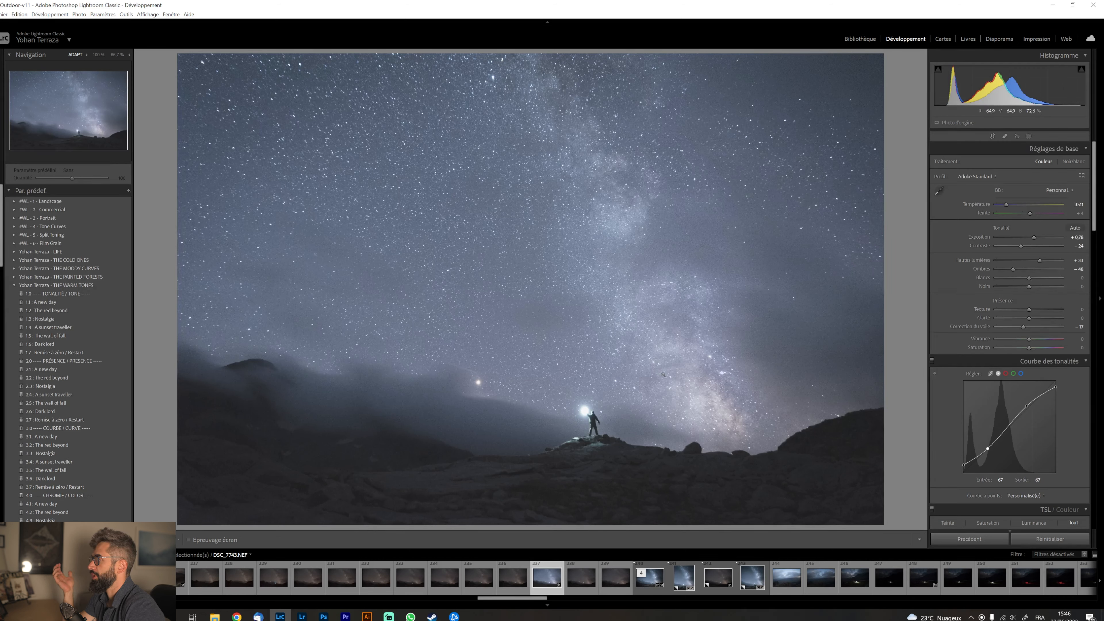
# Paint a new brush mask along the Milky Way band and raise its clarity to about 26.
pyautogui.press('k')
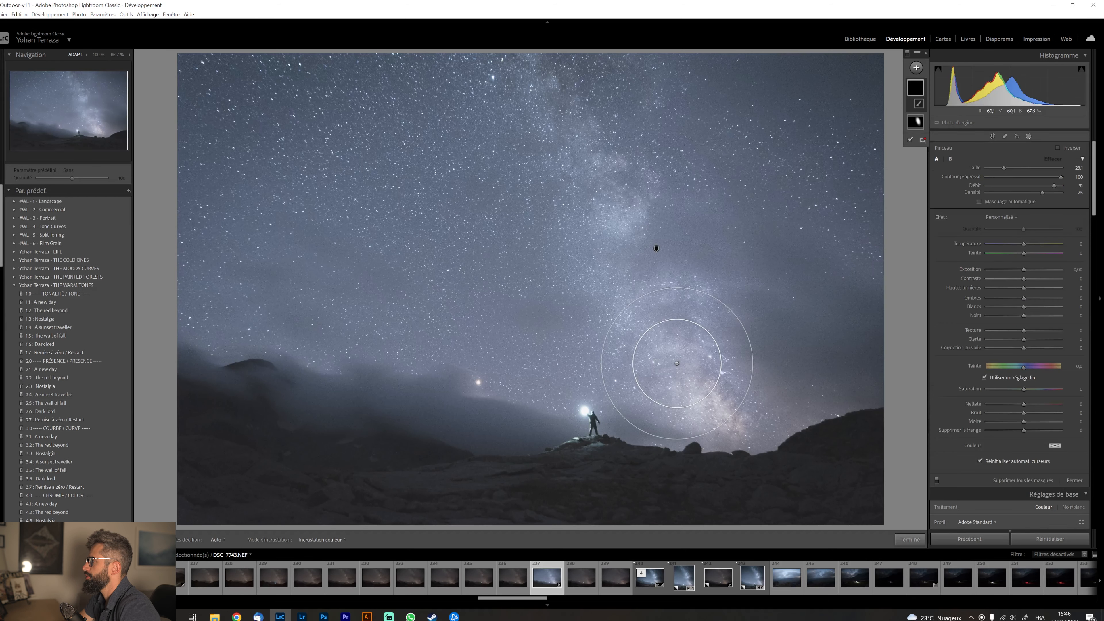
pyautogui.moveTo(677, 363)
pyautogui.mouseDown()
pyautogui.moveTo(716, 405)
pyautogui.moveTo(748, 393)
pyautogui.mouseUp()
pyautogui.moveTo(1026, 336); pyautogui.dragTo(1032, 334)
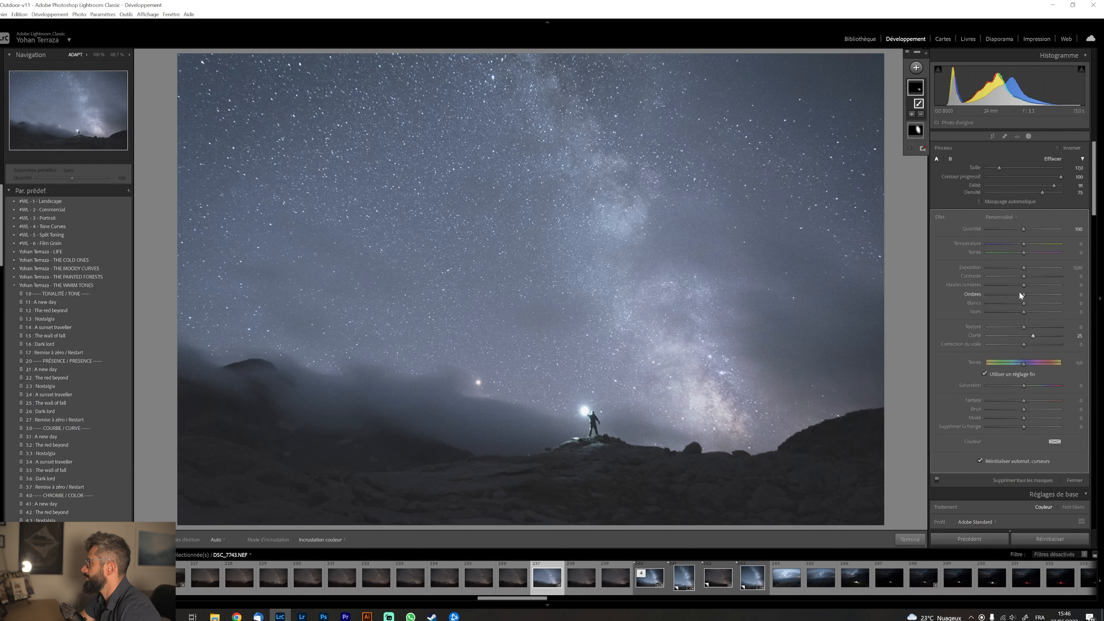
pyautogui.press('h')
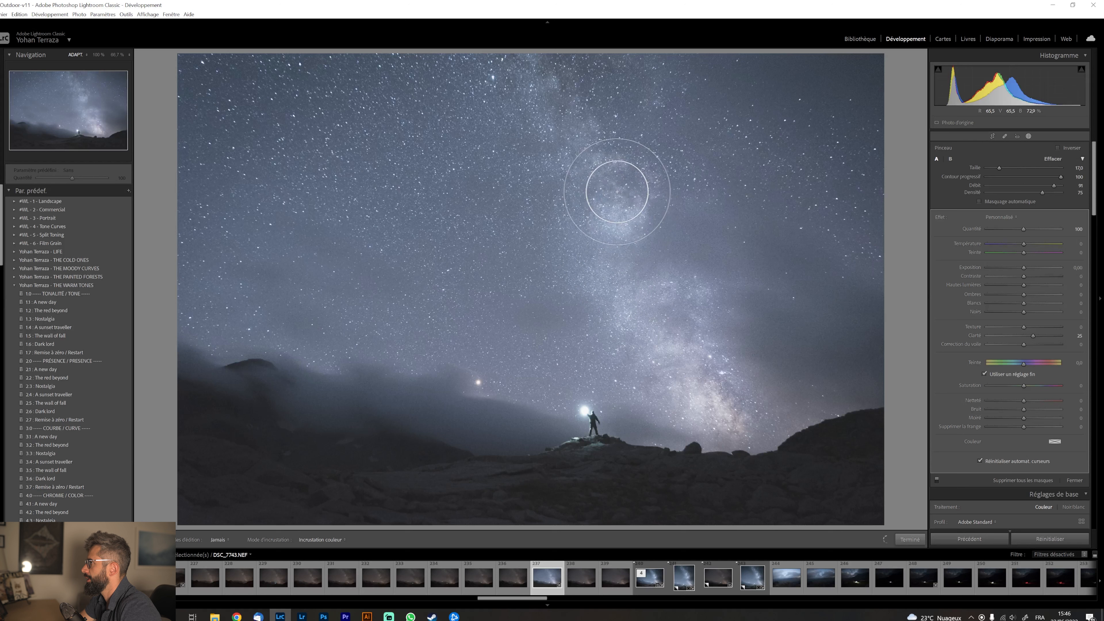
pyautogui.press('h')
pyautogui.press('h')
pyautogui.press('h')
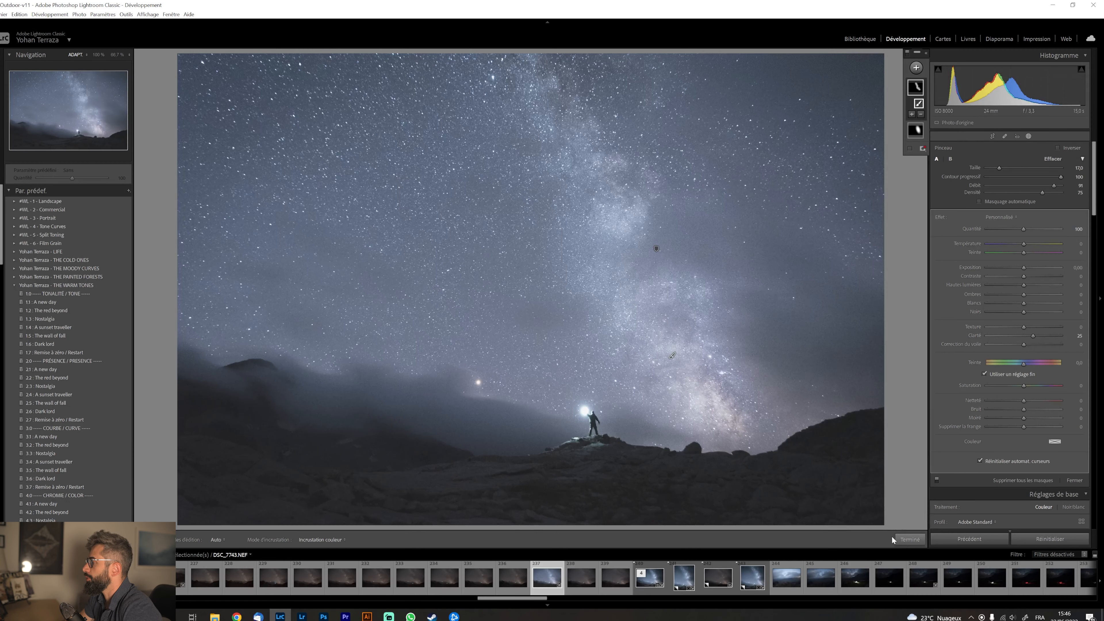
pyautogui.click(901, 539)
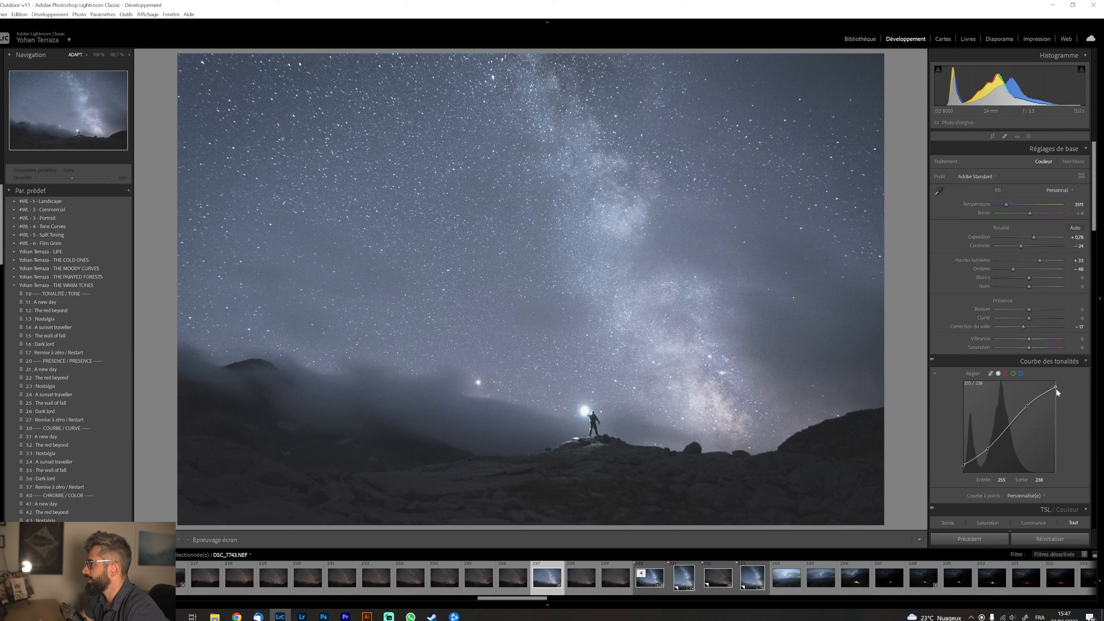
# On the tone curve, lower the white end point to output 231 and raise the black end point to output 29.
pyautogui.moveTo(1056, 390); pyautogui.dragTo(1057, 389)
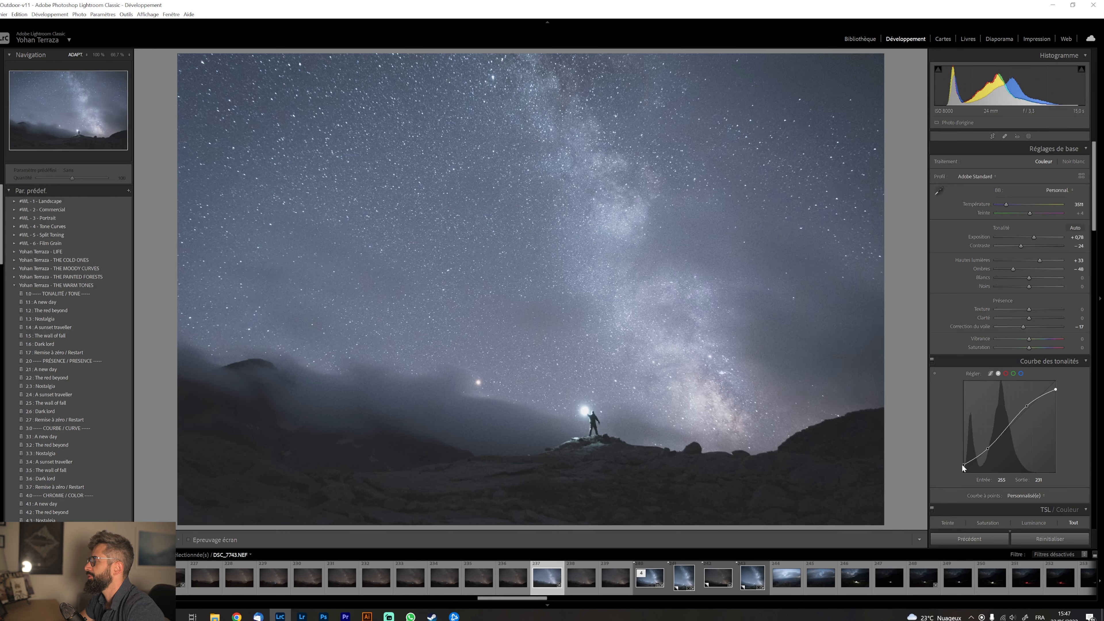
pyautogui.moveTo(963, 464); pyautogui.dragTo(962, 463)
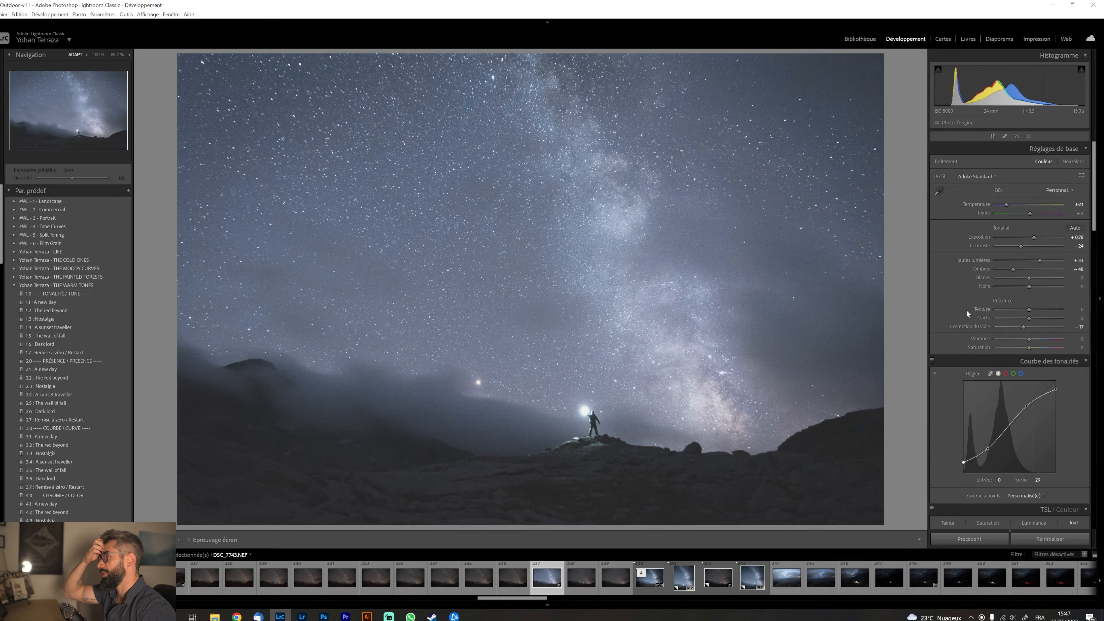
# Add a radial gradient mask centred on the figure holding the light.
pyautogui.hotkey('shift', 'm')
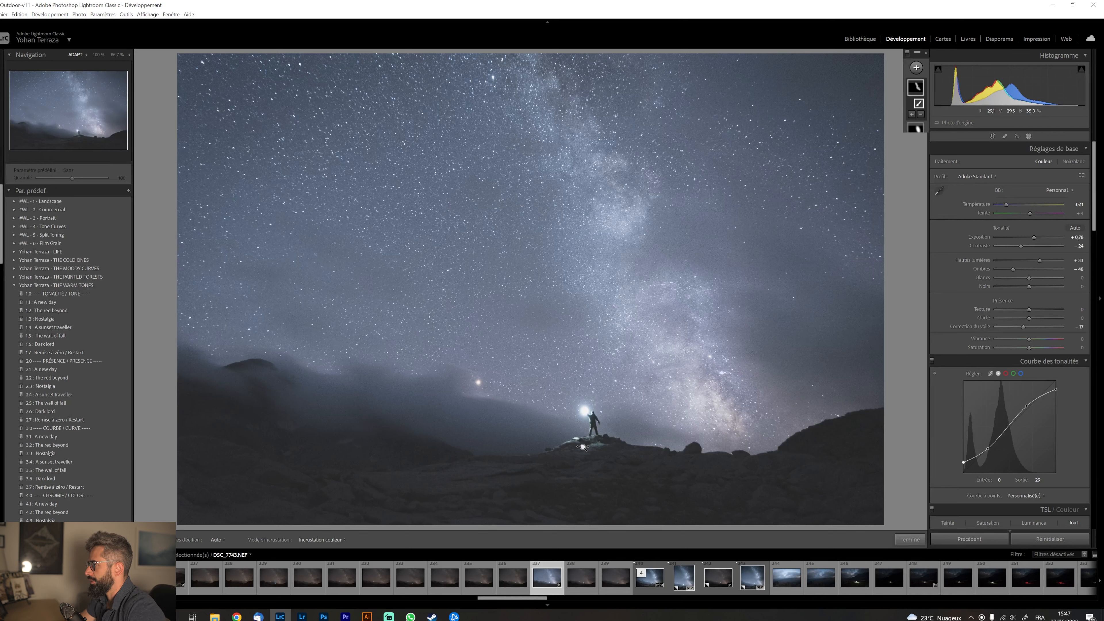
pyautogui.moveTo(579, 430); pyautogui.dragTo(649, 486)
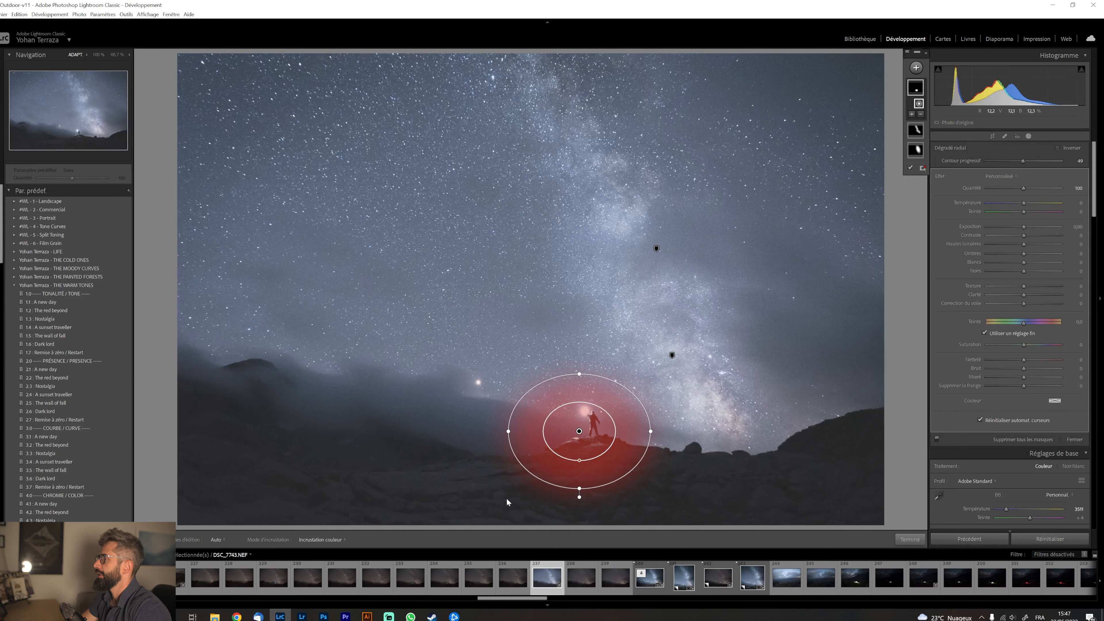
pyautogui.moveTo(579, 432); pyautogui.dragTo(584, 427)
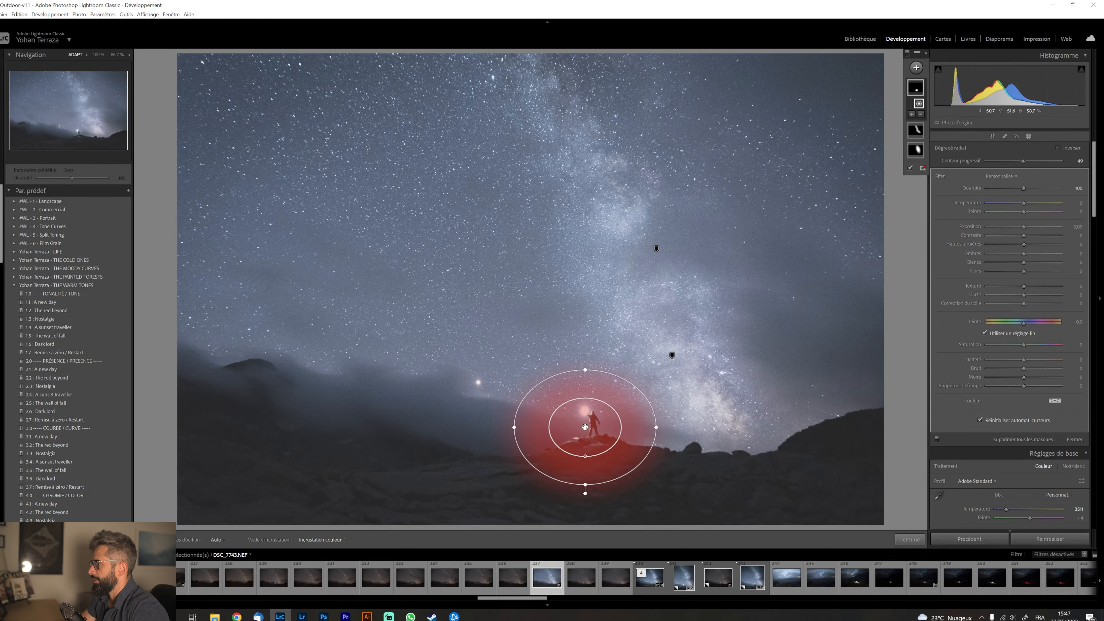
pyautogui.rightClick(584, 427)
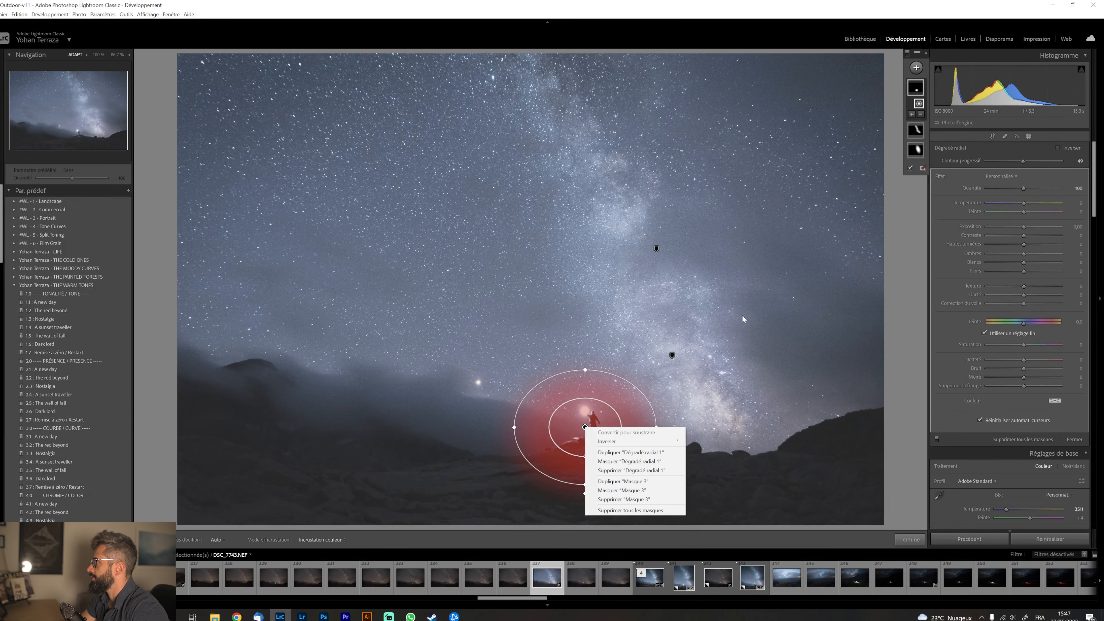
pyautogui.click(926, 54)
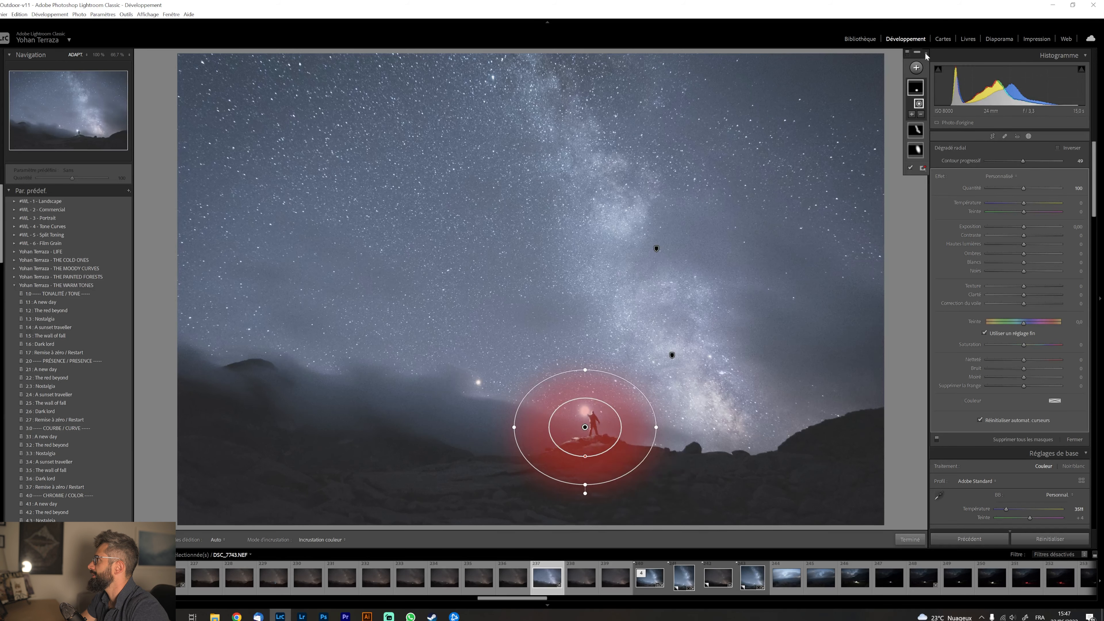
# Subtract the ground below the figure from the radial mask using a small brush.
pyautogui.click(926, 53)
pyautogui.click(899, 117)
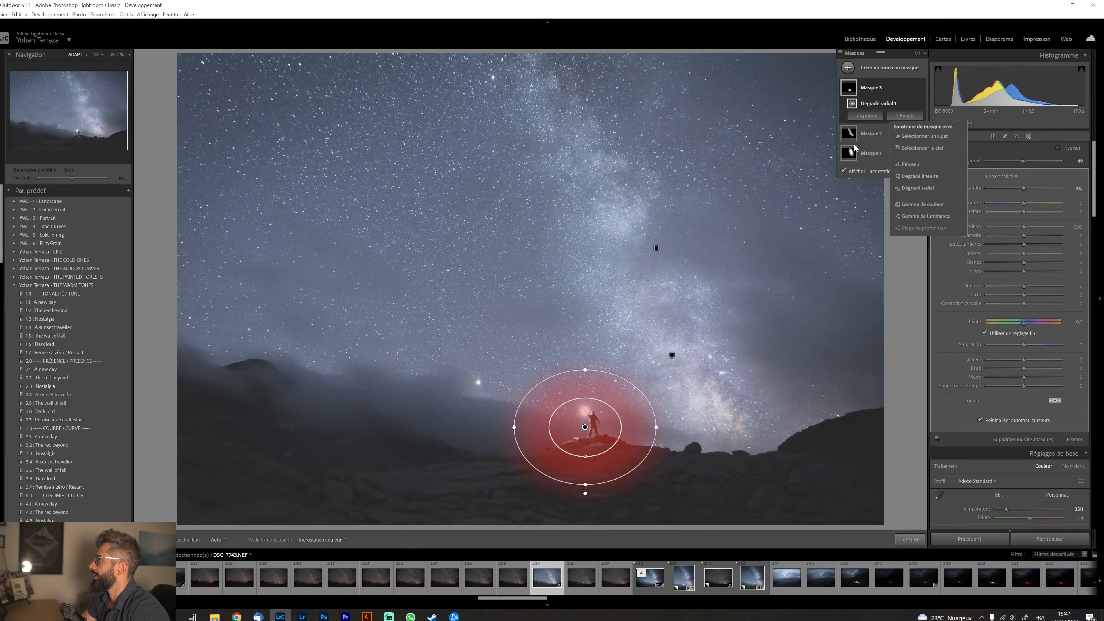
pyautogui.click(911, 164)
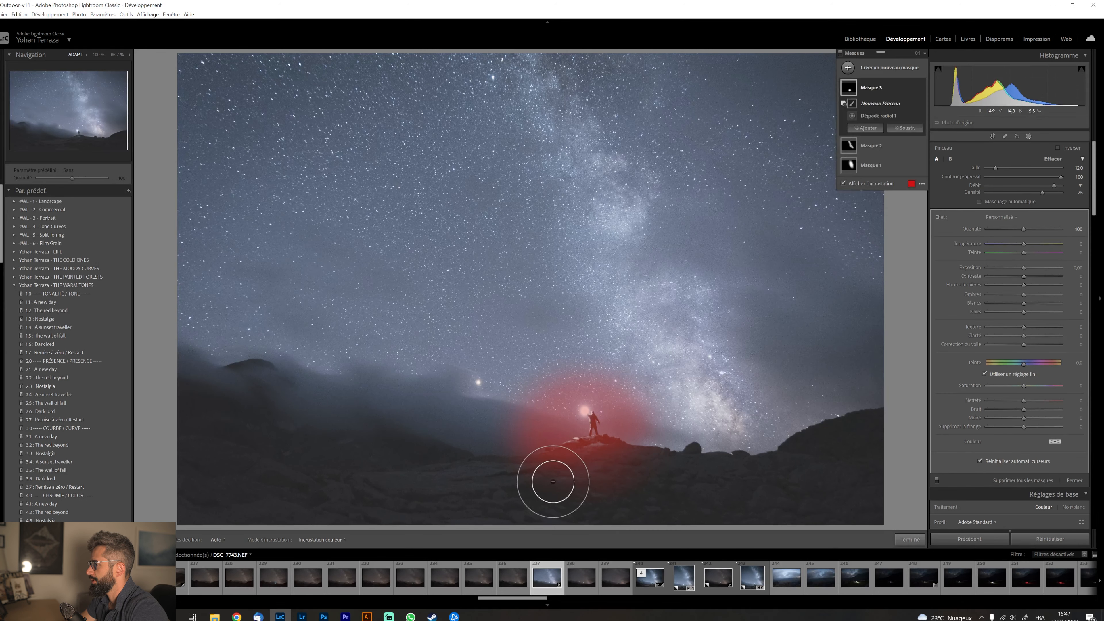
pyautogui.scroll(-5, 535, 483)
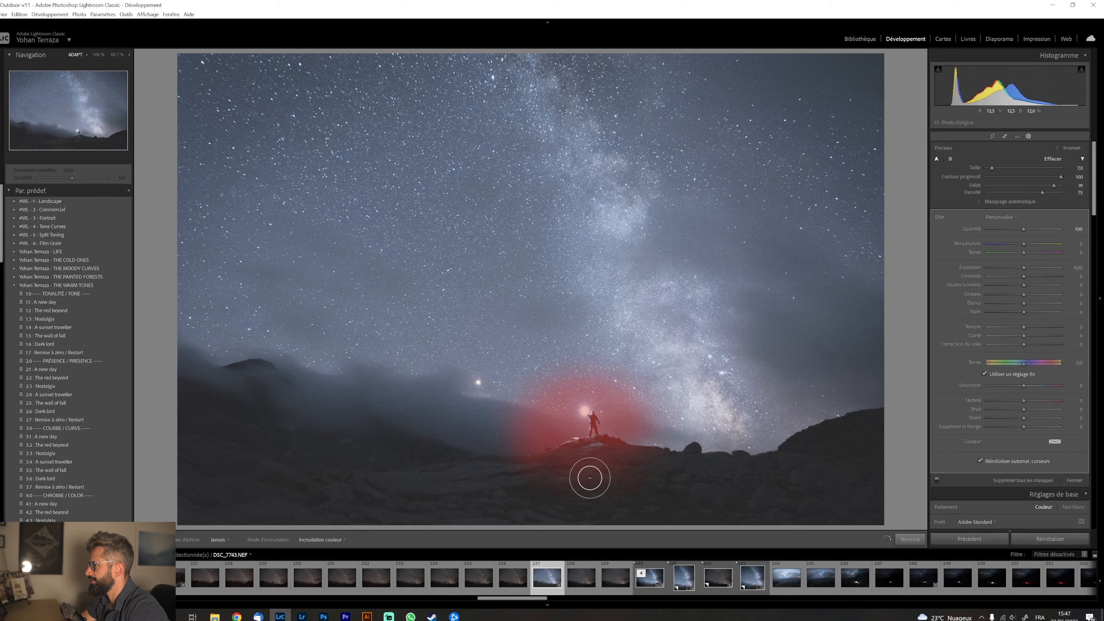
pyautogui.moveTo(603, 474); pyautogui.dragTo(604, 479)
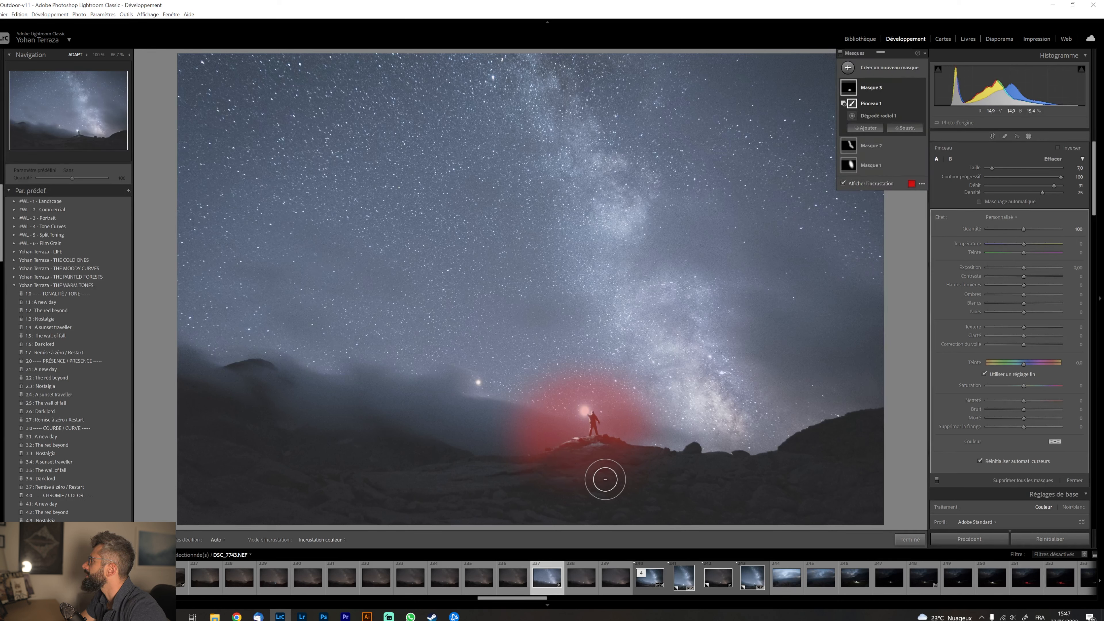
# Set the subtracting brush's flow and density to 100 and remove the remaining rocky foreground from the figure's mask.
pyautogui.moveTo(1054, 186); pyautogui.dragTo(1066, 192)
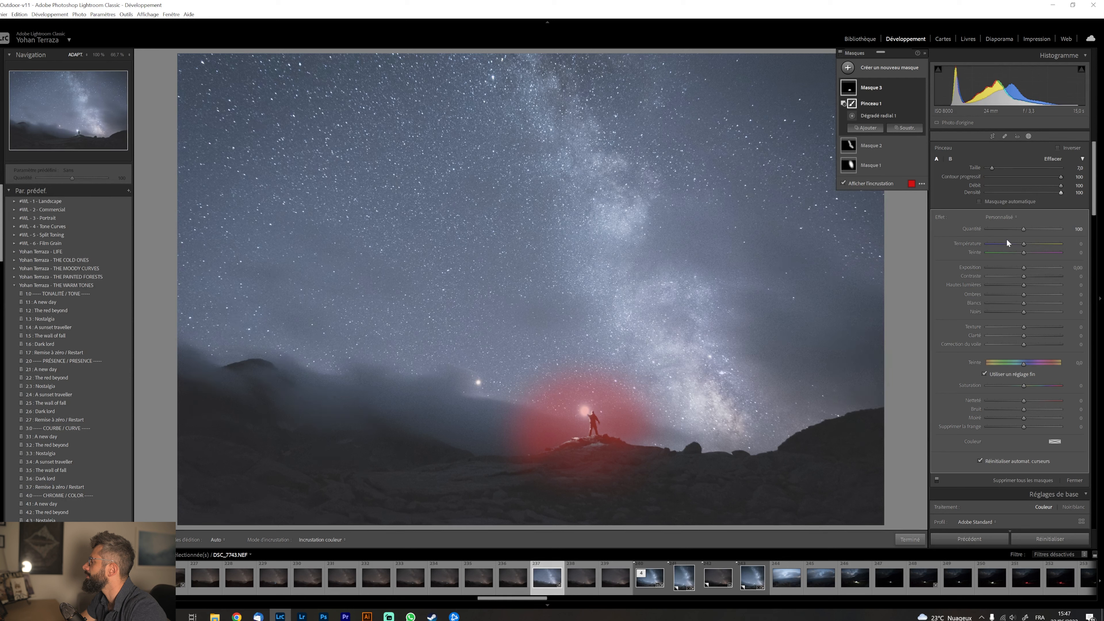
pyautogui.moveTo(624, 461)
pyautogui.mouseDown()
pyautogui.moveTo(551, 489)
pyautogui.moveTo(595, 461)
pyautogui.moveTo(545, 469)
pyautogui.moveTo(595, 443)
pyautogui.moveTo(580, 451)
pyautogui.moveTo(655, 457)
pyautogui.moveTo(585, 504)
pyautogui.mouseUp()
pyautogui.scroll(-5, 553, 467)
pyautogui.scroll(7, 584, 502)
pyautogui.moveTo(648, 475)
pyautogui.mouseDown()
pyautogui.moveTo(626, 482)
pyautogui.moveTo(589, 468)
pyautogui.moveTo(537, 499)
pyautogui.moveTo(541, 476)
pyautogui.mouseUp()
pyautogui.scroll(-5, 540, 476)
pyautogui.press('h')
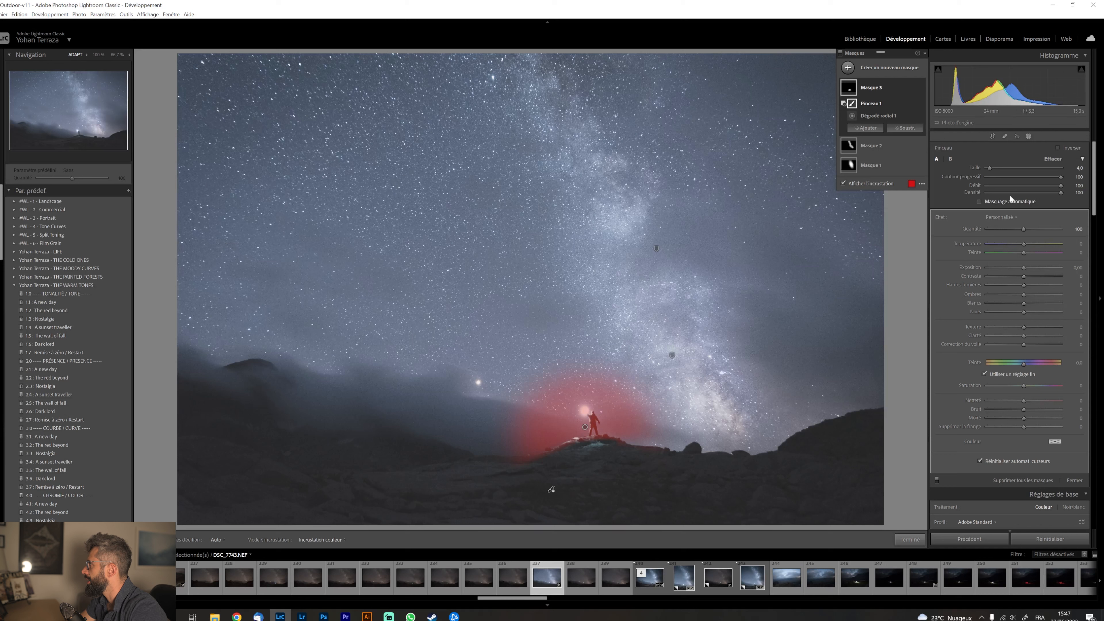
# Reduce the subtracting brush's feather to 73 and flow to 91 and refine the mask edge below the figure.
pyautogui.moveTo(1061, 185); pyautogui.dragTo(1054, 185)
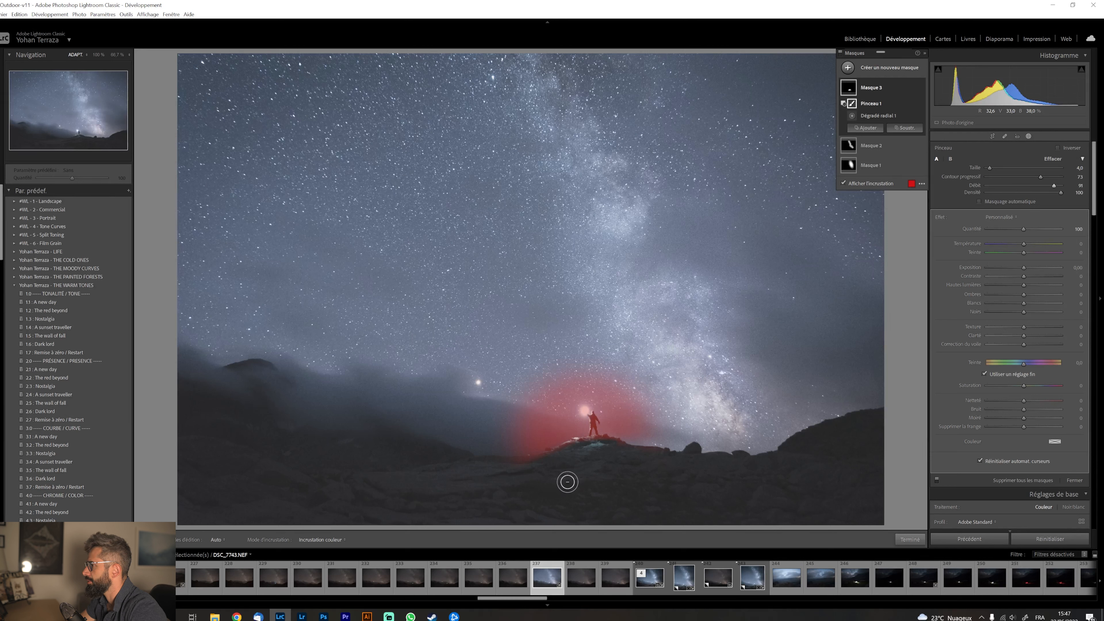
pyautogui.press('h')
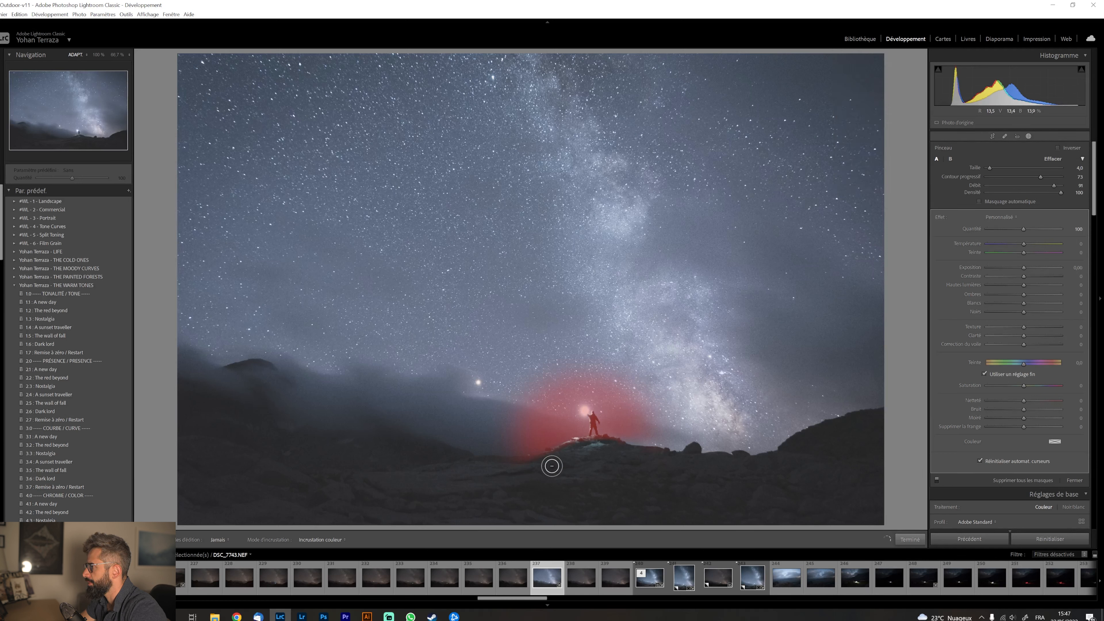
pyautogui.press('h')
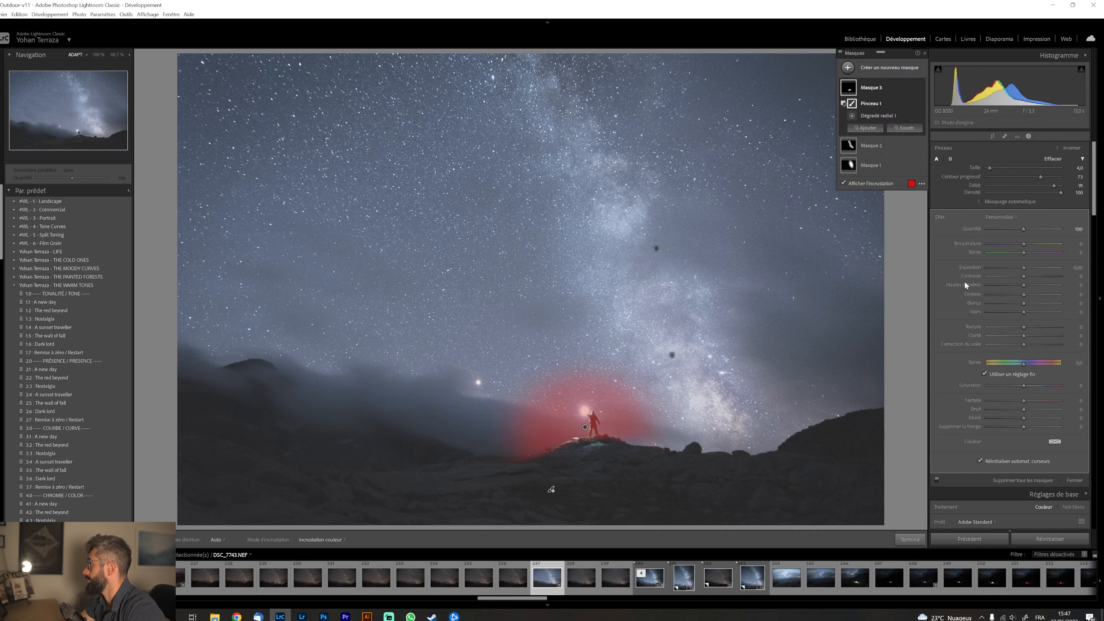
# Try a temperature of 21 on the figure's mask, reset it, and raise the mask's exposure to about 0.35.
pyautogui.moveTo(1025, 243); pyautogui.dragTo(1026, 244)
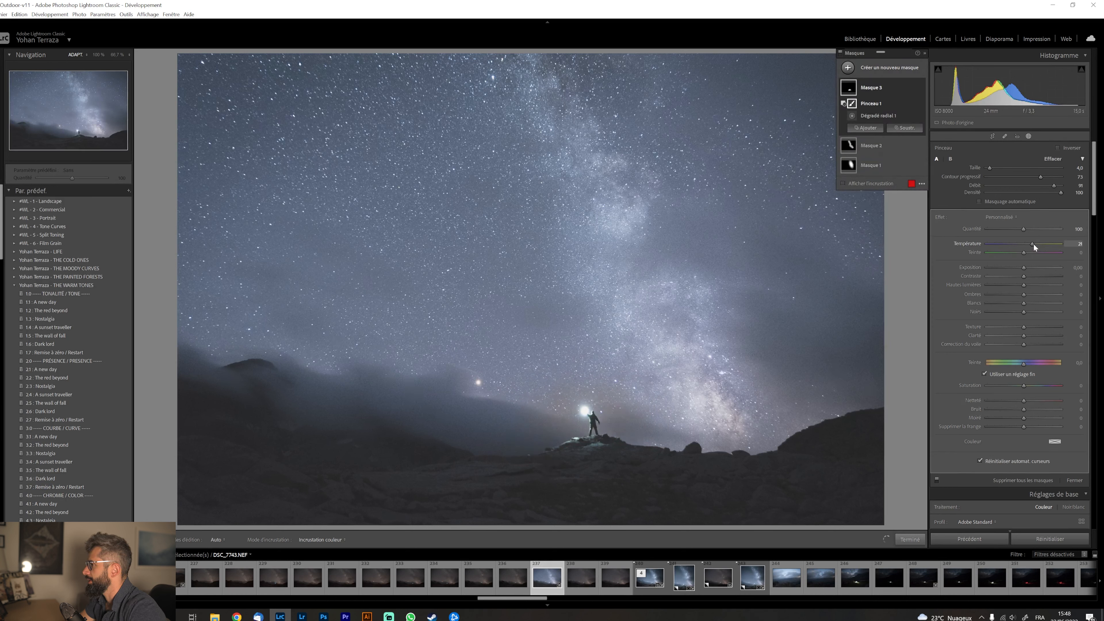
pyautogui.doubleClick(1032, 248)
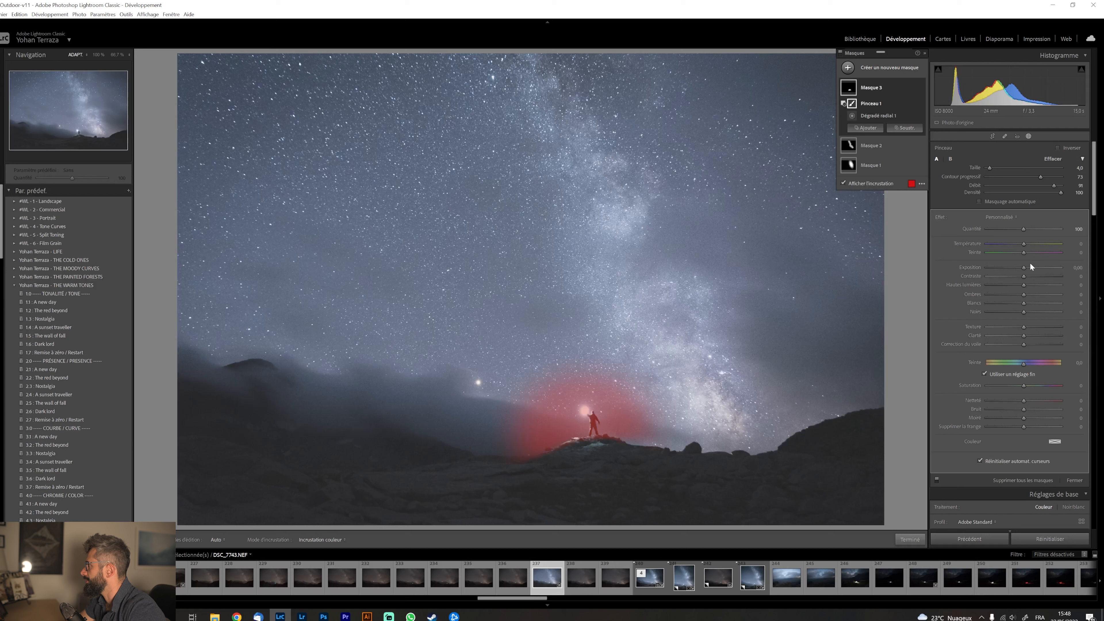
pyautogui.moveTo(1024, 268); pyautogui.dragTo(1026, 267)
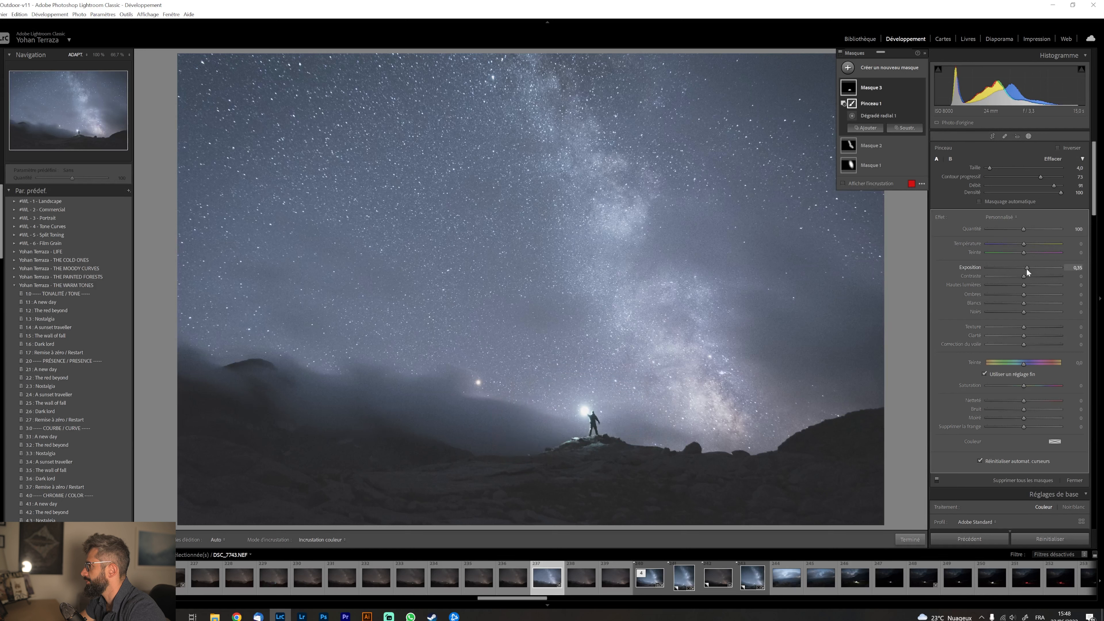
# Raise the highlights of the figure's mask to about 17 and finish editing the masks.
pyautogui.click(1035, 286)
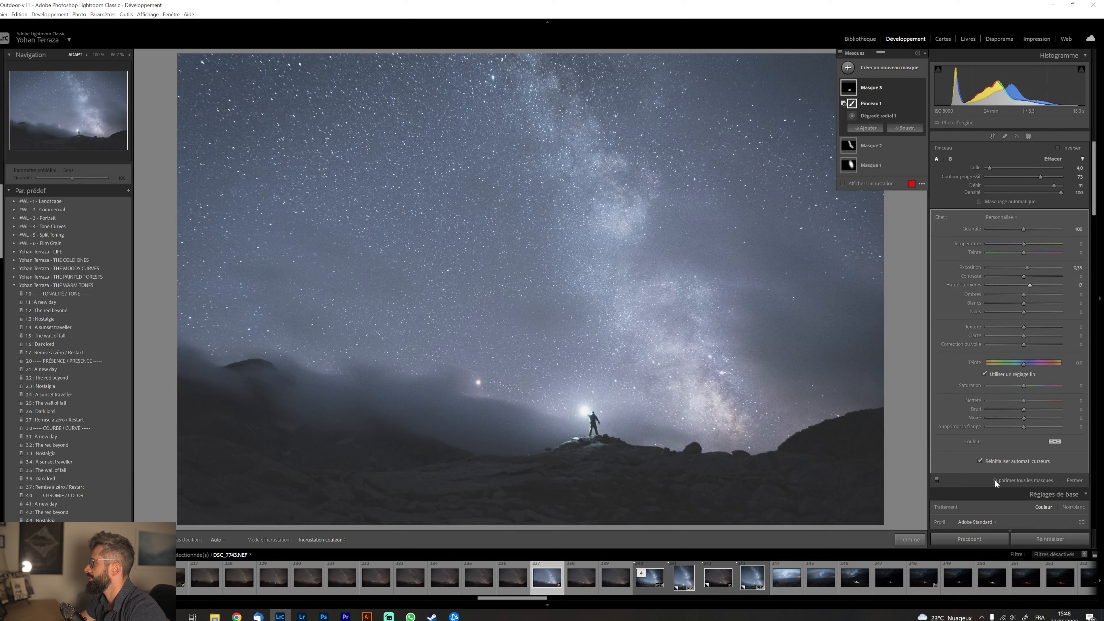
pyautogui.click(909, 541)
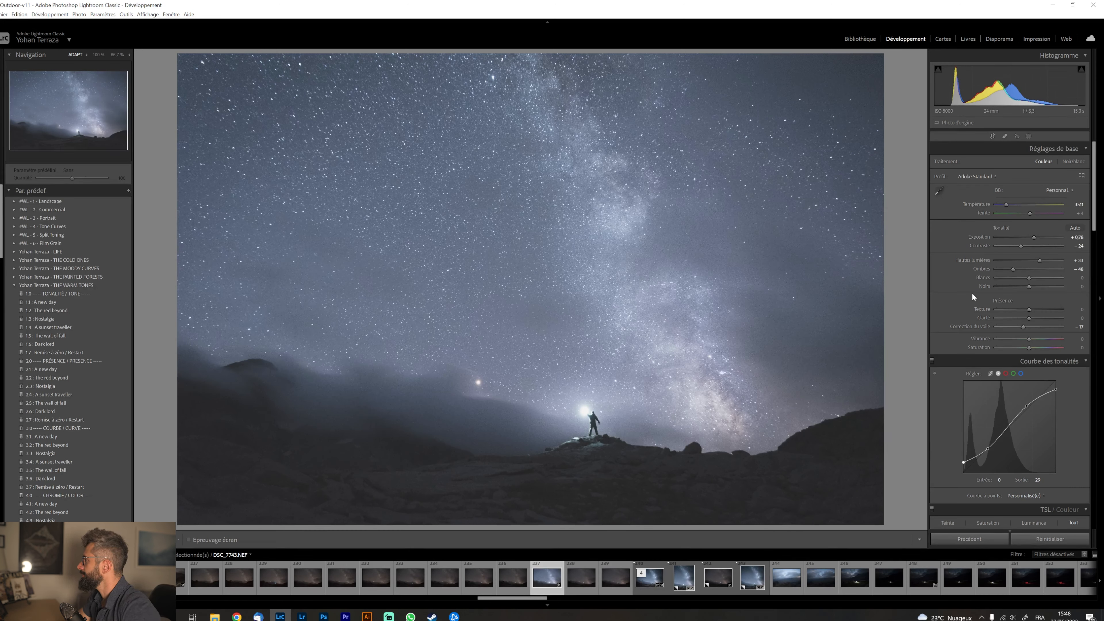
# Try whites at about +19, reset them, and raise the tone curve's white point to an output of 238.
pyautogui.click(1035, 278)
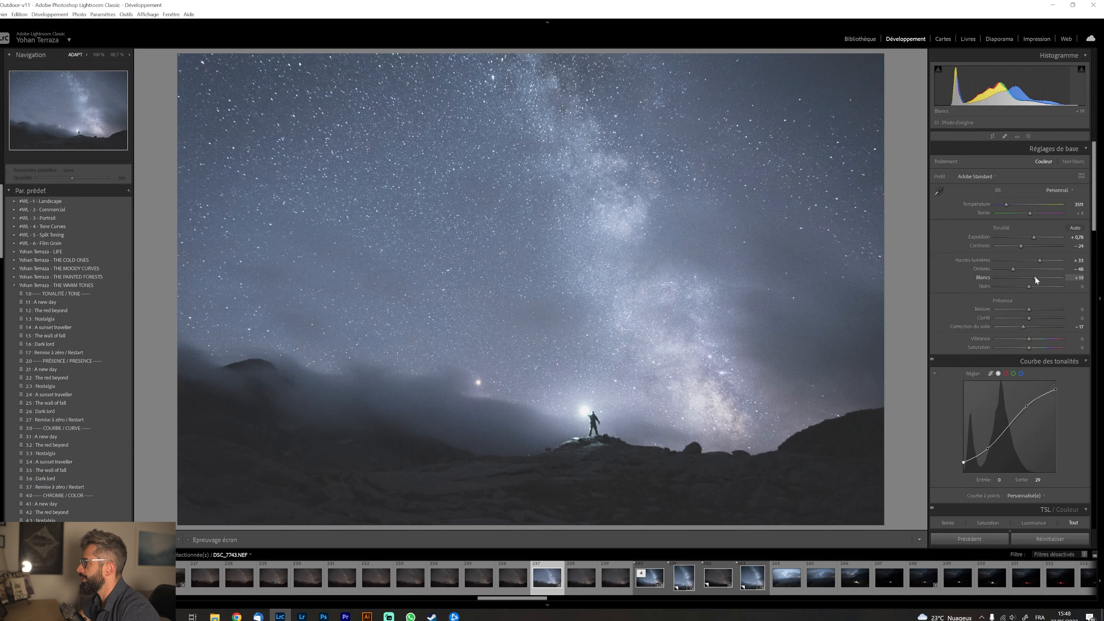
pyautogui.moveTo(1035, 278); pyautogui.dragTo(1030, 278)
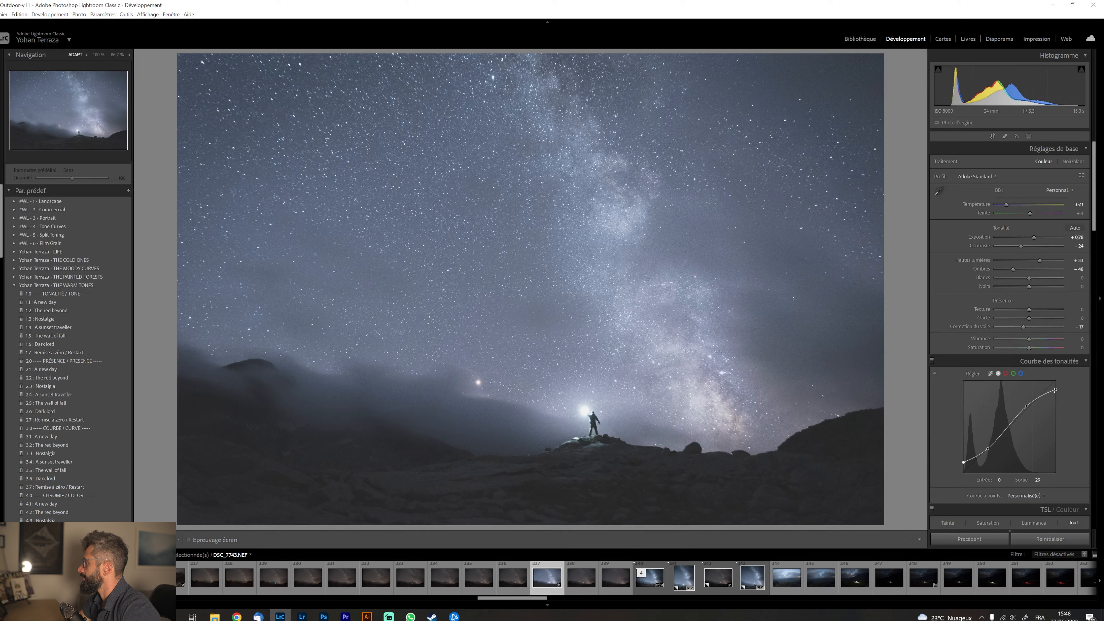
pyautogui.moveTo(1056, 390)
pyautogui.mouseDown()
pyautogui.moveTo(1061, 372)
pyautogui.moveTo(1066, 387)
pyautogui.mouseUp()
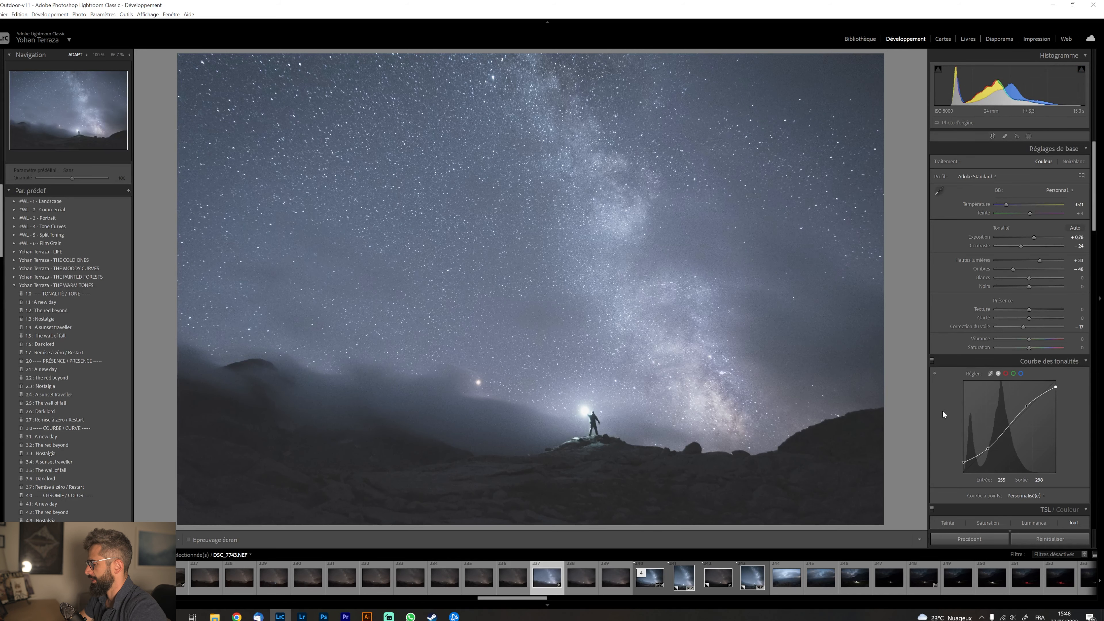
# Draw a large radial mask centred on the scene, set its feather to 36 and invert it to cover the outer areas.
pyautogui.hotkey('shift', 'm')
pyautogui.moveTo(509, 359); pyautogui.dragTo(906, 620)
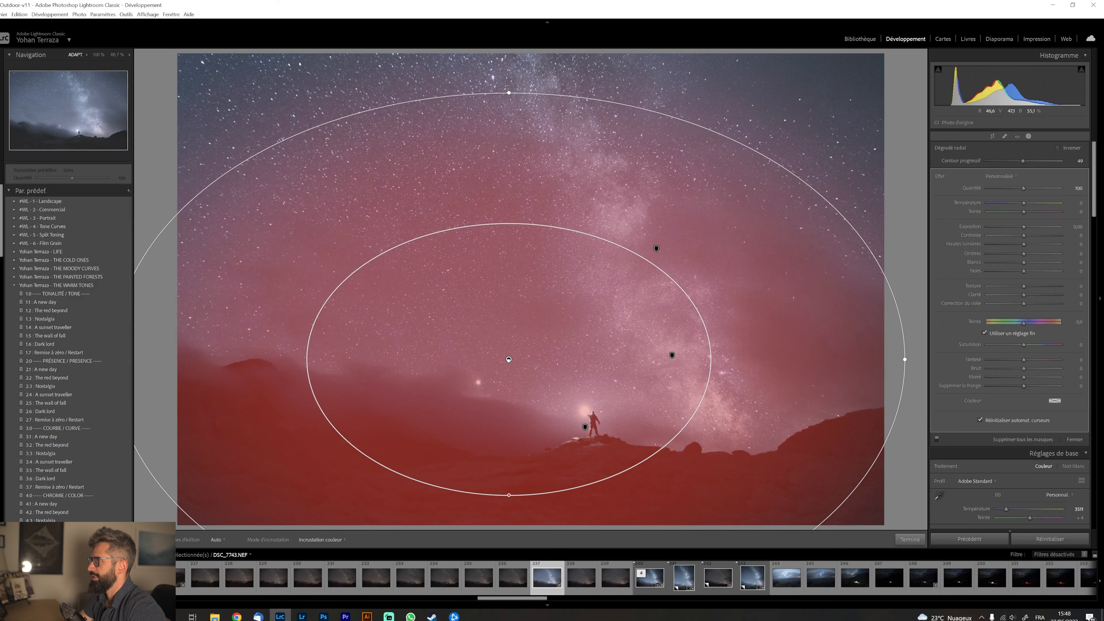
pyautogui.moveTo(508, 362); pyautogui.dragTo(527, 362)
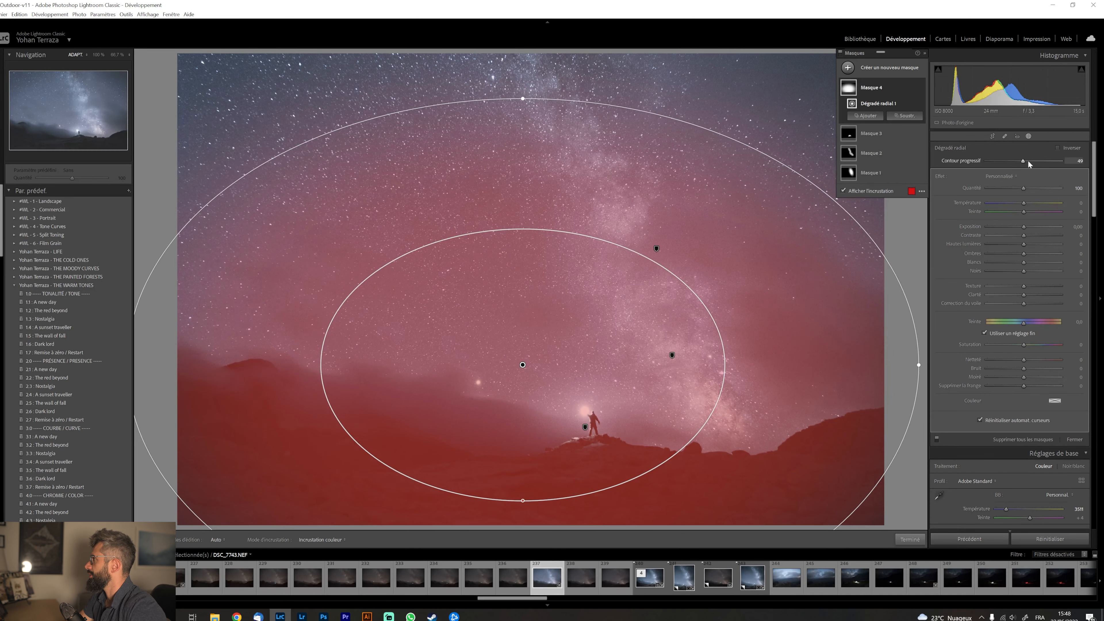
pyautogui.moveTo(1028, 159); pyautogui.dragTo(1030, 163)
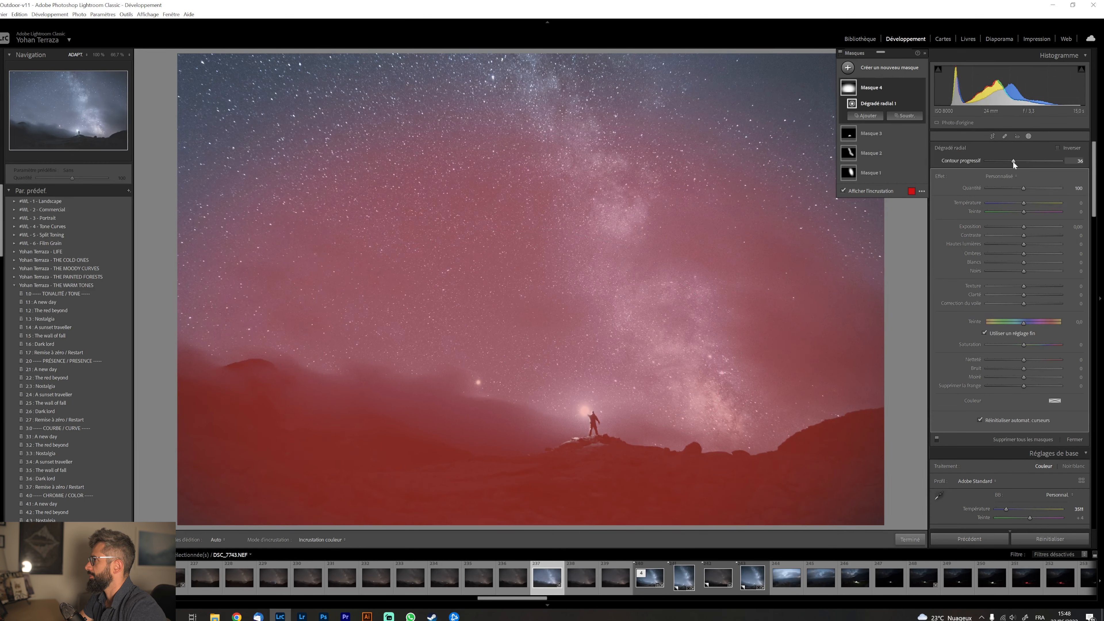
pyautogui.rightClick(522, 365)
pyautogui.click(561, 379)
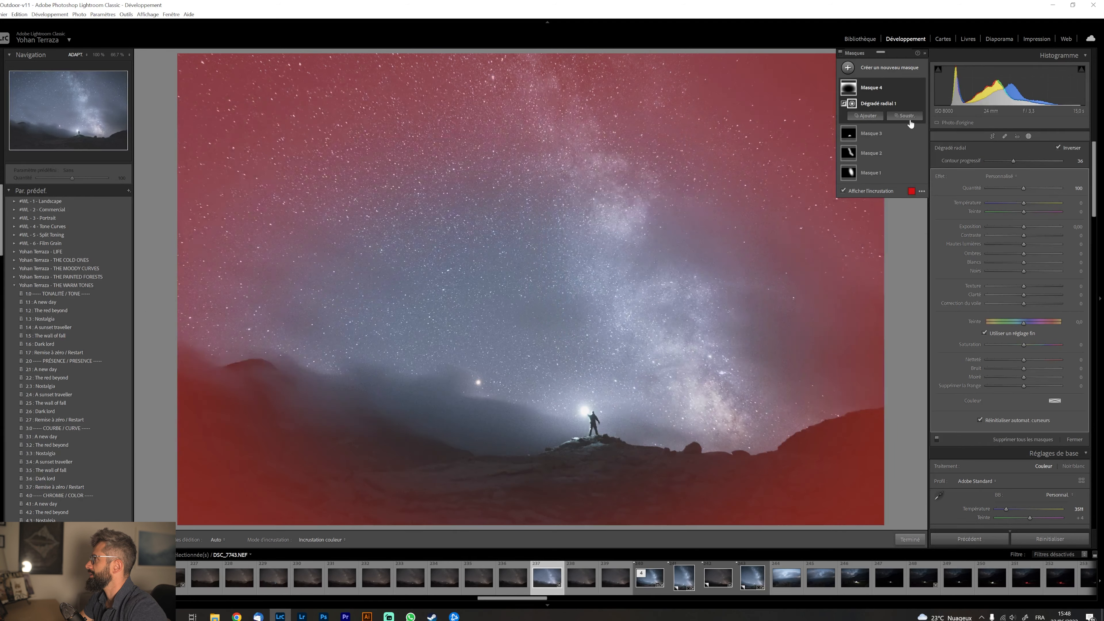
# Subtract the rocky foreground from the inverted radial mask with a larger brush at reduced flow and density.
pyautogui.click(905, 115)
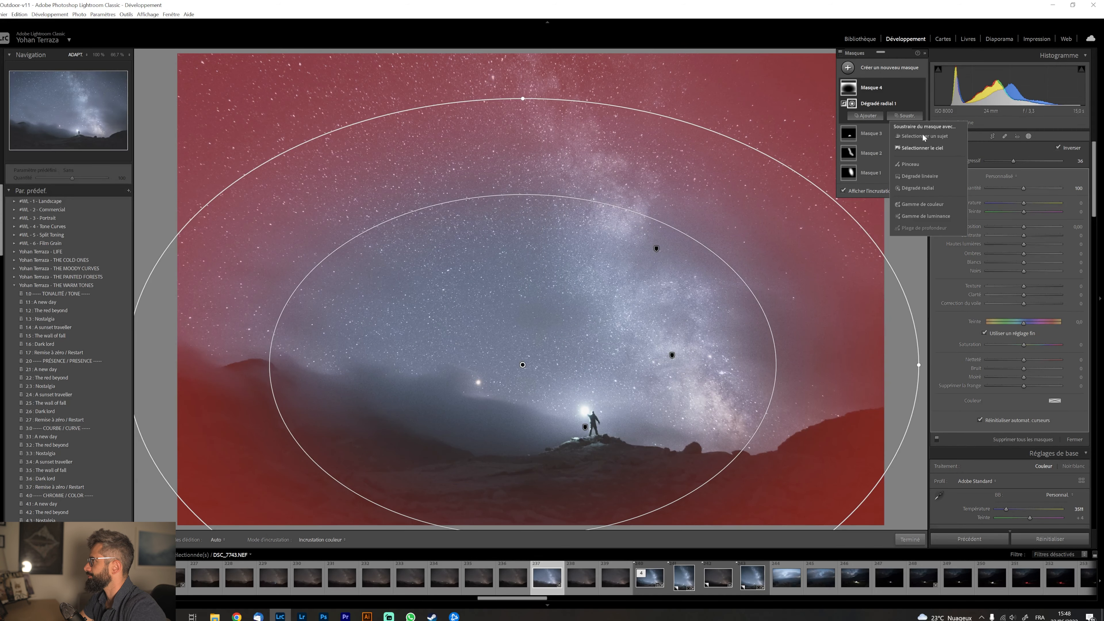
pyautogui.click(909, 164)
pyautogui.scroll(5, 679, 426)
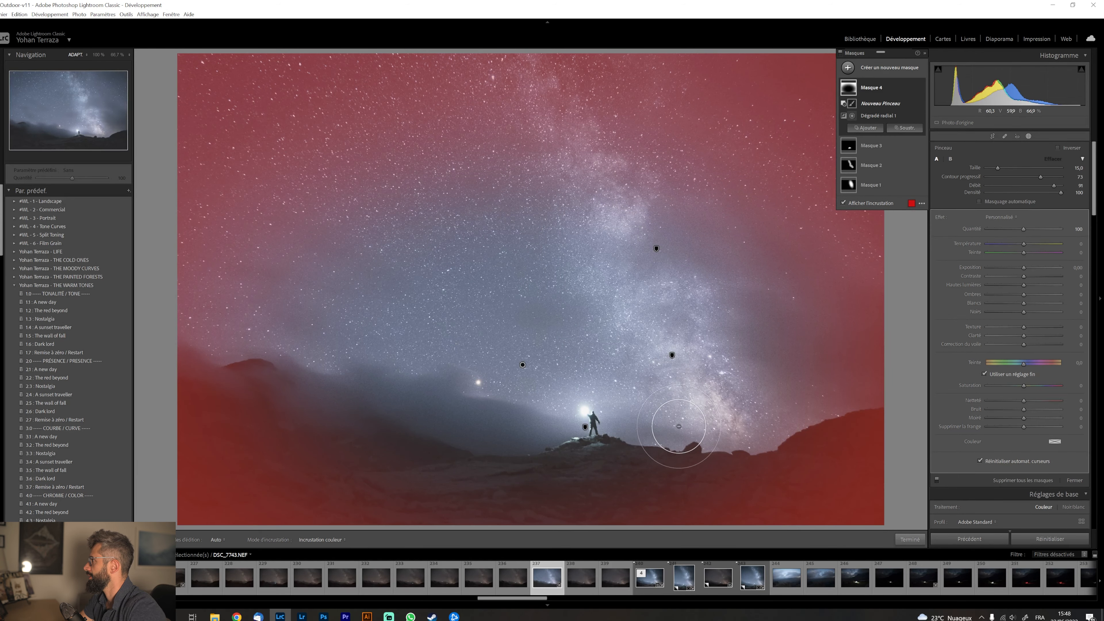
pyautogui.moveTo(1061, 193); pyautogui.dragTo(1042, 186)
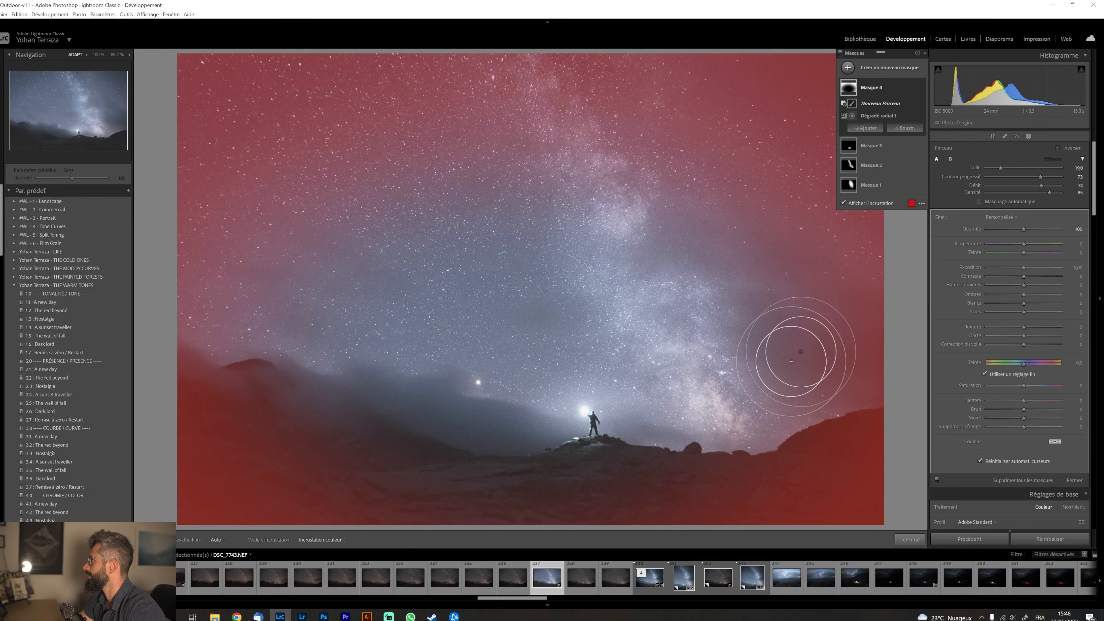
pyautogui.press('h')
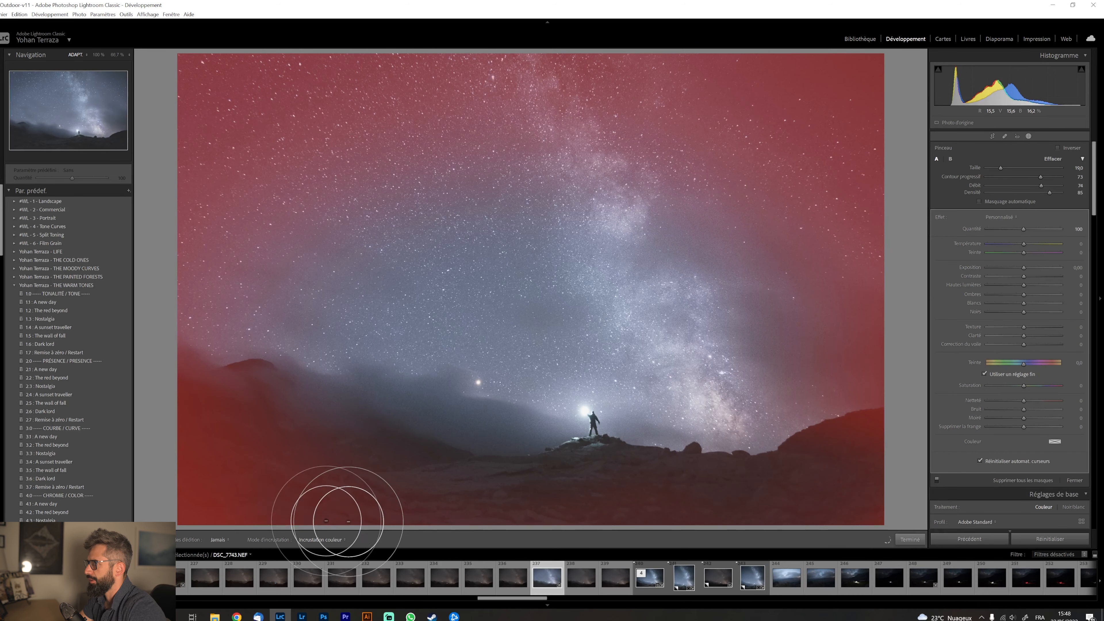
pyautogui.moveTo(347, 530)
pyautogui.mouseDown()
pyautogui.moveTo(695, 549)
pyautogui.moveTo(668, 503)
pyautogui.moveTo(345, 515)
pyautogui.moveTo(529, 495)
pyautogui.moveTo(884, 491)
pyautogui.mouseUp()
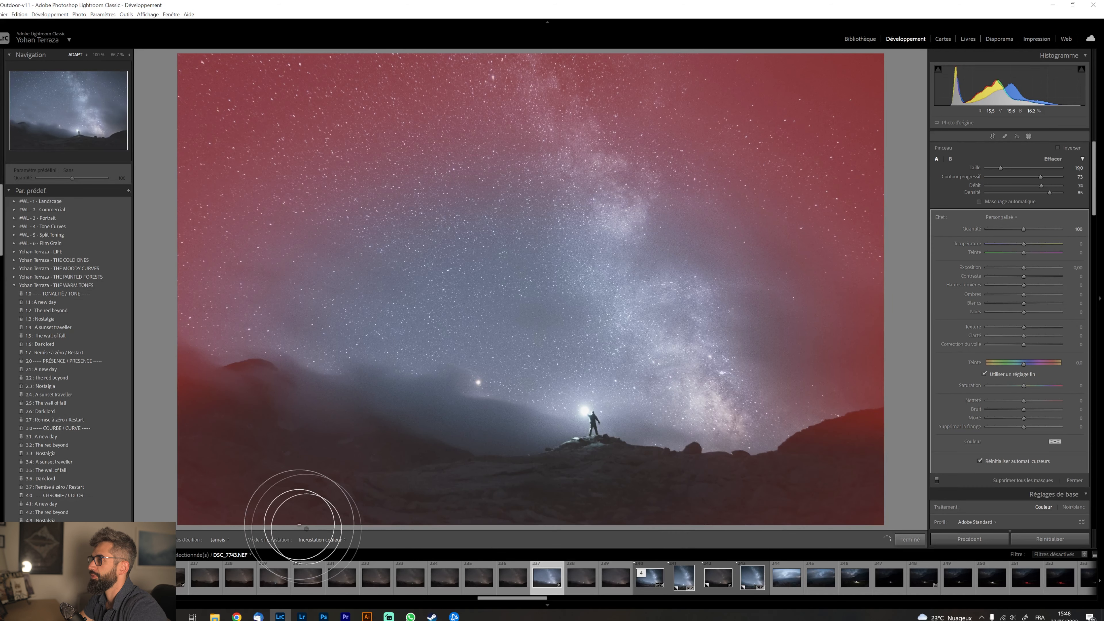
pyautogui.press('h')
pyautogui.moveTo(324, 475)
pyautogui.mouseDown()
pyautogui.moveTo(160, 436)
pyautogui.moveTo(326, 463)
pyautogui.mouseUp()
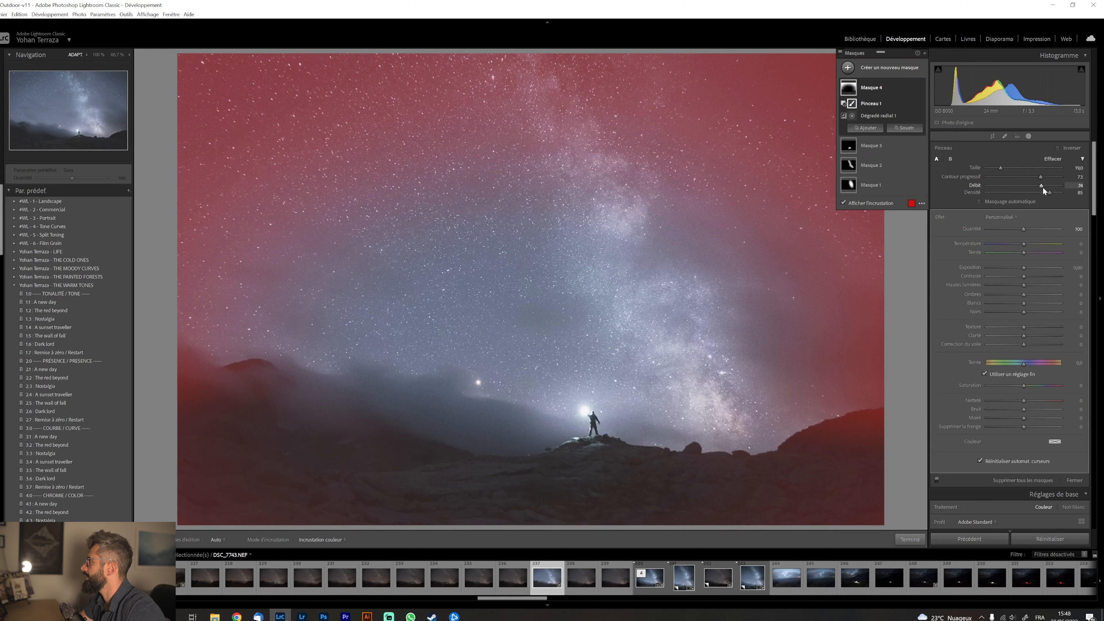
# Raise the subtracting brush's flow to 84 and density to 98 and remove the remaining dark ground and hills from the mask.
pyautogui.moveTo(1043, 187); pyautogui.dragTo(1051, 187)
pyautogui.press('h')
pyautogui.press('h')
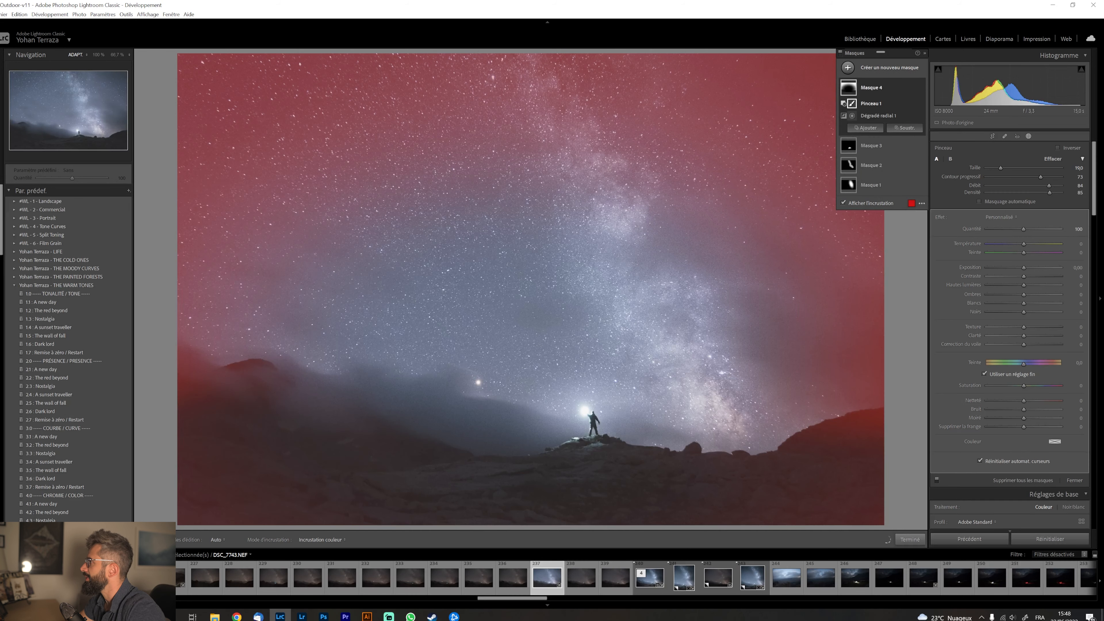
pyautogui.moveTo(1055, 193); pyautogui.dragTo(1060, 193)
pyautogui.press('h')
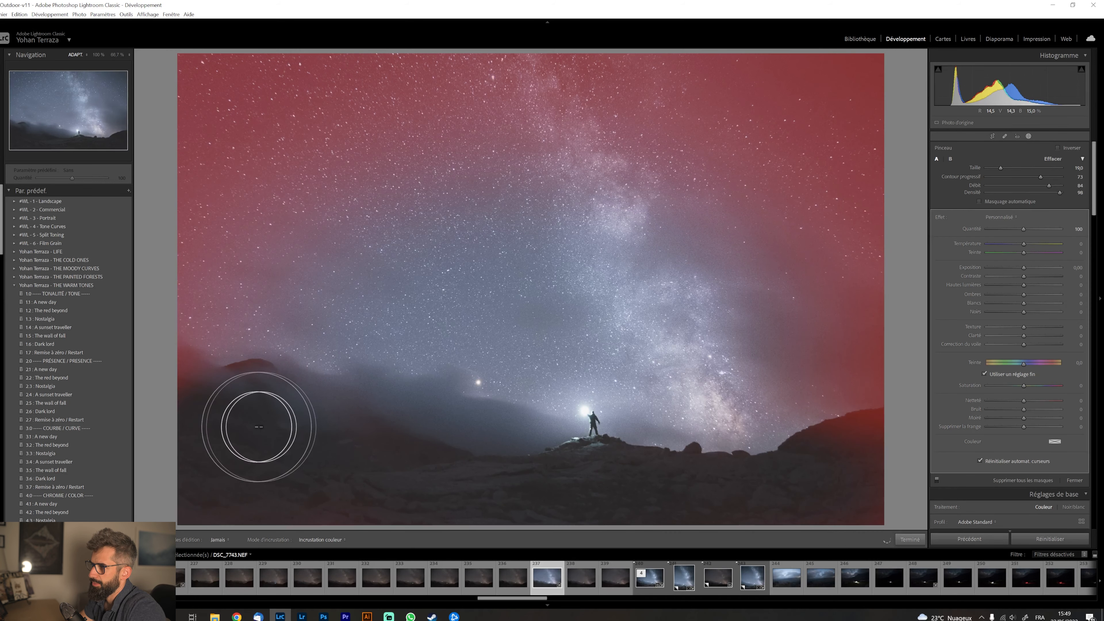
pyautogui.press('h')
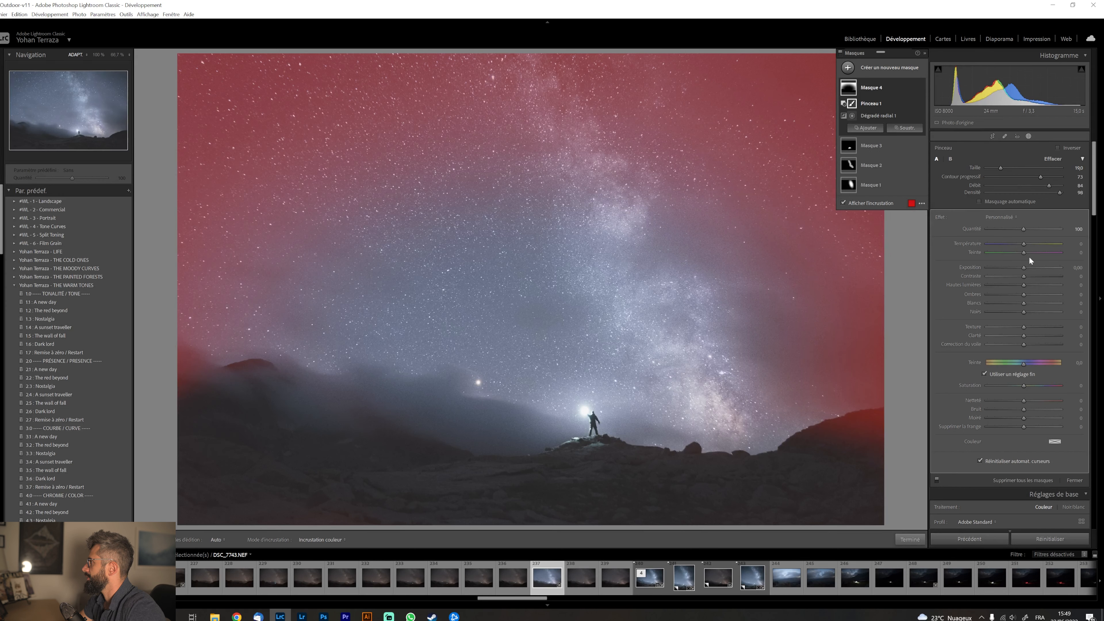
# Darken the outer-sky mask with exposure at -0.57, highlights at about -10 and shadows at about -11, and finish masking.
pyautogui.moveTo(1024, 267); pyautogui.dragTo(1020, 270)
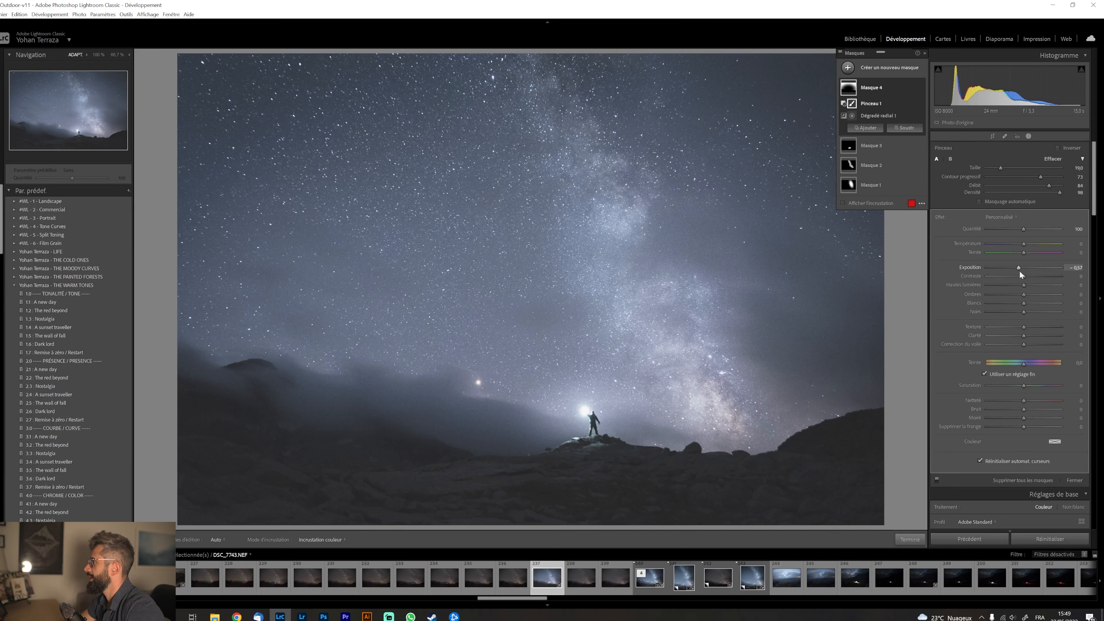
pyautogui.moveTo(1019, 284)
pyautogui.mouseDown()
pyautogui.moveTo(1005, 285)
pyautogui.moveTo(1016, 295)
pyautogui.mouseUp()
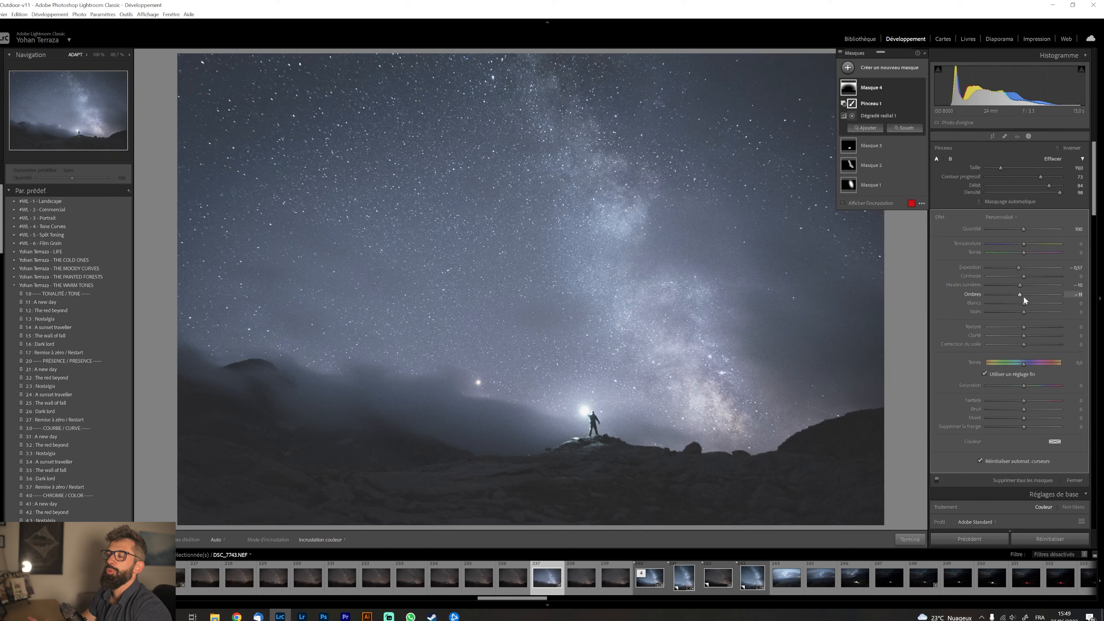
pyautogui.click(910, 540)
# Draw a tall radial mask over the central sky, tilt and shift it along the Milky Way, and raise its exposure to about 0.19.
pyautogui.hotkey('shift', 'm')
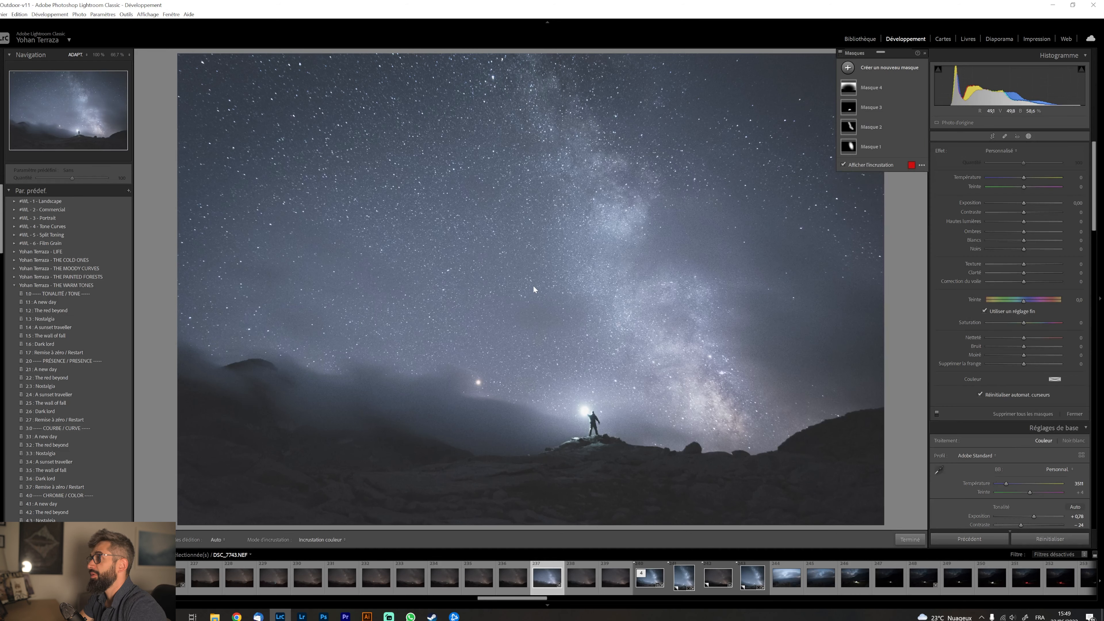
pyautogui.moveTo(525, 278); pyautogui.dragTo(771, 521)
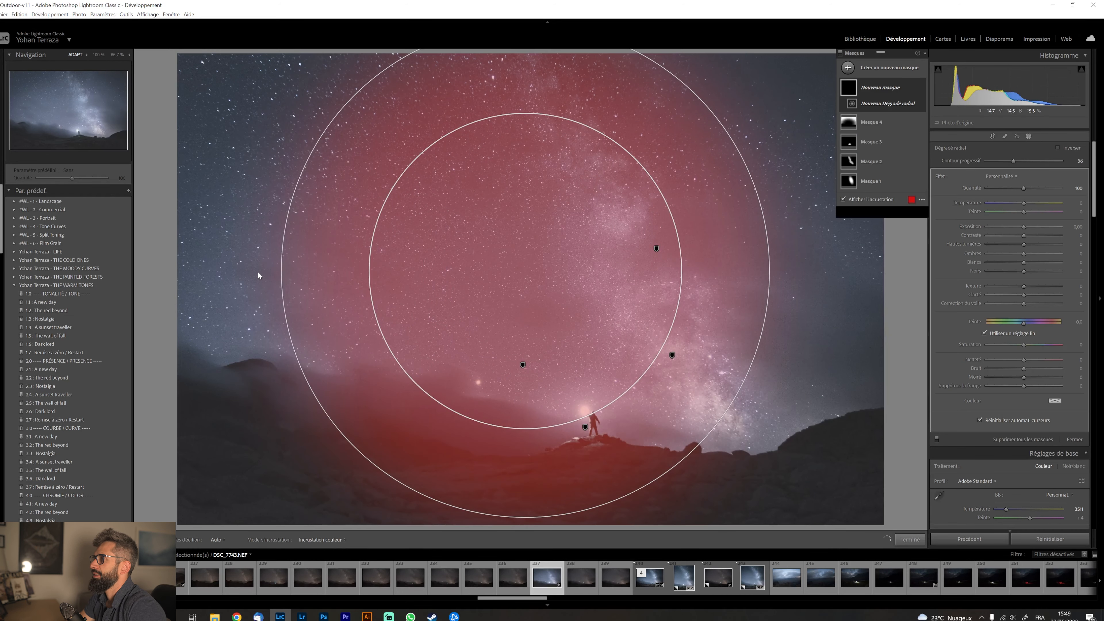
pyautogui.moveTo(288, 272); pyautogui.dragTo(313, 272)
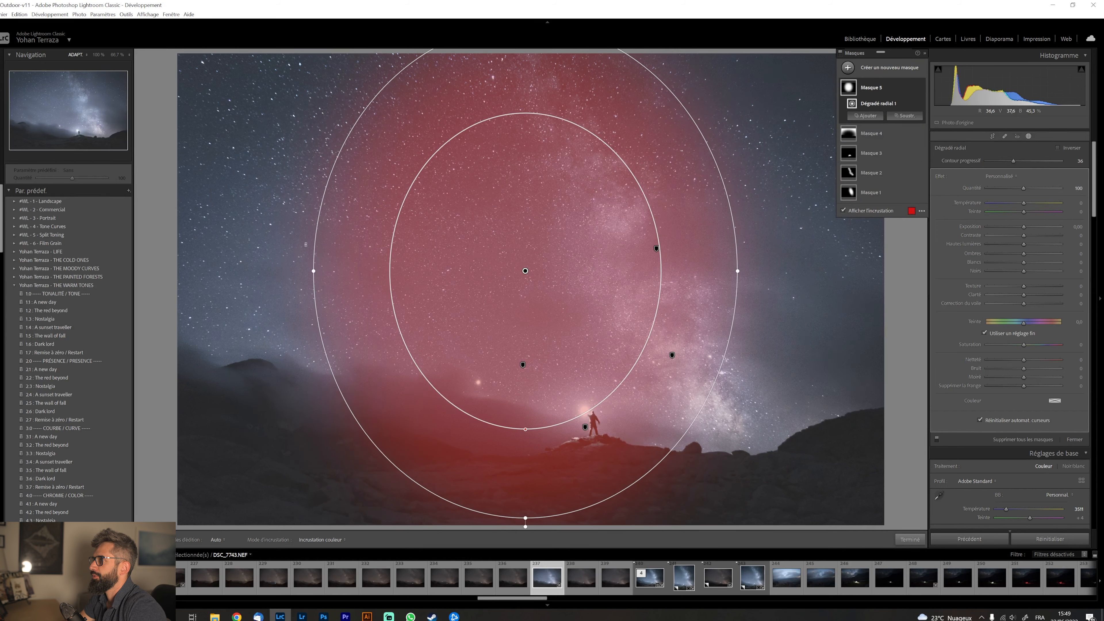
pyautogui.moveTo(286, 218); pyautogui.dragTo(282, 287)
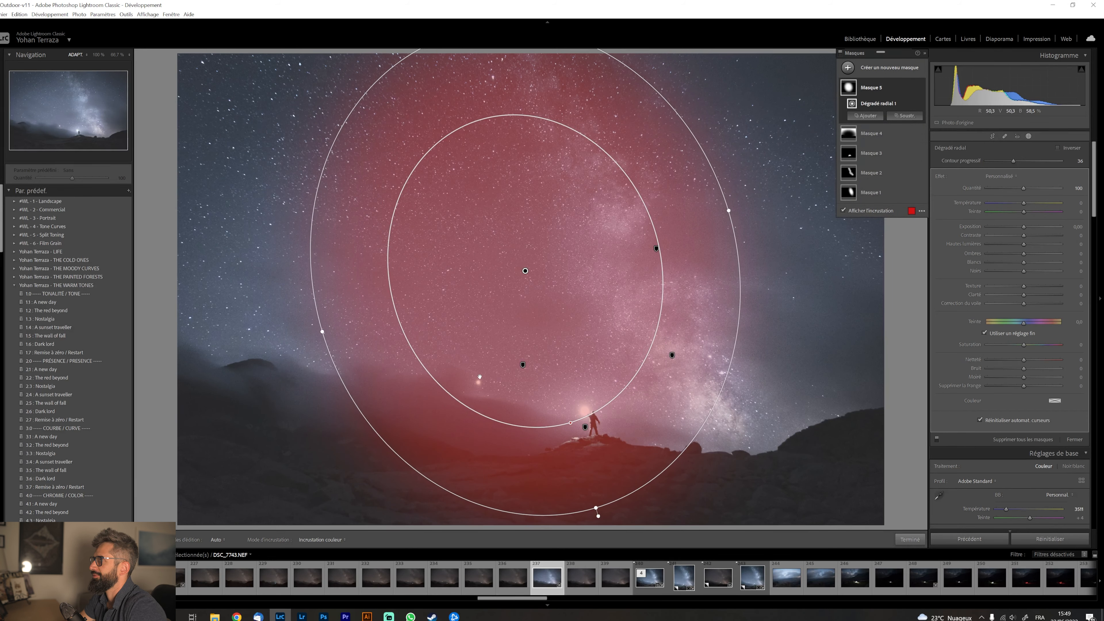
pyautogui.moveTo(525, 270); pyautogui.dragTo(559, 290)
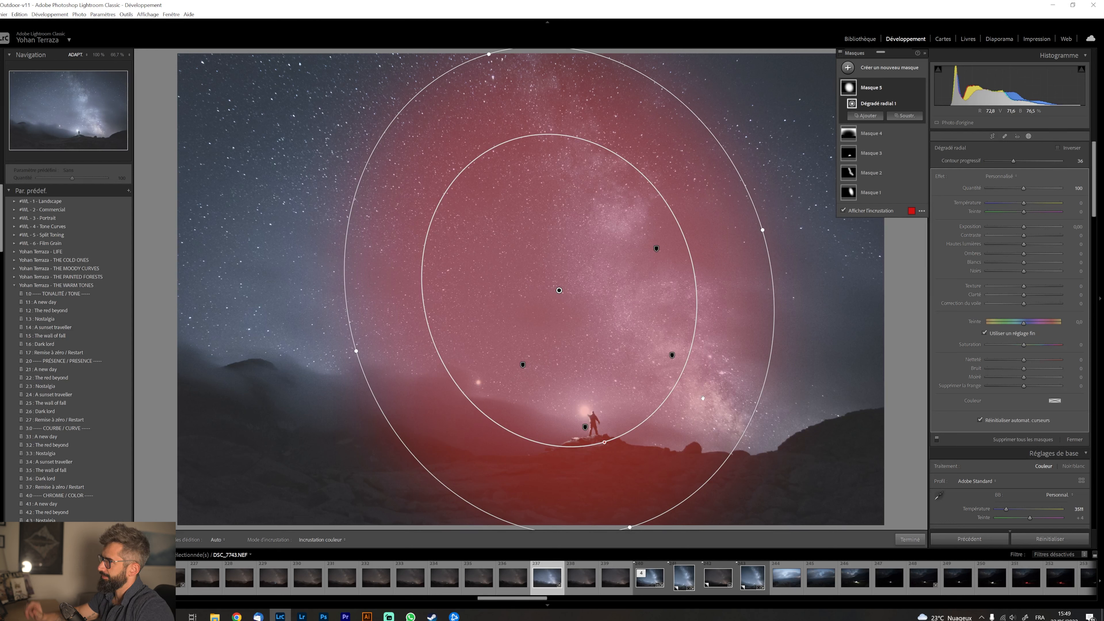
pyautogui.press('o')
pyautogui.moveTo(1022, 225); pyautogui.dragTo(1024, 226)
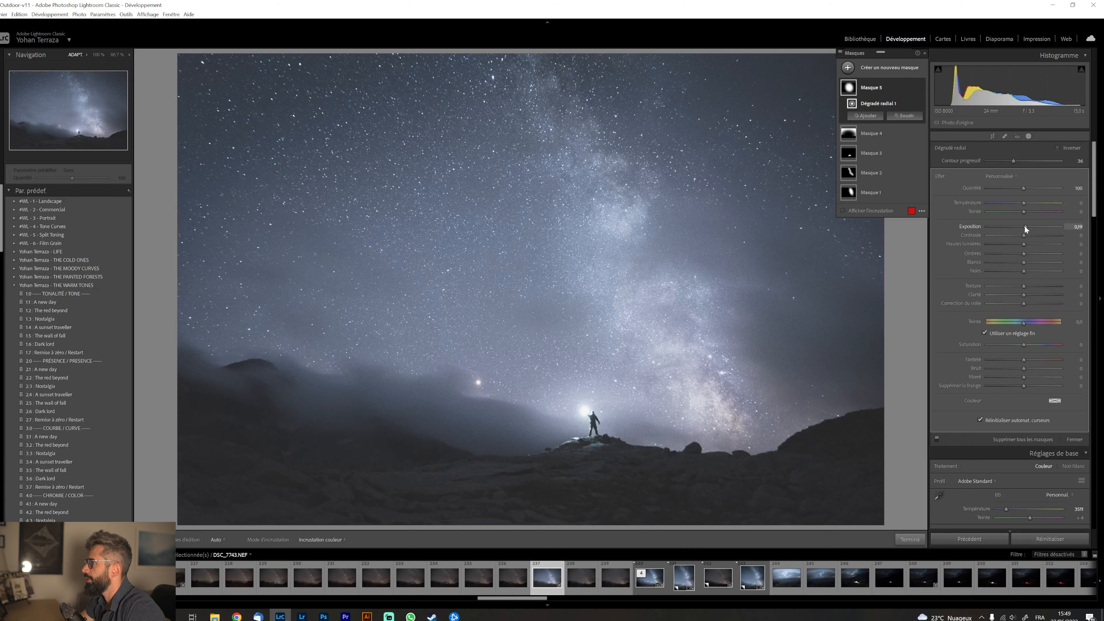
# Compare the edited photo with the original side by side, close the masking tool and return to the single view.
pyautogui.press('y')
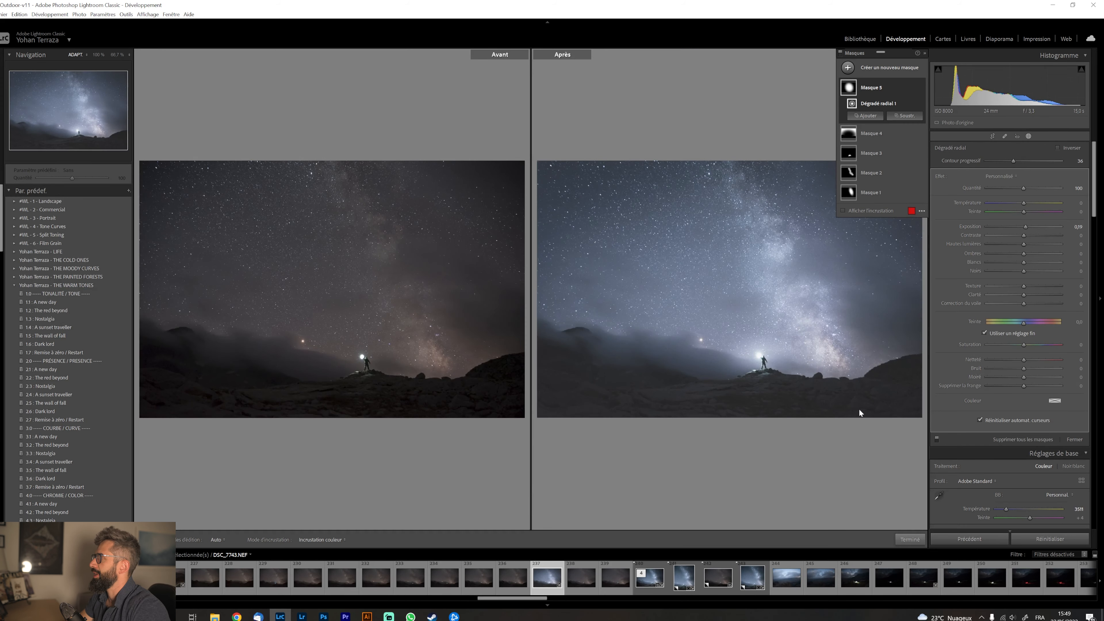
pyautogui.click(911, 540)
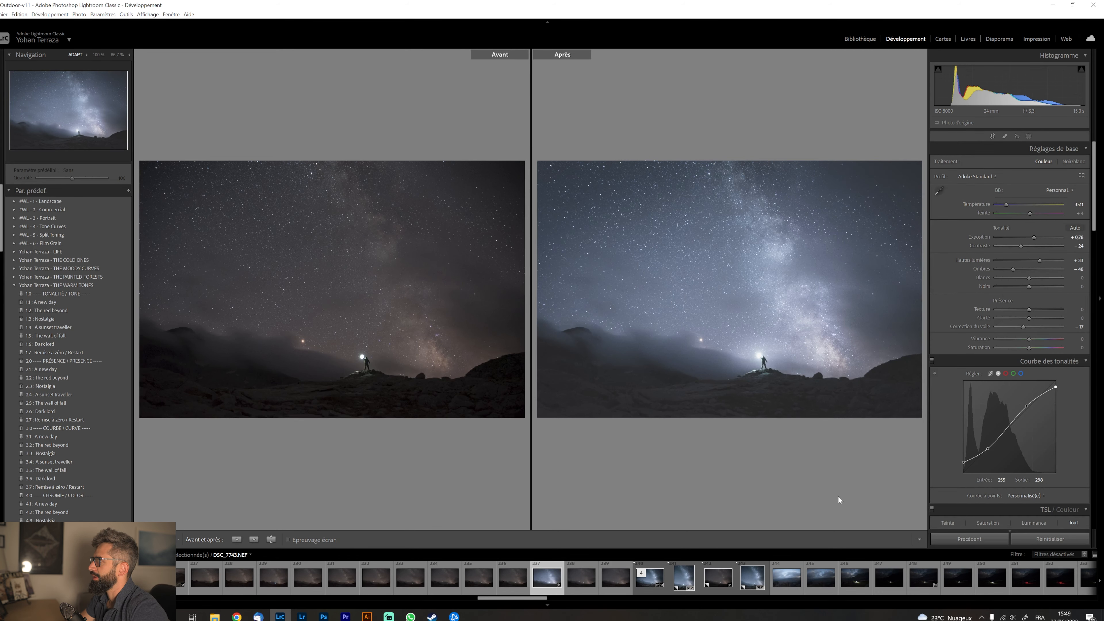
pyautogui.press('y')
# Try pink and green tints on the color grading highlights and reset the highlights tint.
pyautogui.scroll(-10, 1043, 414)
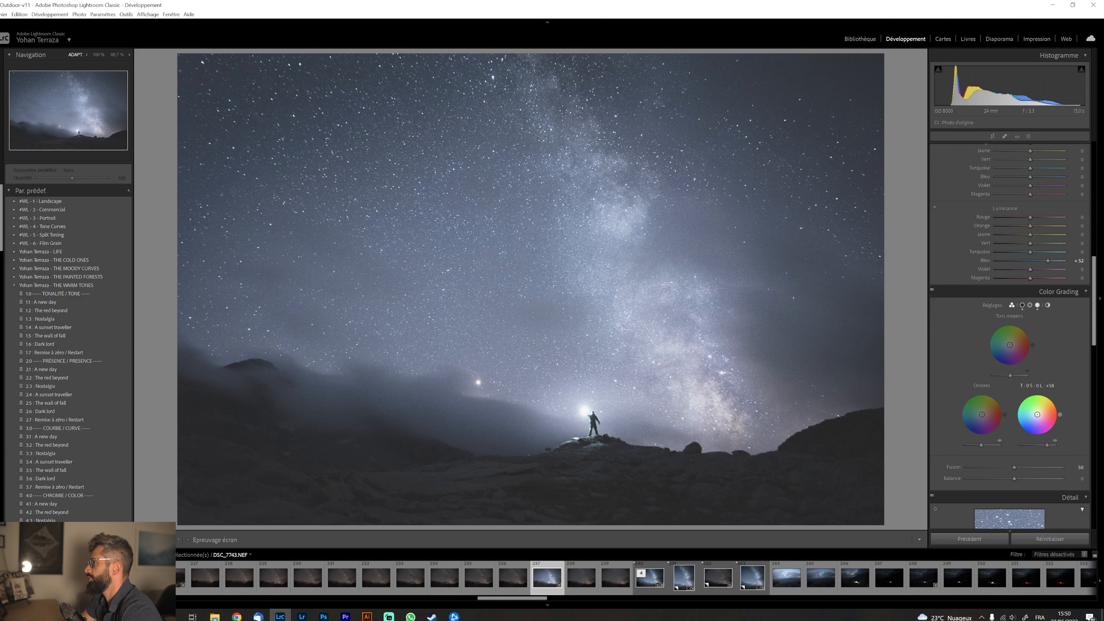
pyautogui.moveTo(1038, 414); pyautogui.dragTo(1016, 423)
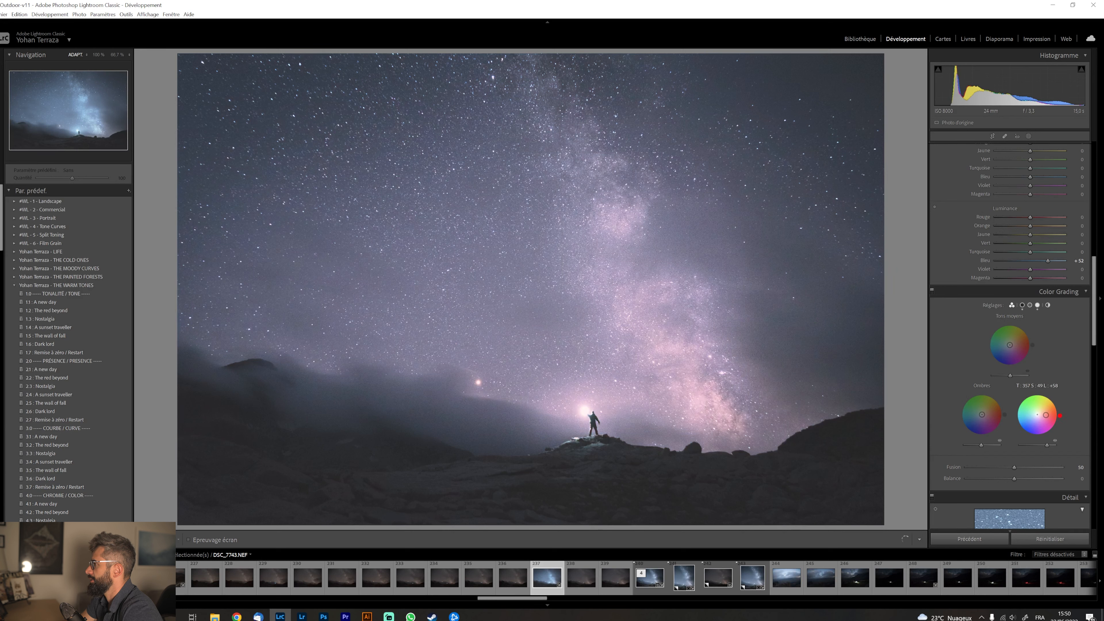
pyautogui.moveTo(1060, 415); pyautogui.dragTo(1051, 396)
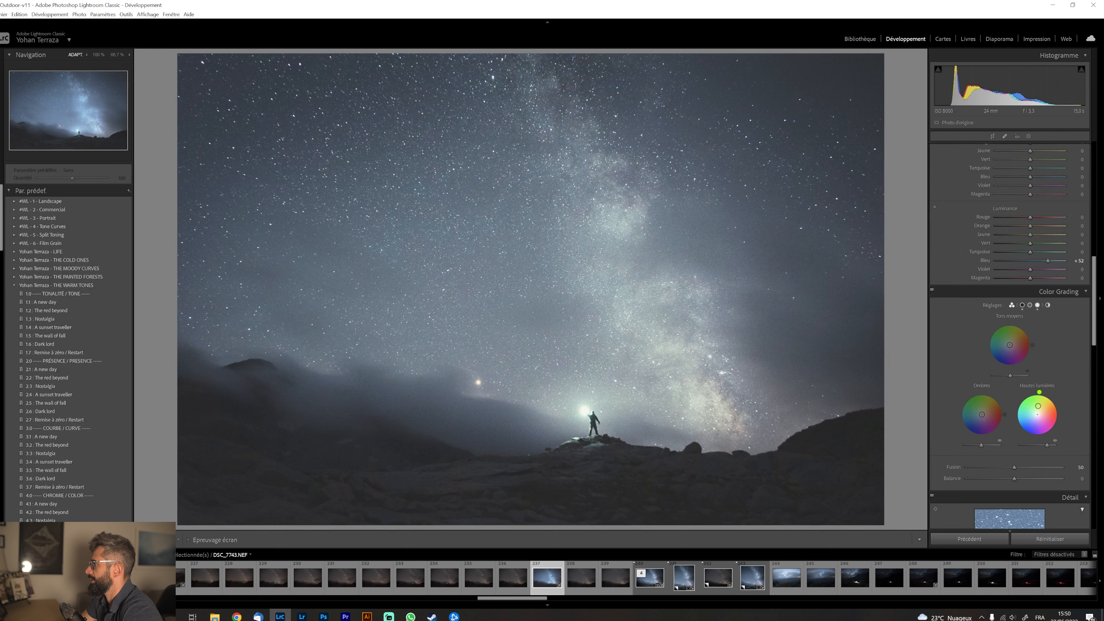
pyautogui.doubleClick(1039, 408)
# Tint the color grading midtones towards blue for a cooler sky.
pyautogui.moveTo(1010, 344); pyautogui.dragTo(989, 355)
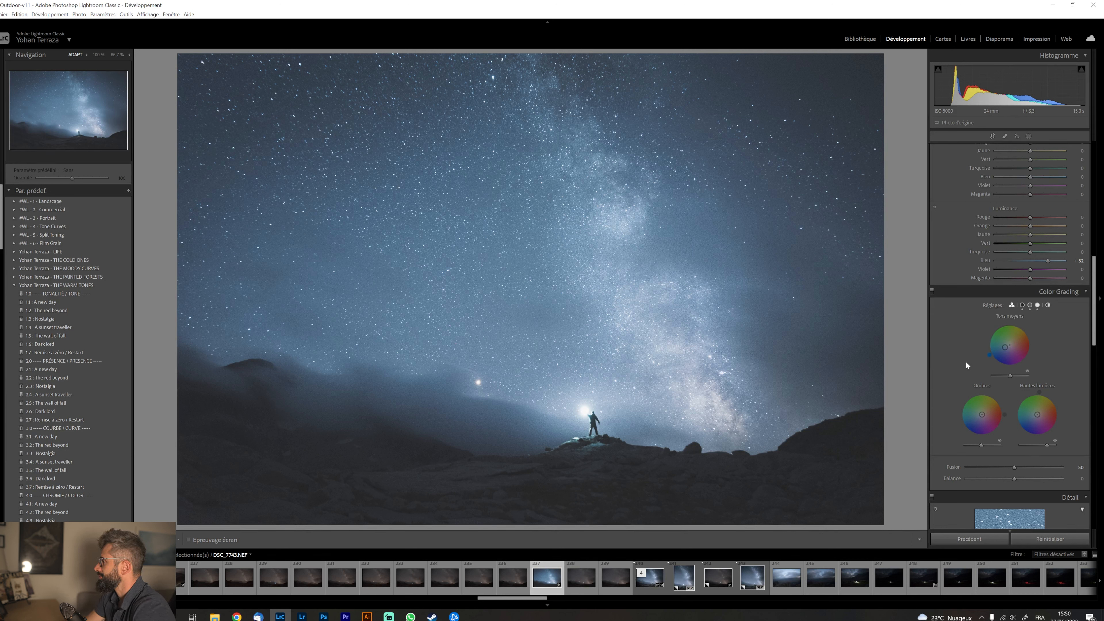
pyautogui.moveTo(981, 445); pyautogui.dragTo(981, 443)
# Lower the basic shadows to -87 and raise the tone curve's black point to an output of 36.
pyautogui.scroll(10, 965, 381)
pyautogui.moveTo(1004, 270); pyautogui.dragTo(1001, 272)
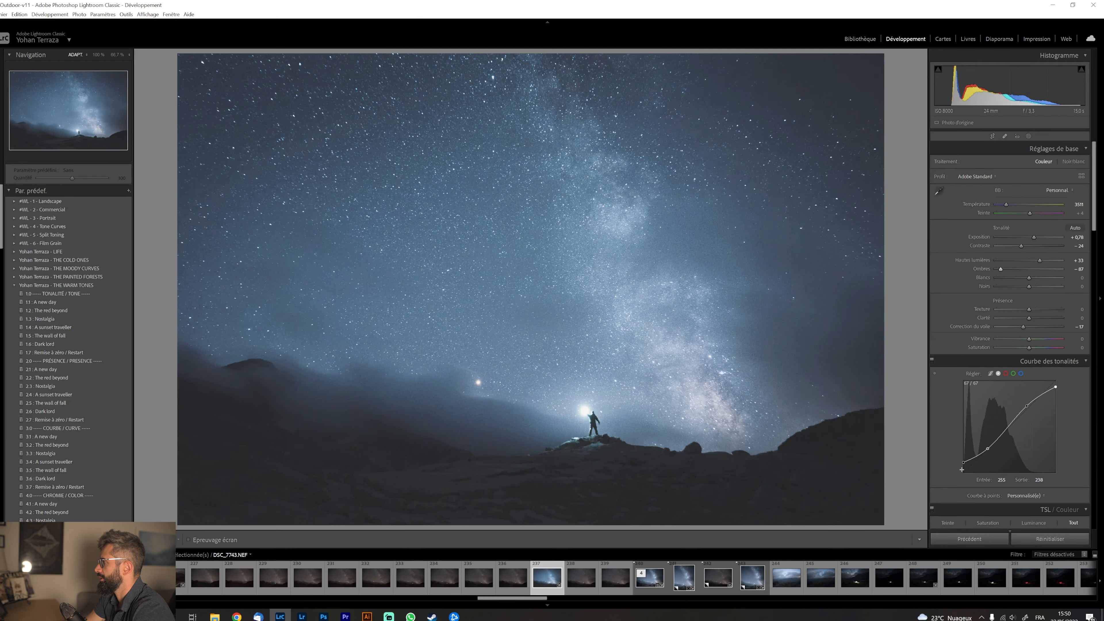
pyautogui.moveTo(962, 461); pyautogui.dragTo(963, 459)
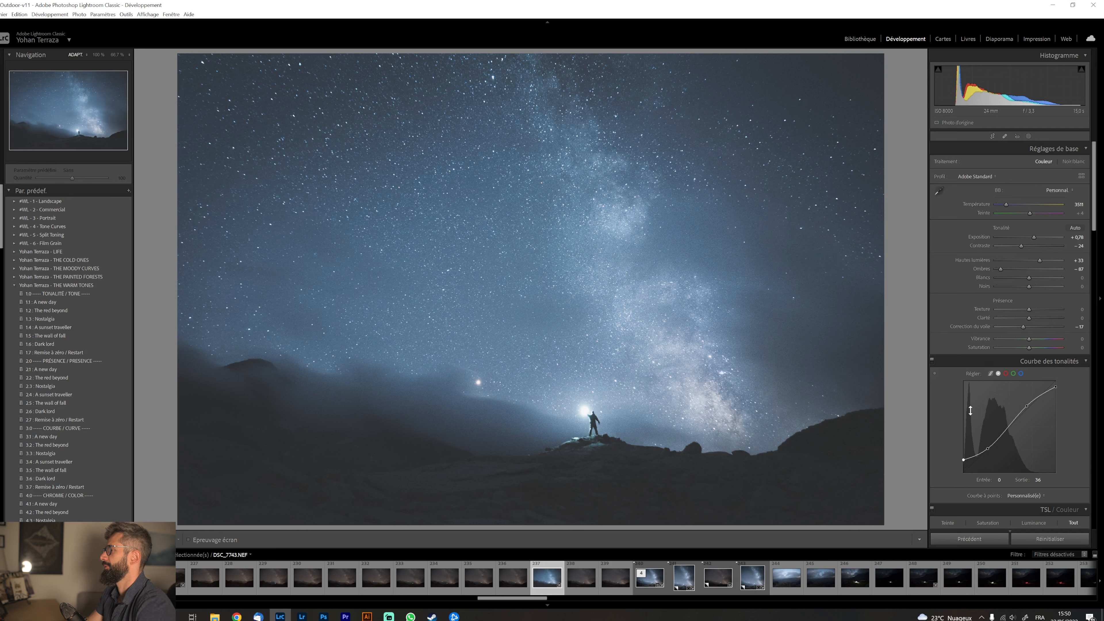
# Reduce the photo's noise with a luminance noise reduction of 24 and a contrast of 22, judging it on the sky at 100%.
pyautogui.scroll(-5, 949, 414)
pyautogui.scroll(-10, 946, 414)
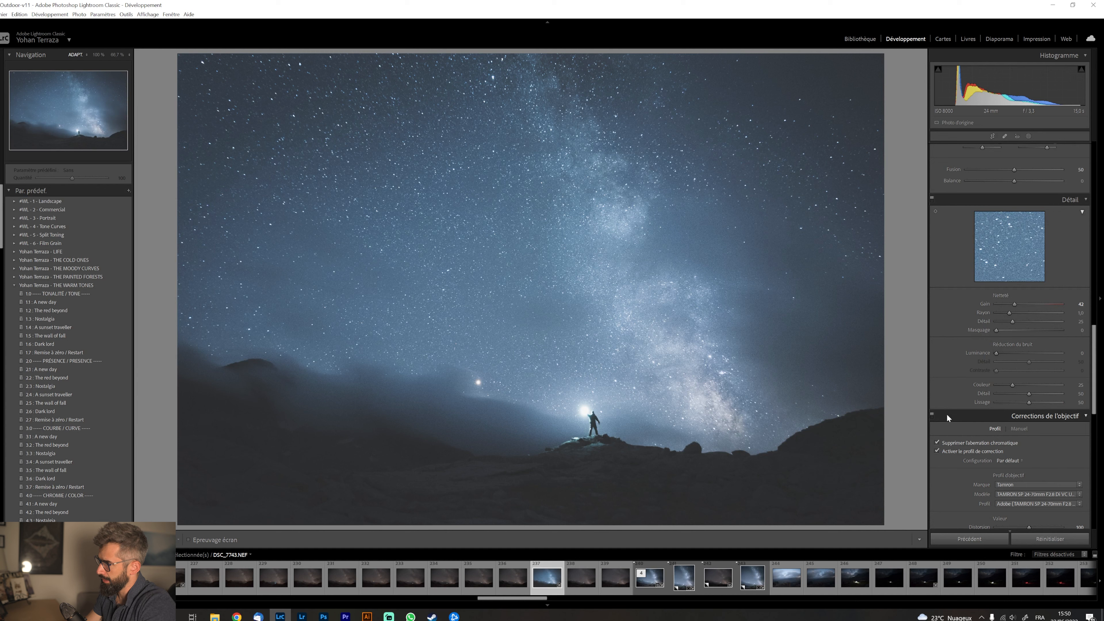
pyautogui.click(667, 365)
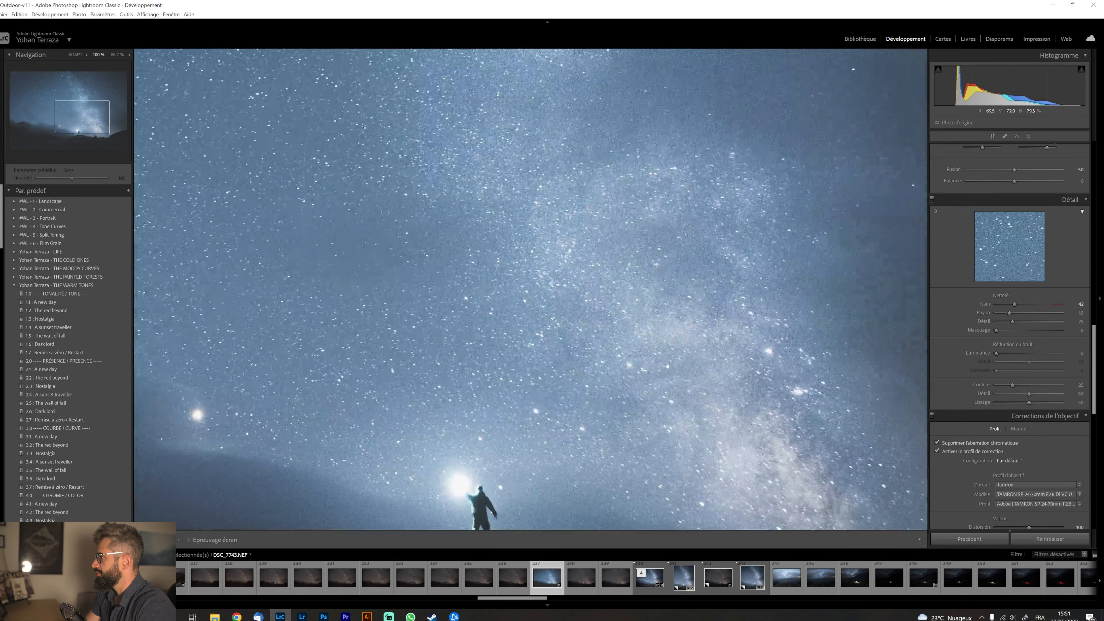
pyautogui.moveTo(590, 368); pyautogui.dragTo(621, 349)
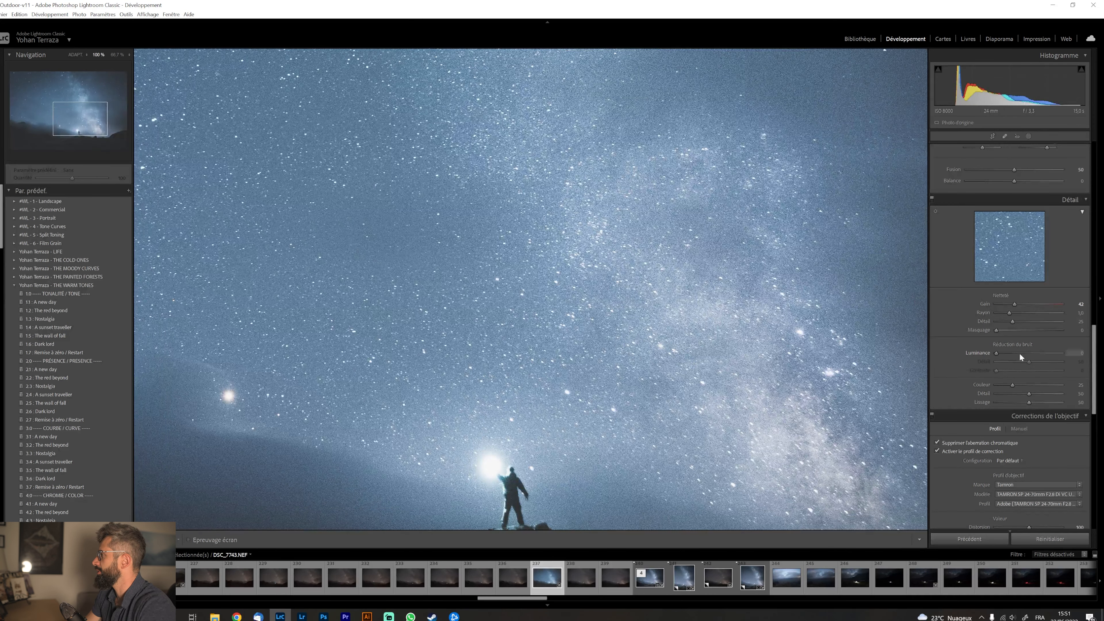
pyautogui.click(1051, 353)
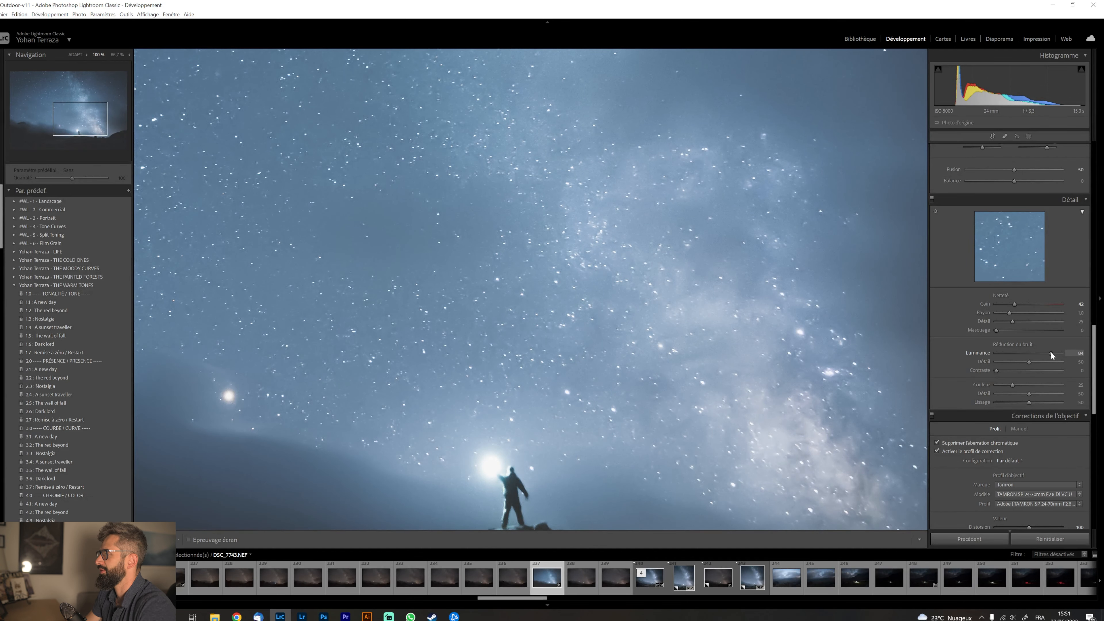
pyautogui.moveTo(1051, 352); pyautogui.dragTo(1009, 363)
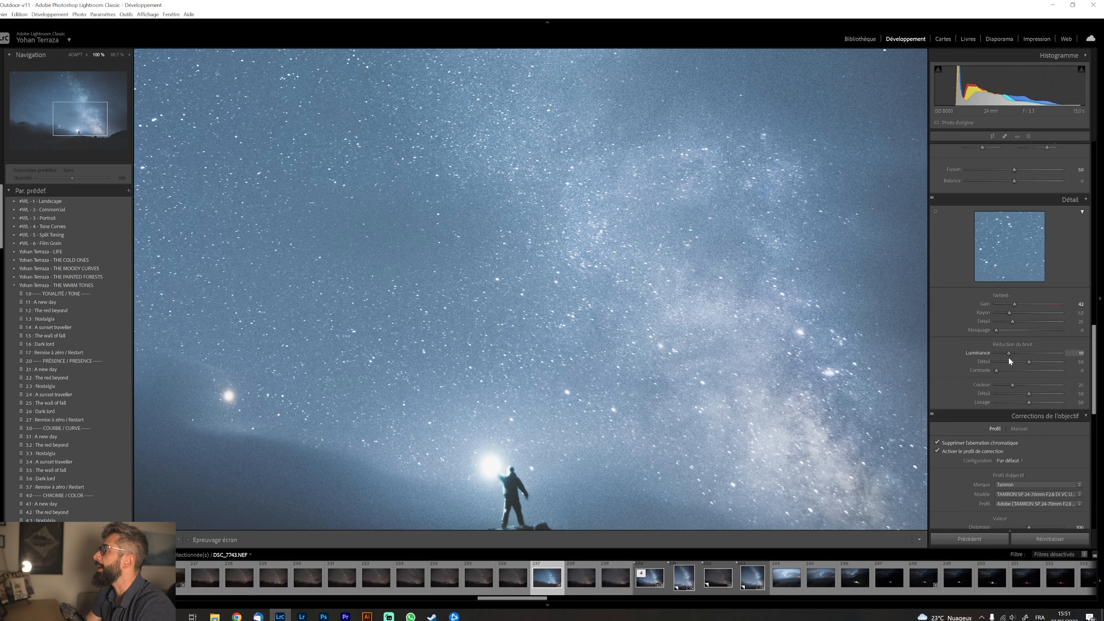
pyautogui.moveTo(1010, 359); pyautogui.dragTo(1012, 355)
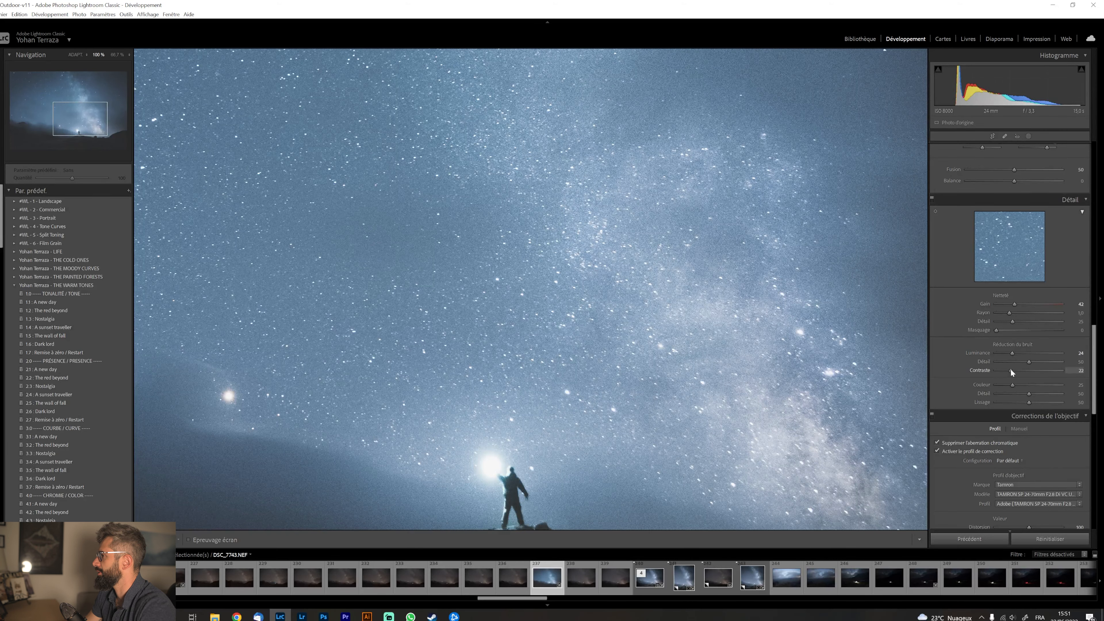
pyautogui.click(615, 361)
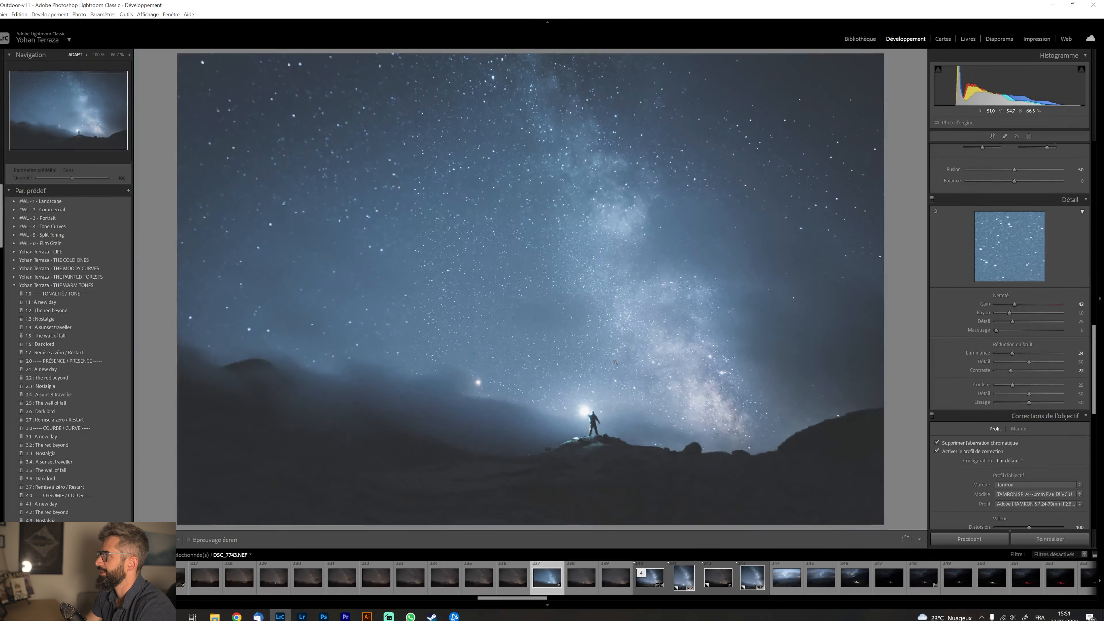
# Paint a new brush mask over the rock beneath the figure and the glow of the lamp, with auto masking off for the glow.
pyautogui.scroll(-10, 970, 422)
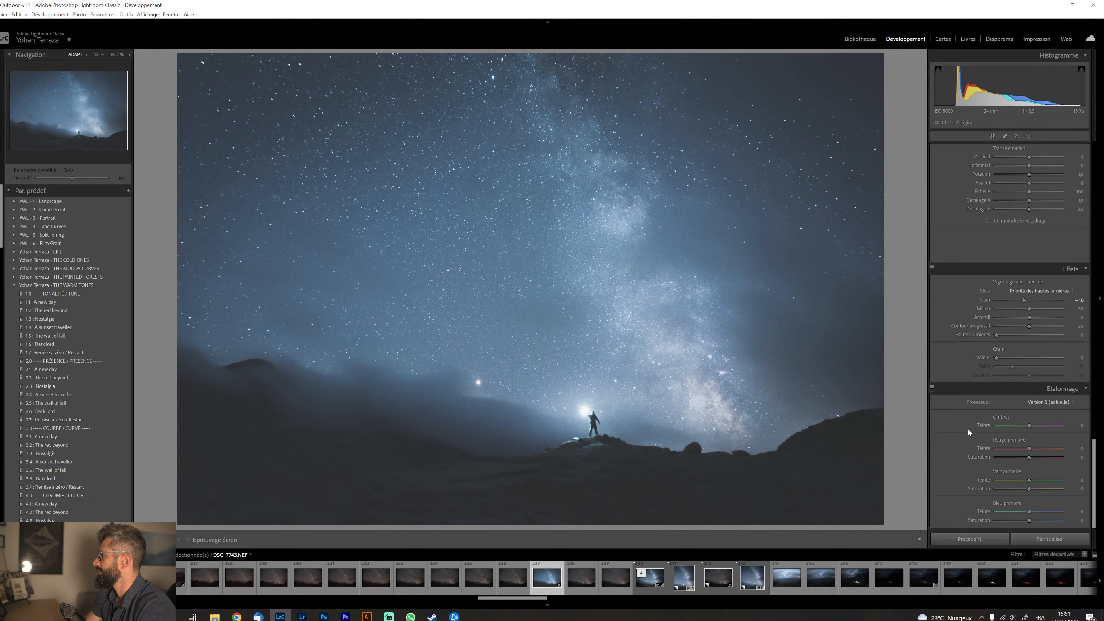
pyautogui.scroll(10, 1008, 520)
pyautogui.click(591, 441)
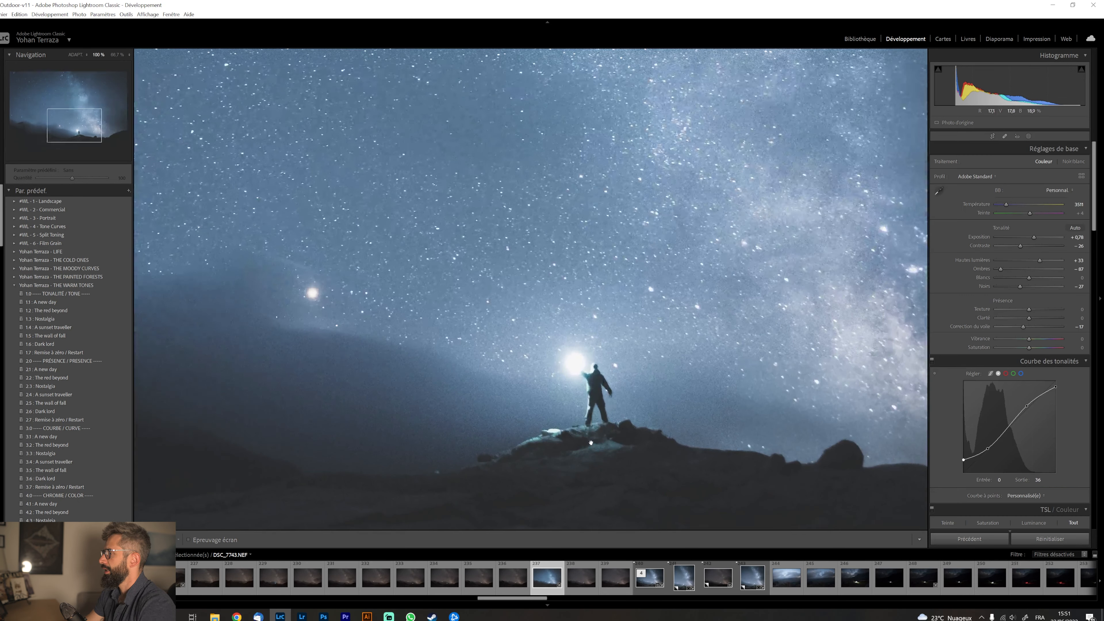
pyautogui.hotkey('shift', 'w')
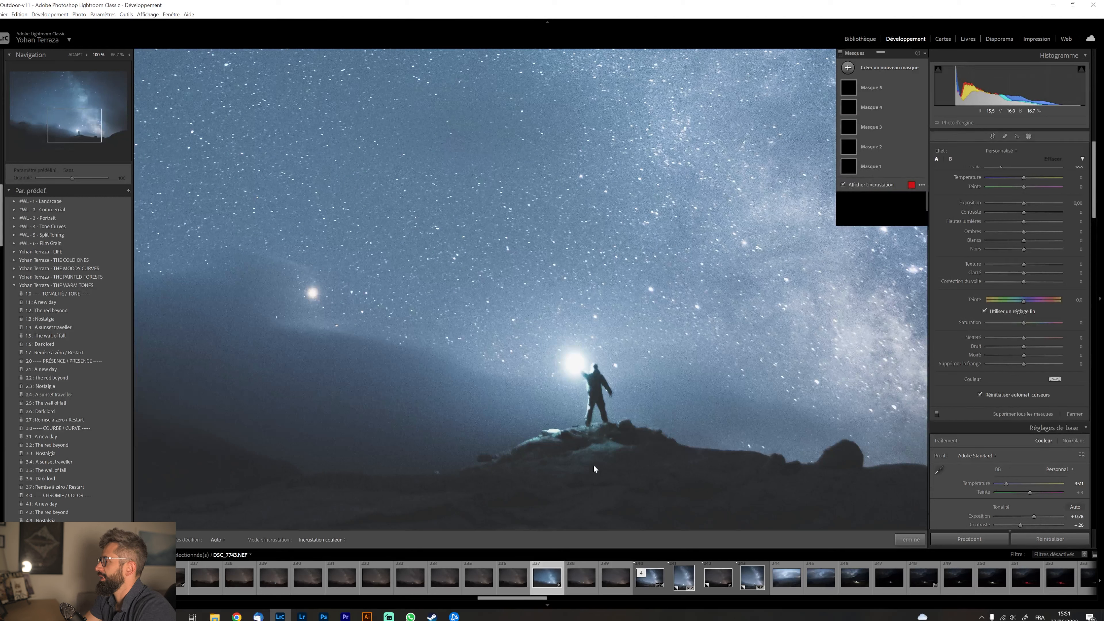
pyautogui.press('k')
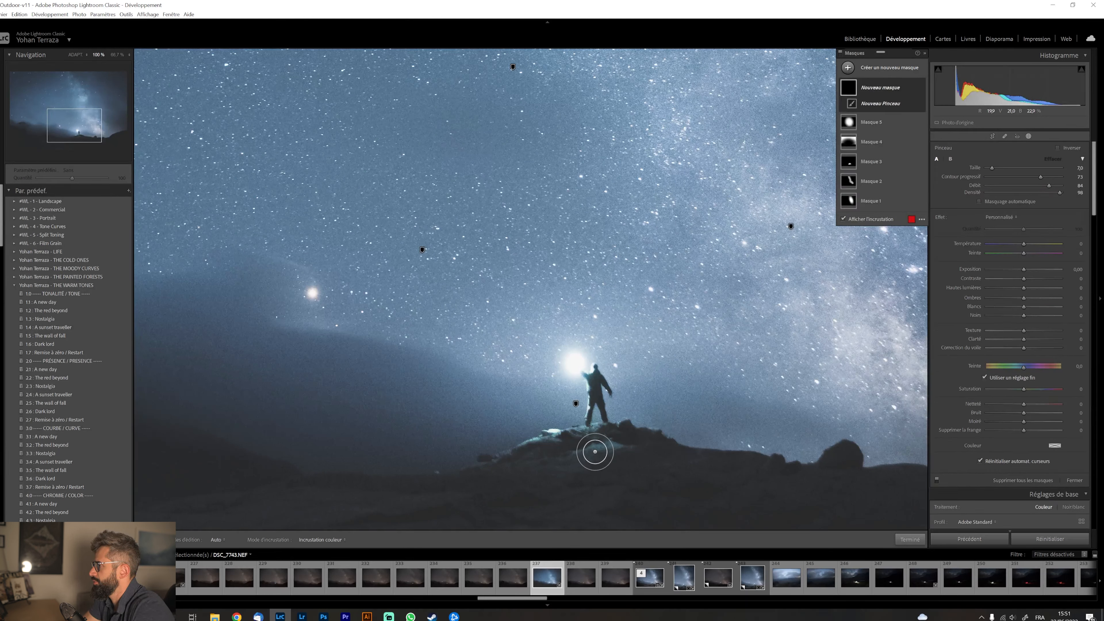
pyautogui.moveTo(606, 438)
pyautogui.mouseDown()
pyautogui.moveTo(528, 454)
pyautogui.moveTo(550, 443)
pyautogui.mouseUp()
pyautogui.click(1032, 203)
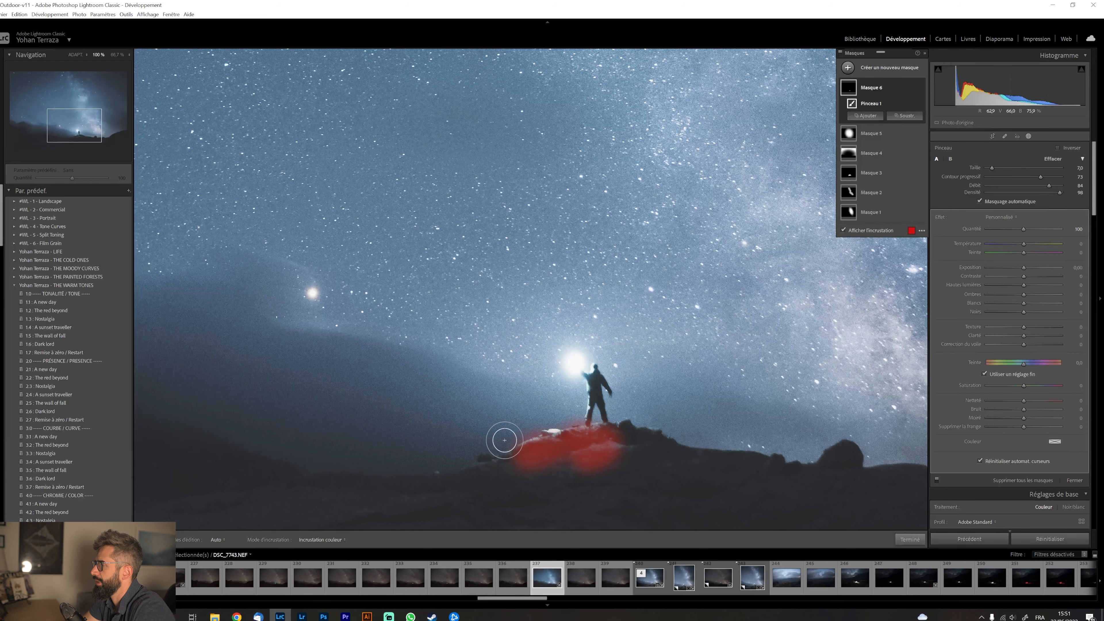
pyautogui.moveTo(554, 441)
pyautogui.mouseDown()
pyautogui.moveTo(521, 456)
pyautogui.moveTo(601, 440)
pyautogui.moveTo(570, 444)
pyautogui.mouseUp()
pyautogui.moveTo(551, 462); pyautogui.dragTo(560, 462)
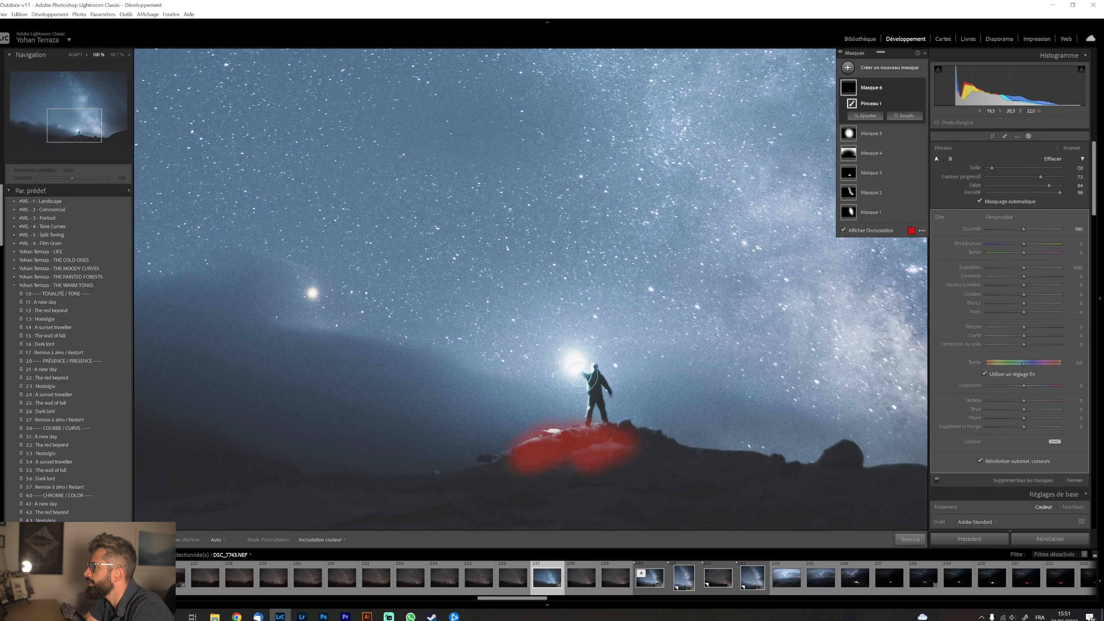
pyautogui.moveTo(575, 364); pyautogui.dragTo(573, 371)
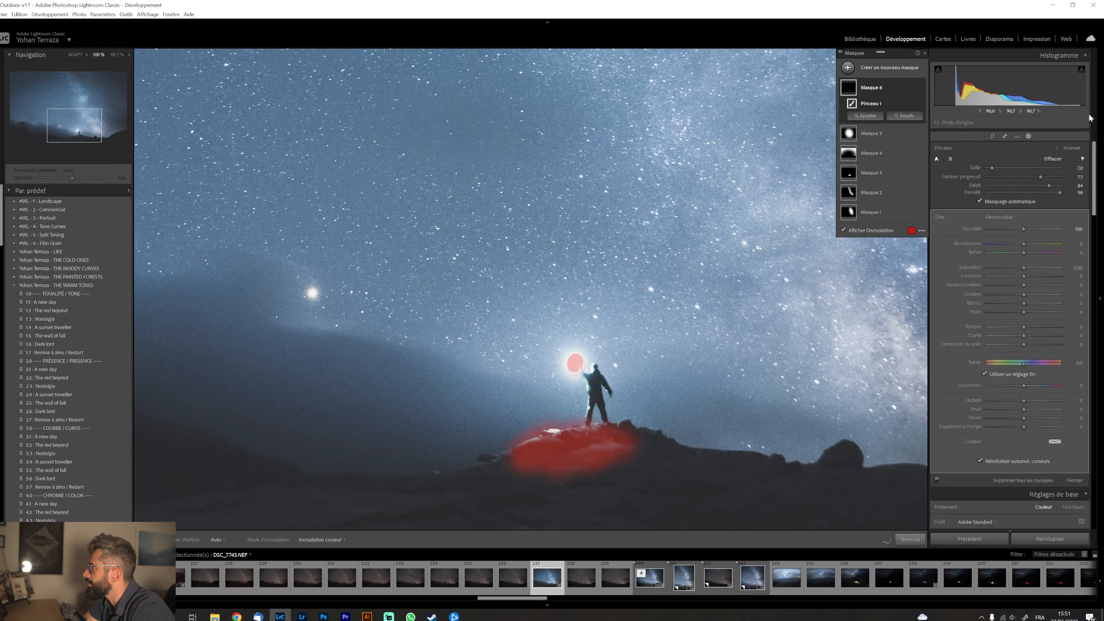
pyautogui.click(980, 202)
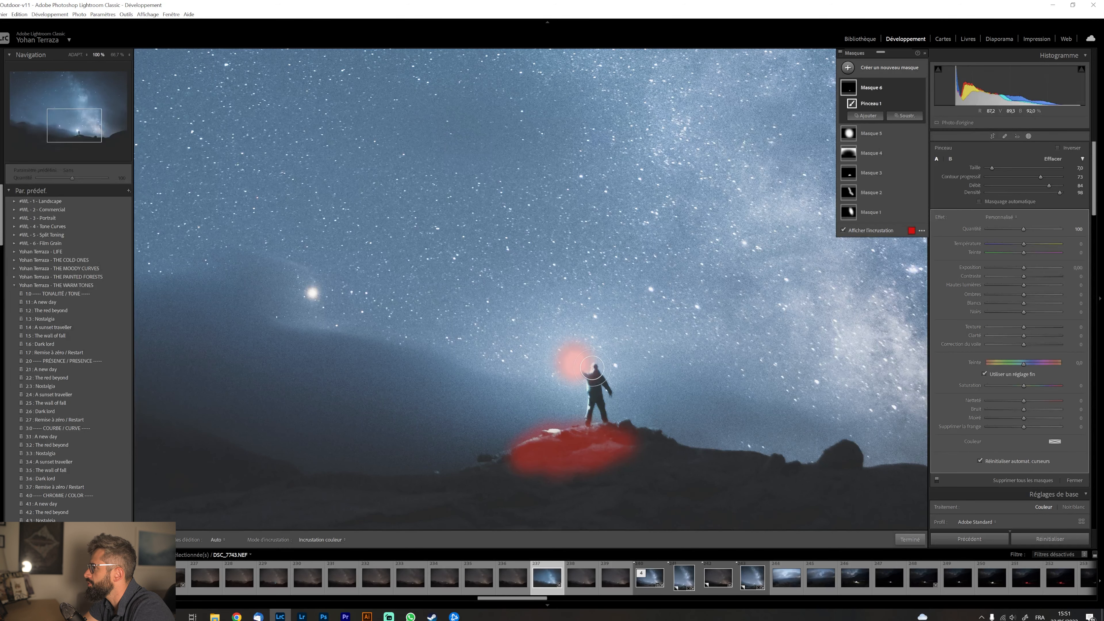
# Reset the new mask's temperature and shift its hue to 172.6 to warm the light on the rock and lamp.
pyautogui.click(1026, 244)
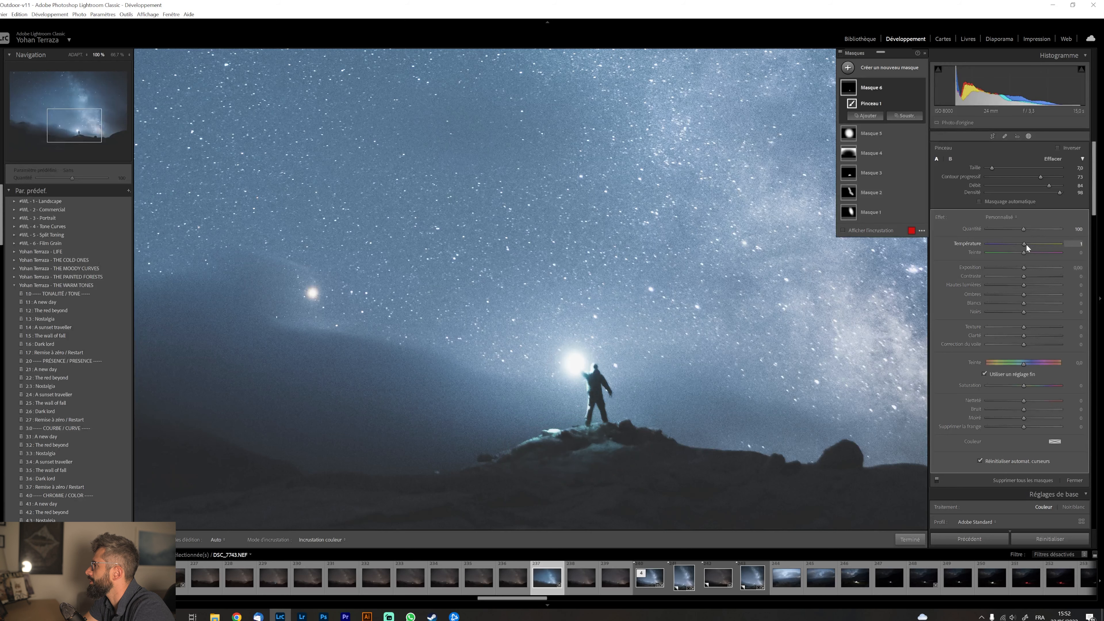
pyautogui.doubleClick(1035, 245)
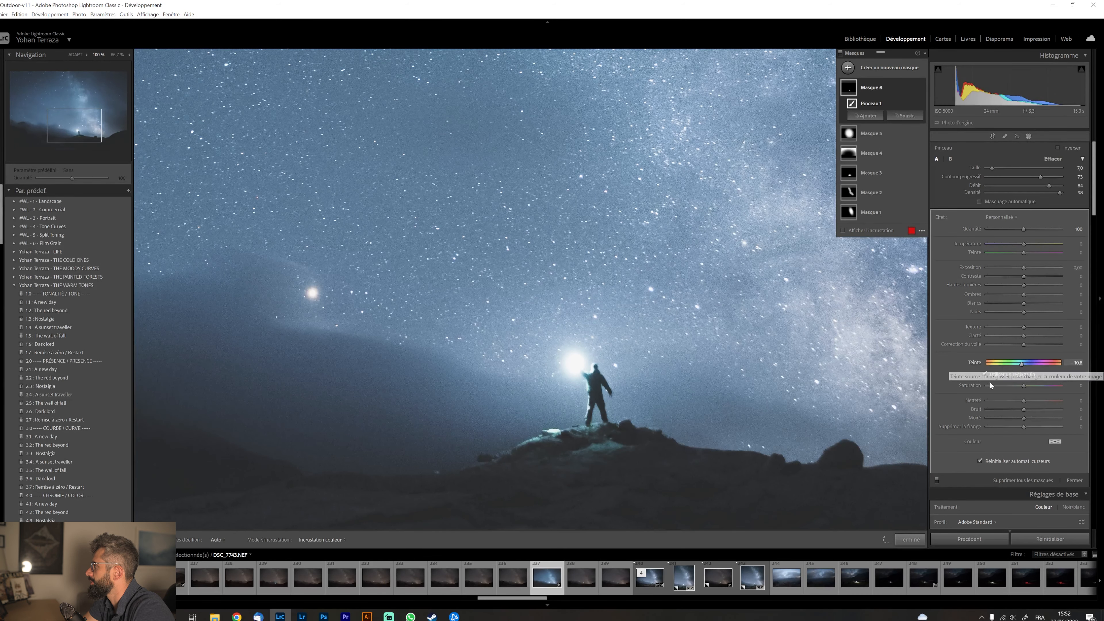
pyautogui.click(985, 375)
pyautogui.moveTo(1025, 364); pyautogui.dragTo(1059, 365)
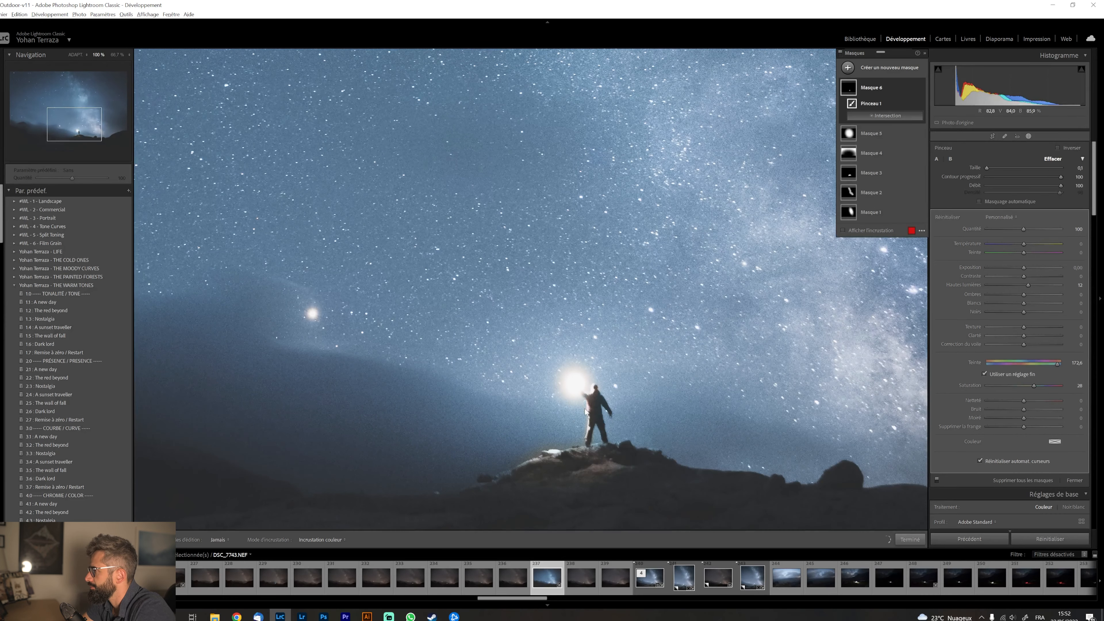
# Refine the brush mask with further strokes on the rock and around the figure's legs.
pyautogui.moveTo(574, 439); pyautogui.dragTo(520, 459)
pyautogui.moveTo(614, 463); pyautogui.dragTo(503, 477)
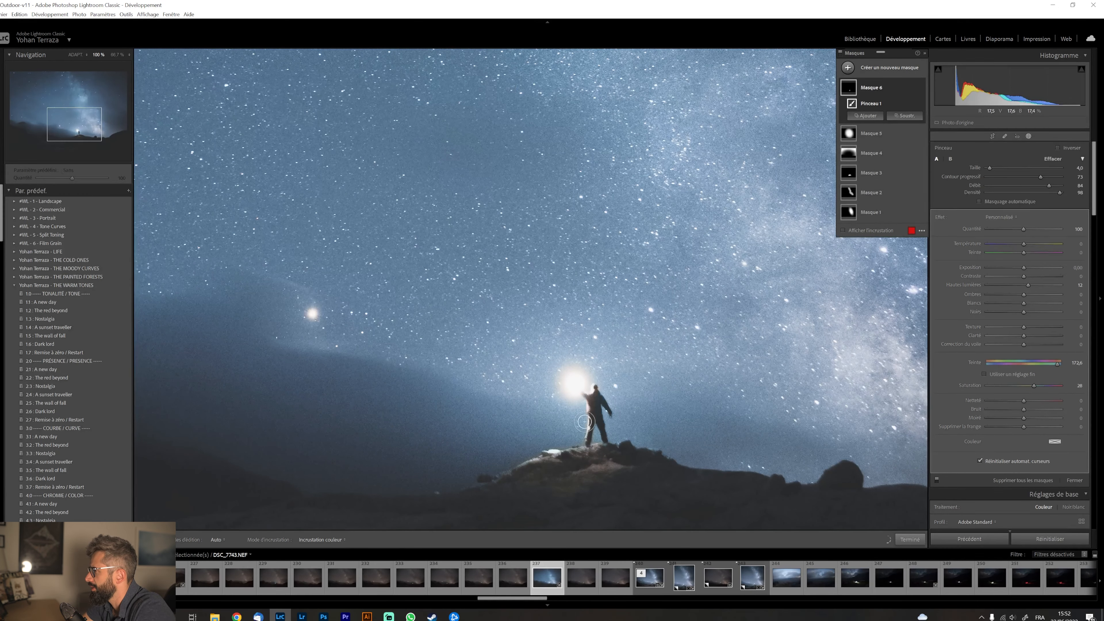
pyautogui.moveTo(579, 423); pyautogui.dragTo(597, 438)
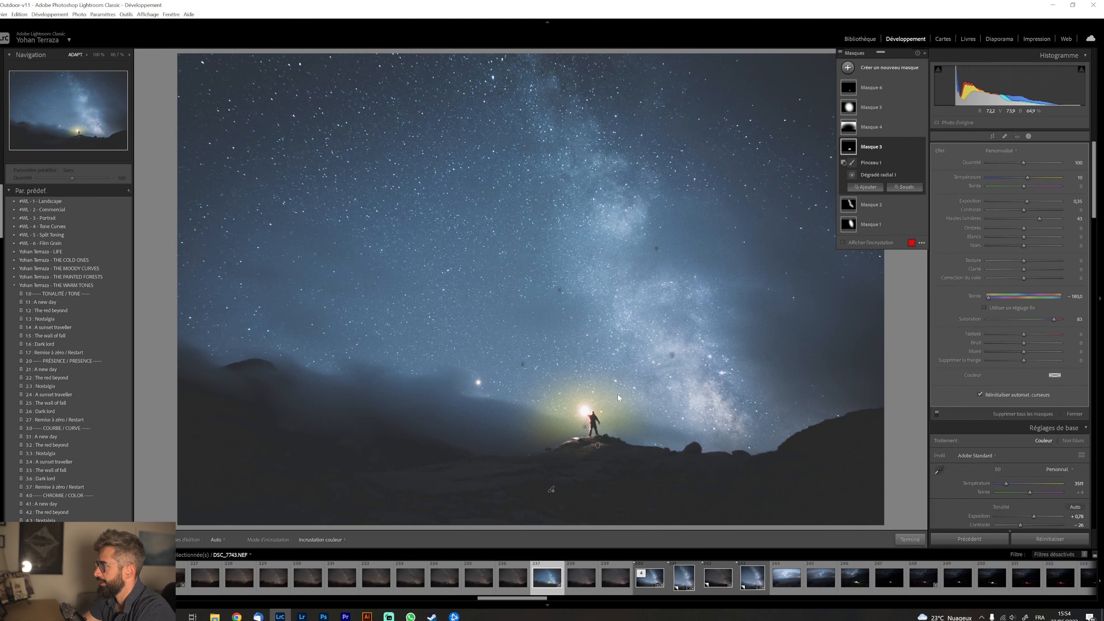
# Subtract brush strokes on both sides of the figure from Mask 3's yellow glow, using size 15, flow 45 and density 51.
pyautogui.click(905, 186)
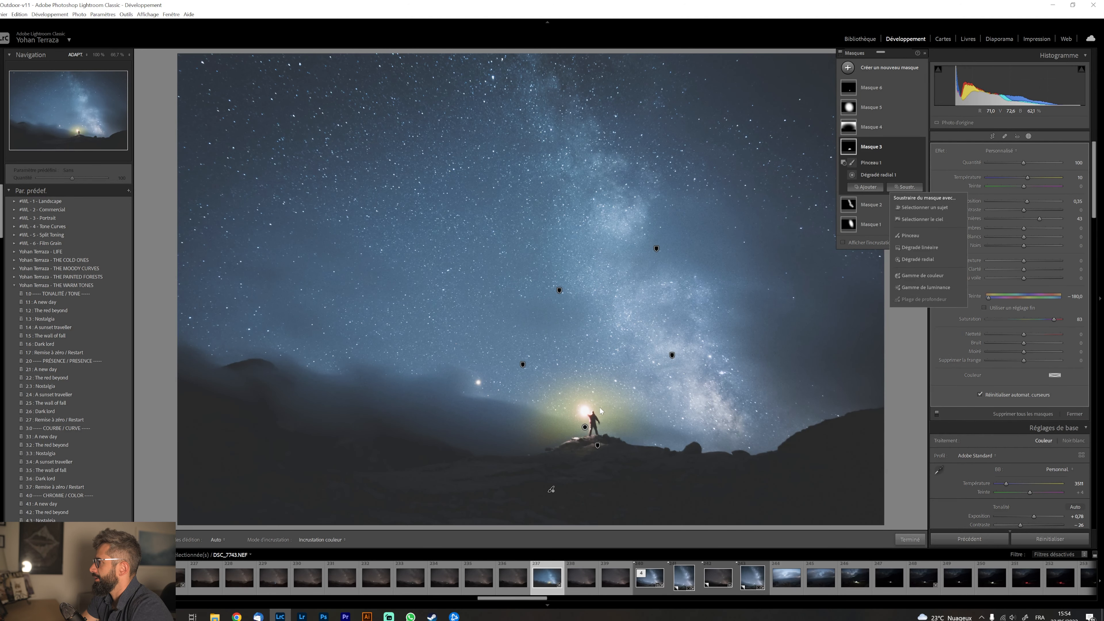
pyautogui.click(910, 235)
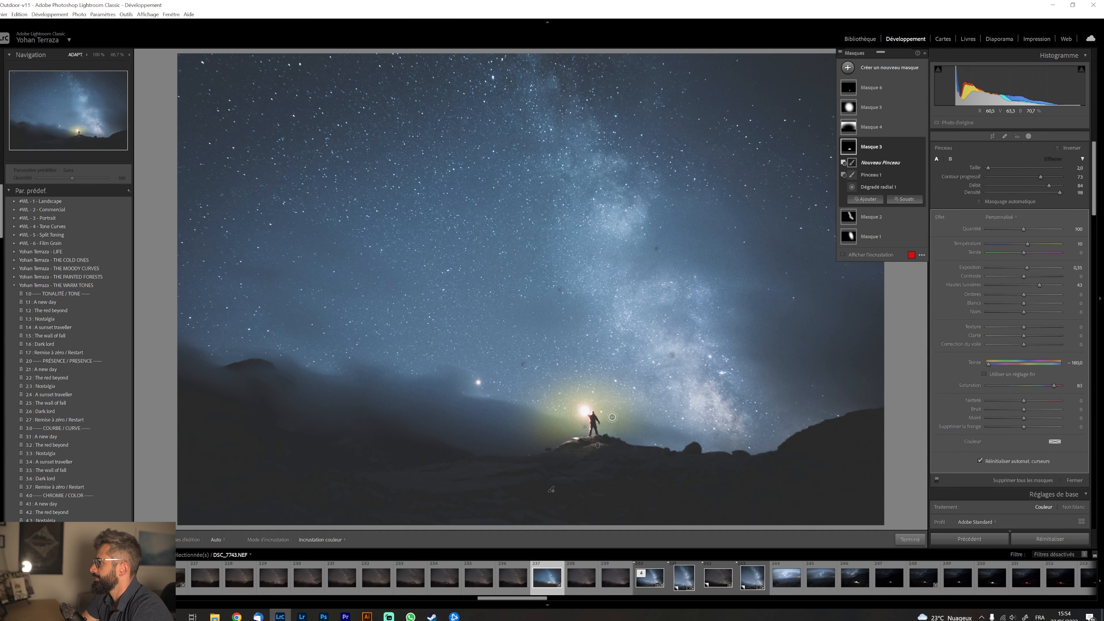
pyautogui.scroll(5, 631, 402)
pyautogui.moveTo(1060, 193); pyautogui.dragTo(1025, 189)
pyautogui.click(1020, 186)
pyautogui.scroll(1, 529, 429)
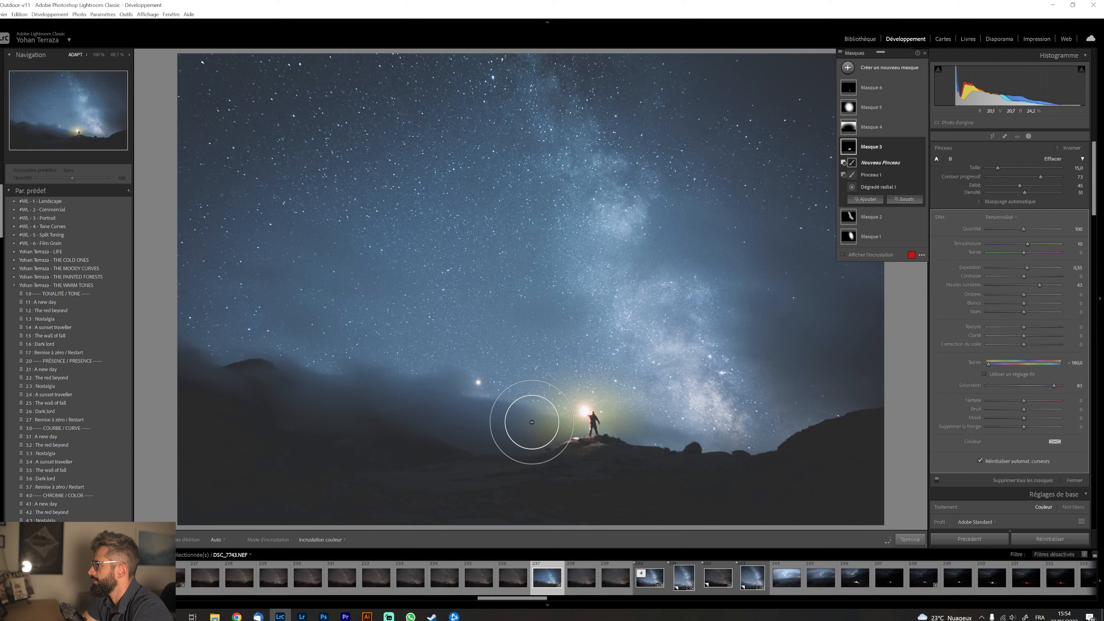
pyautogui.moveTo(532, 425); pyautogui.dragTo(524, 431)
pyautogui.moveTo(524, 432)
pyautogui.mouseDown()
pyautogui.moveTo(521, 423)
pyautogui.moveTo(527, 432)
pyautogui.mouseUp()
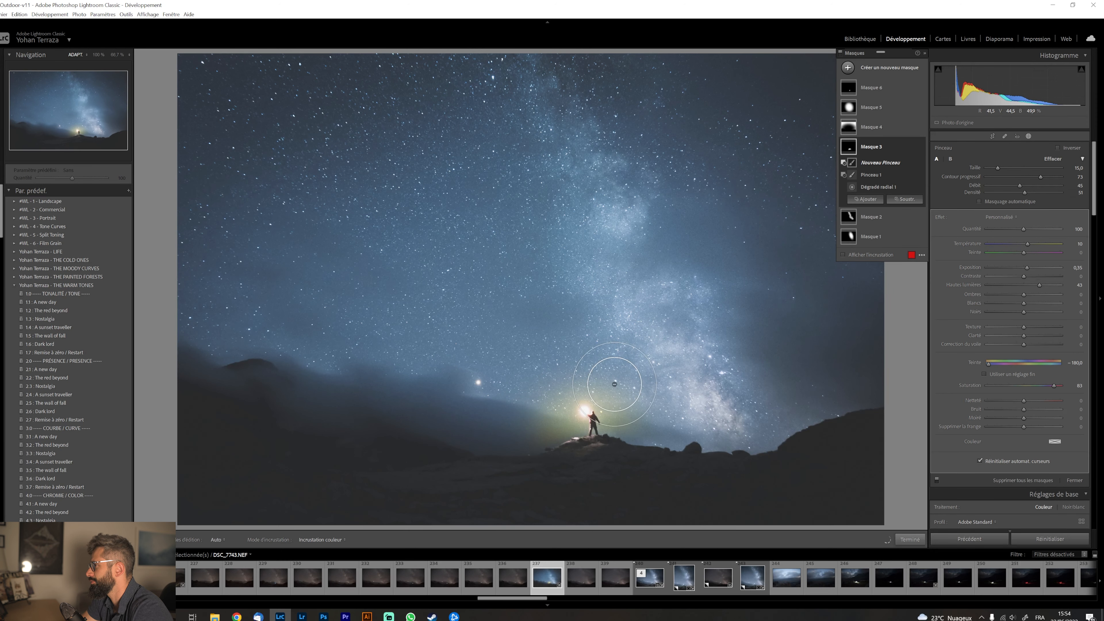
pyautogui.moveTo(646, 398); pyautogui.dragTo(658, 445)
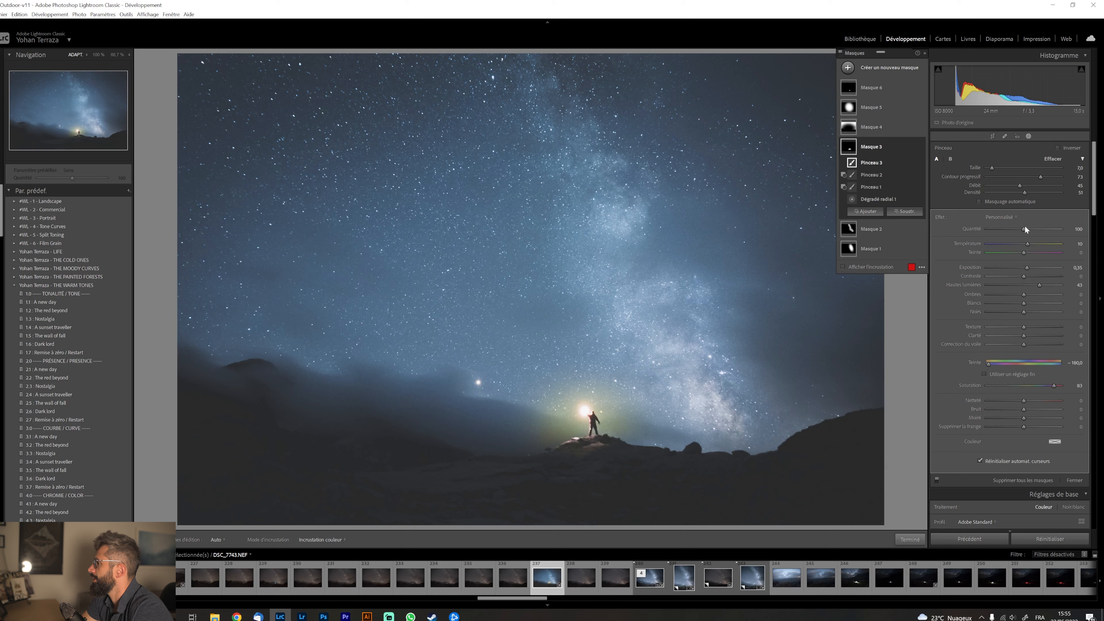
# Tone down Mask 3's glow with amount 78 and saturation -7, set its whites to 17 and raise its highlights.
pyautogui.moveTo(1026, 227); pyautogui.dragTo(1015, 229)
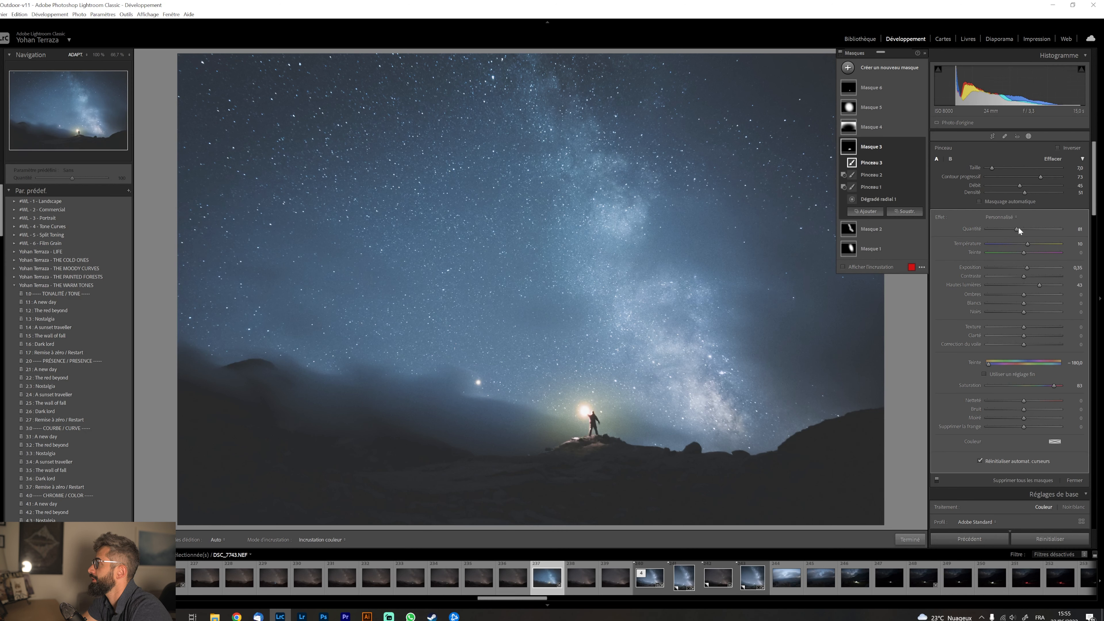
pyautogui.moveTo(1024, 230)
pyautogui.mouseDown()
pyautogui.moveTo(1074, 234)
pyautogui.moveTo(1019, 231)
pyautogui.mouseUp()
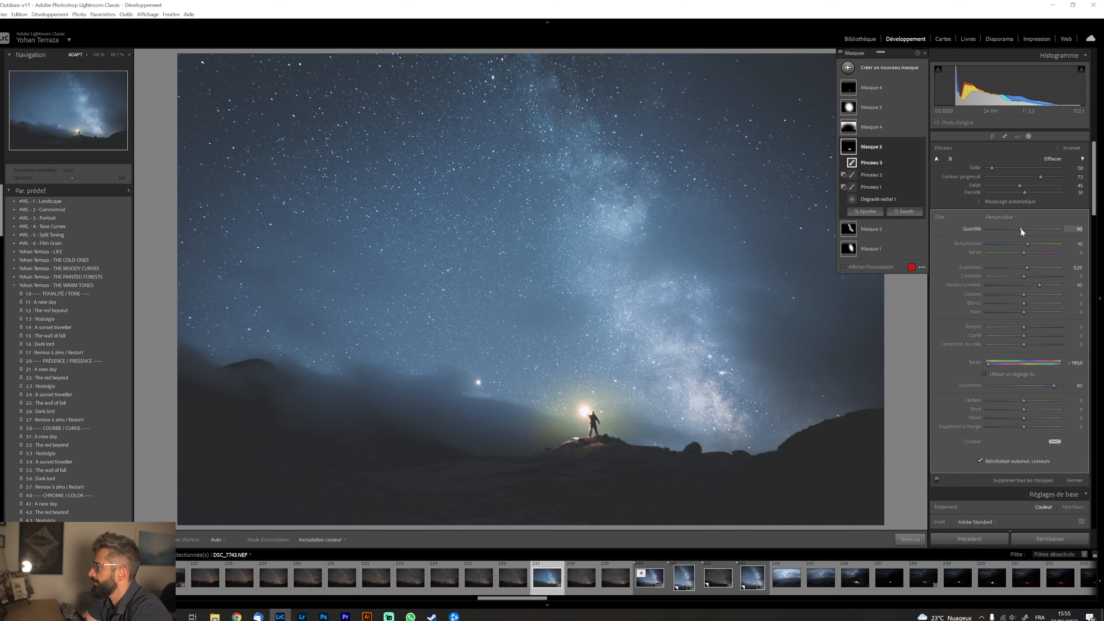
pyautogui.moveTo(1020, 229); pyautogui.dragTo(1022, 229)
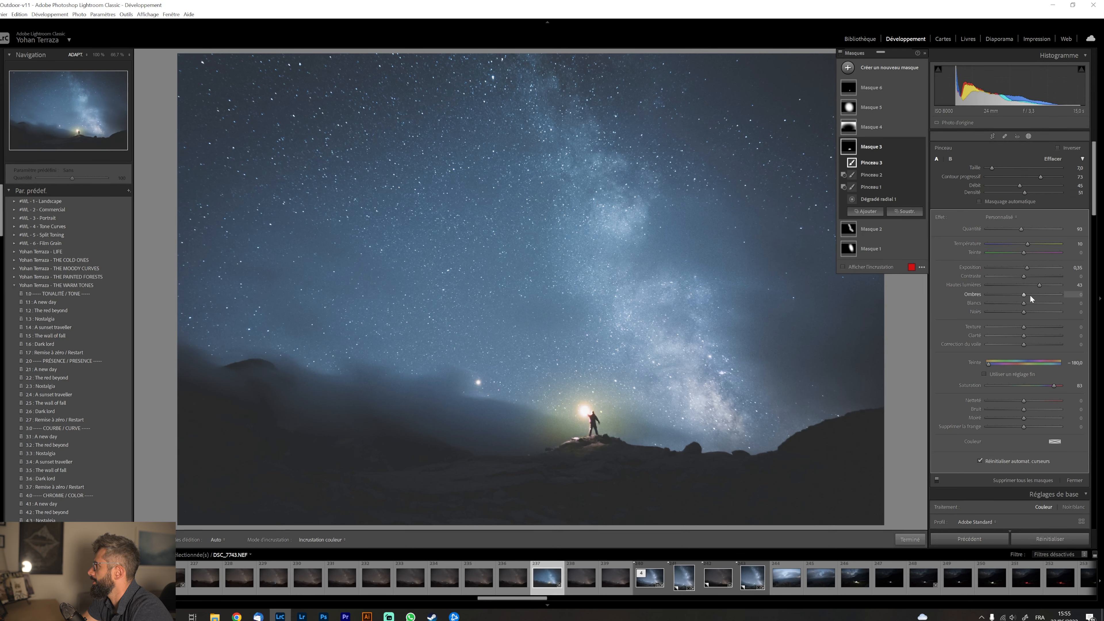
pyautogui.click(1030, 304)
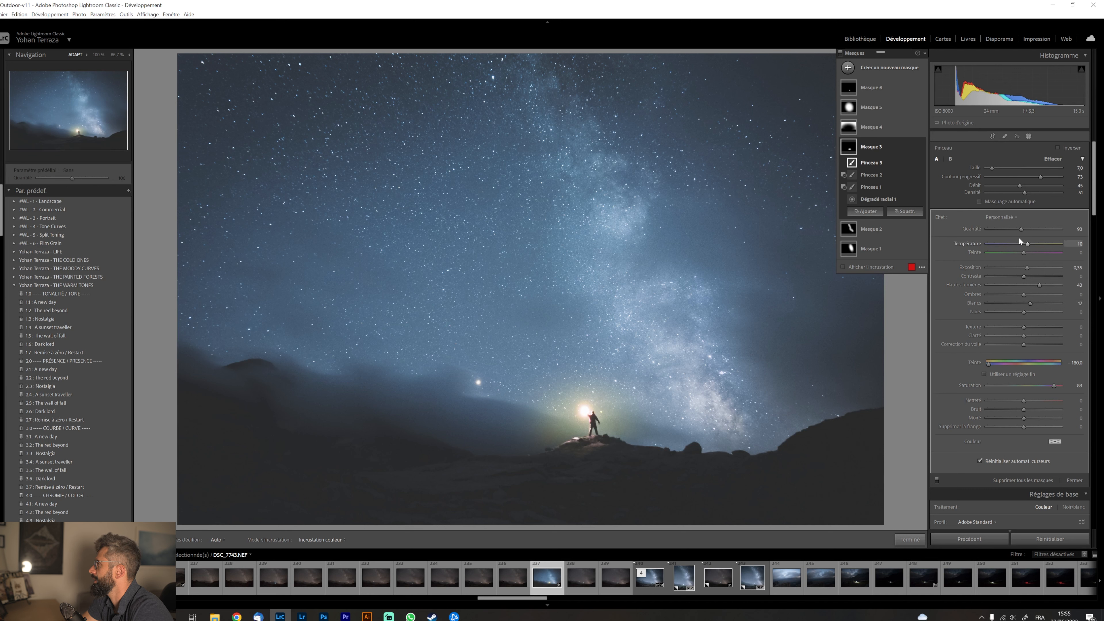
pyautogui.click(1013, 229)
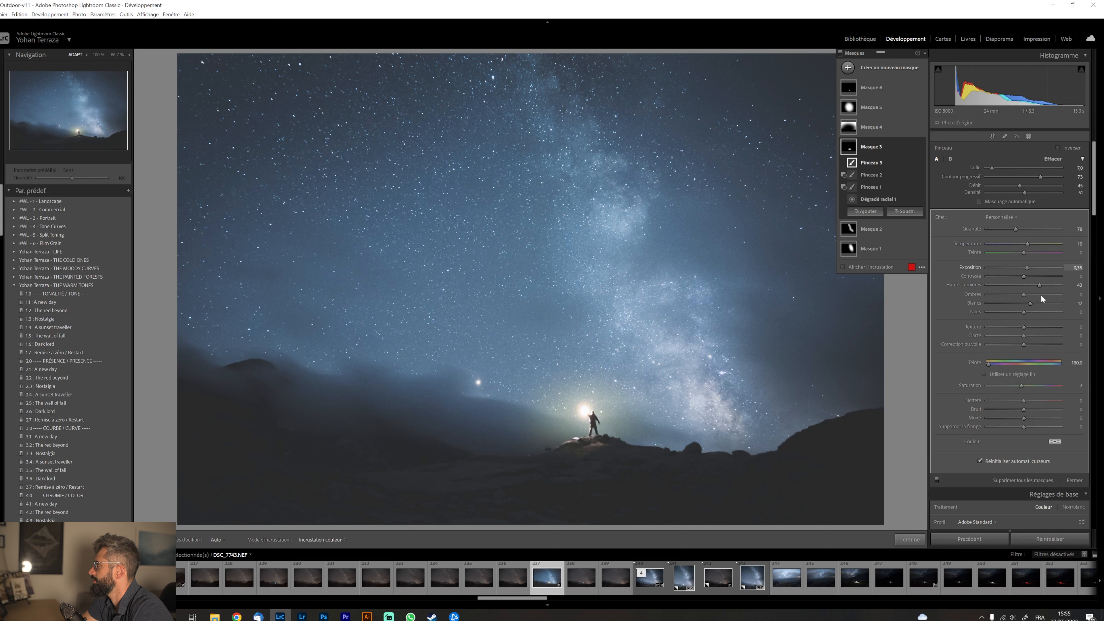
pyautogui.click(1050, 285)
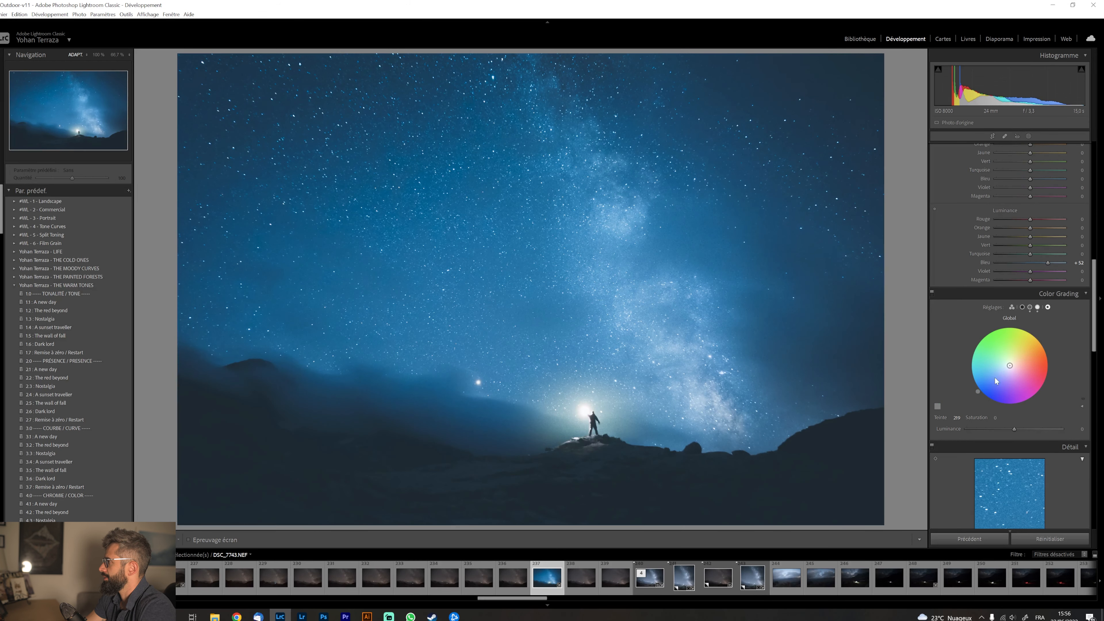
# Set the whole photo's basic clarity to +13.
pyautogui.scroll(10, 966, 313)
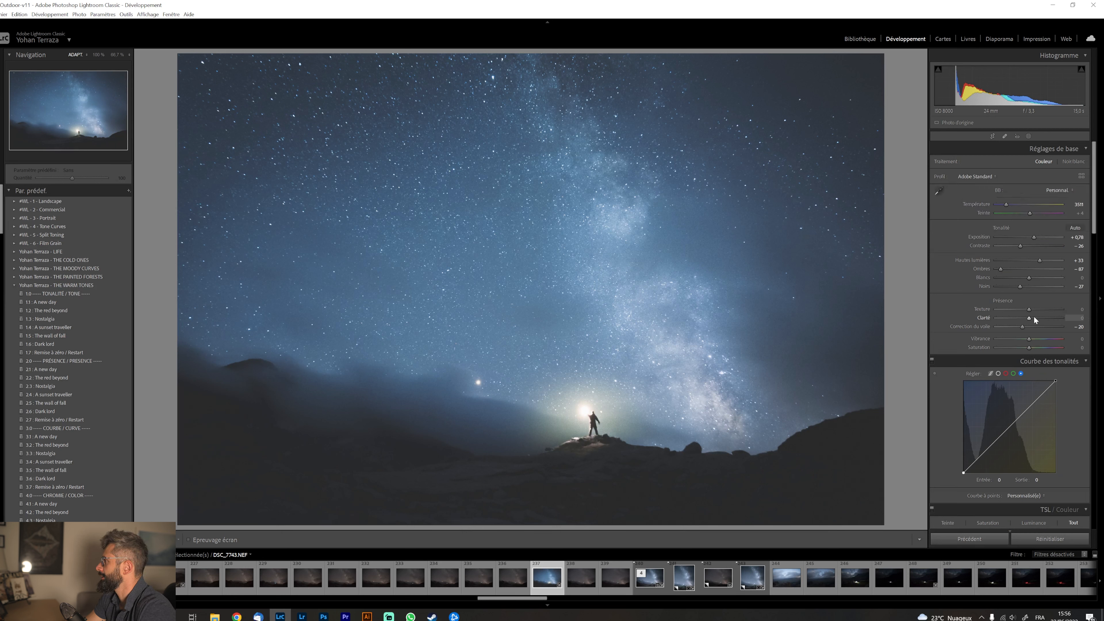
pyautogui.click(1033, 317)
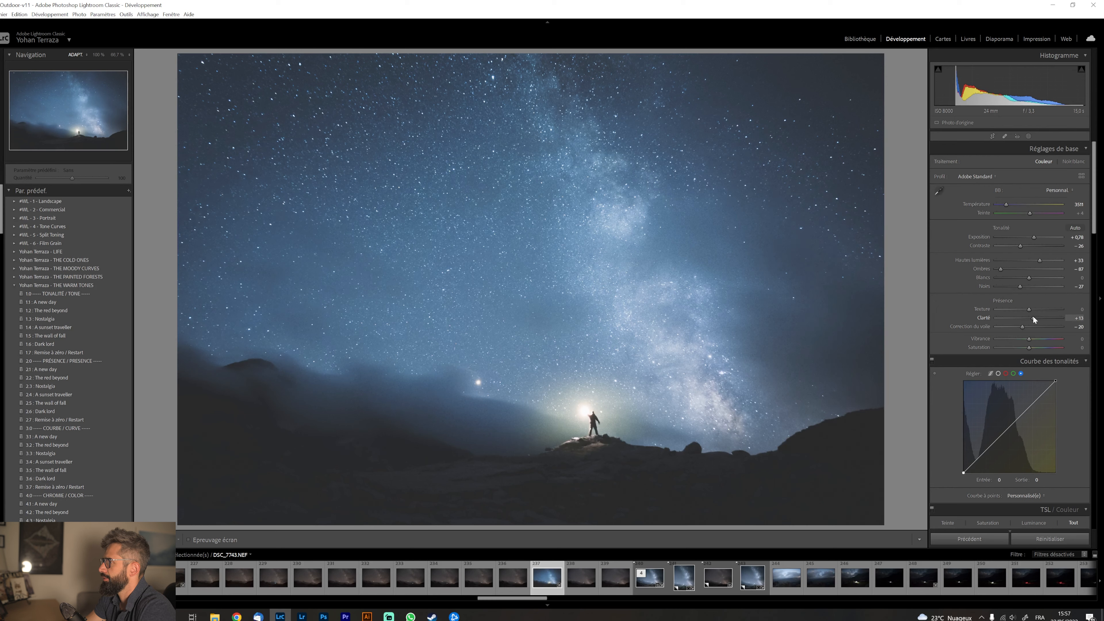
pyautogui.click(1033, 318)
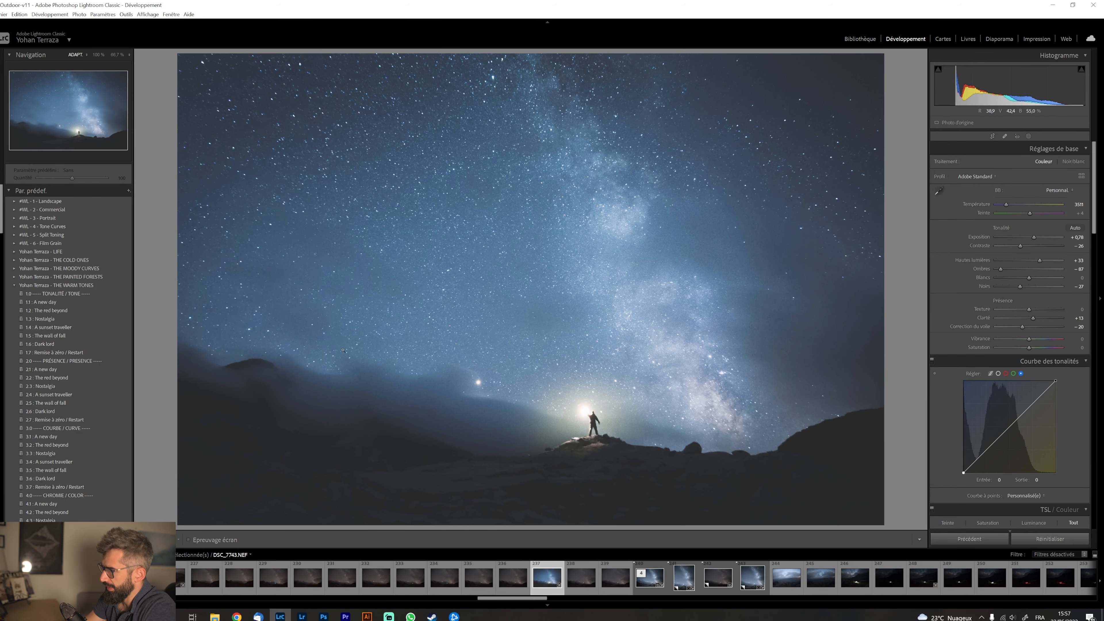
# Add a brush mask with exposure 0.35, flow 54 and density 61, painting over the sky and mist above the left horizon.
pyautogui.press('k')
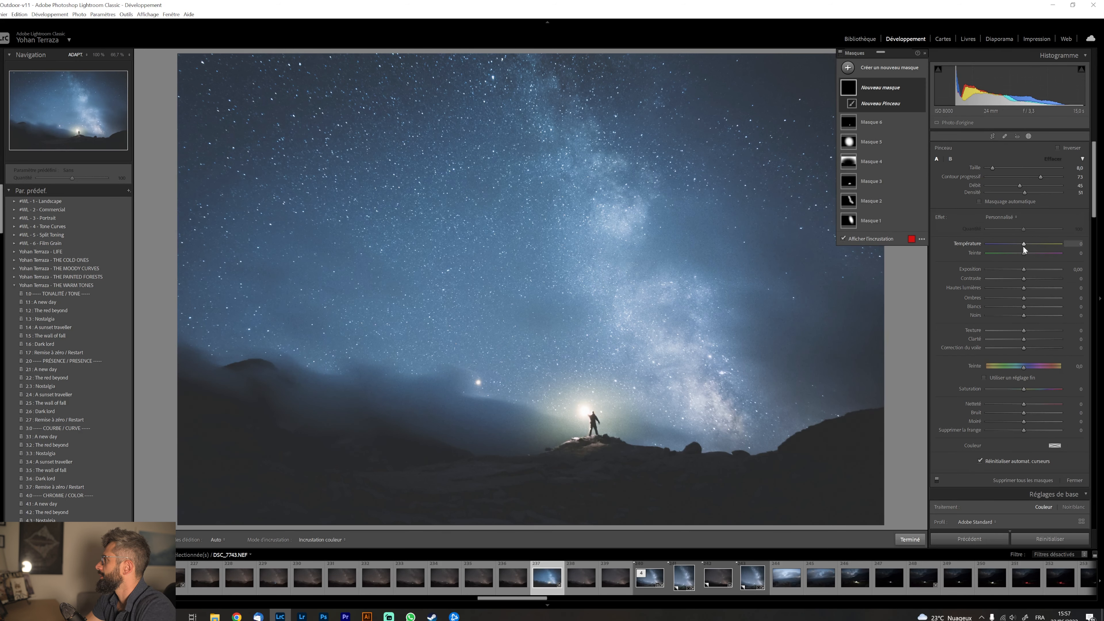
pyautogui.moveTo(1026, 270); pyautogui.dragTo(1028, 270)
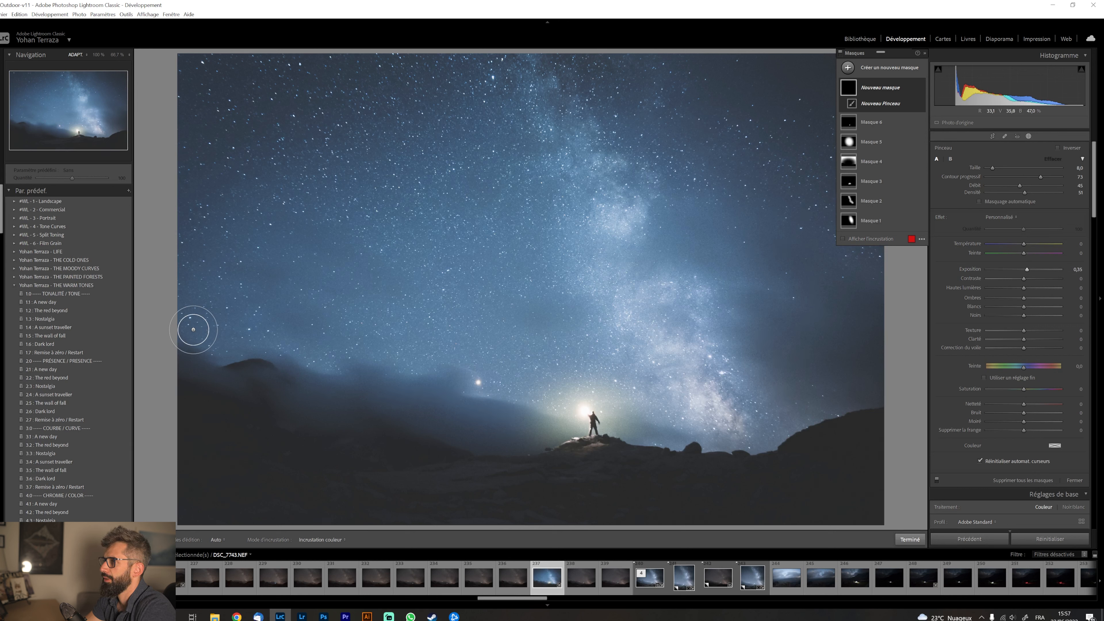
pyautogui.scroll(3, 195, 330)
pyautogui.scroll(2, 194, 329)
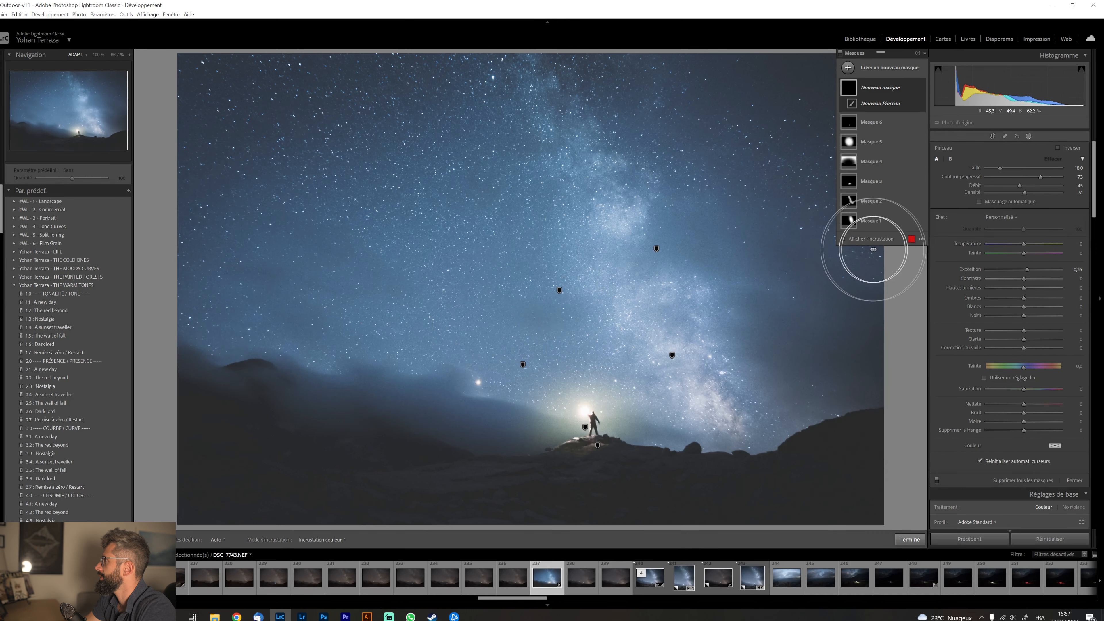
pyautogui.moveTo(1000, 168); pyautogui.dragTo(1048, 176)
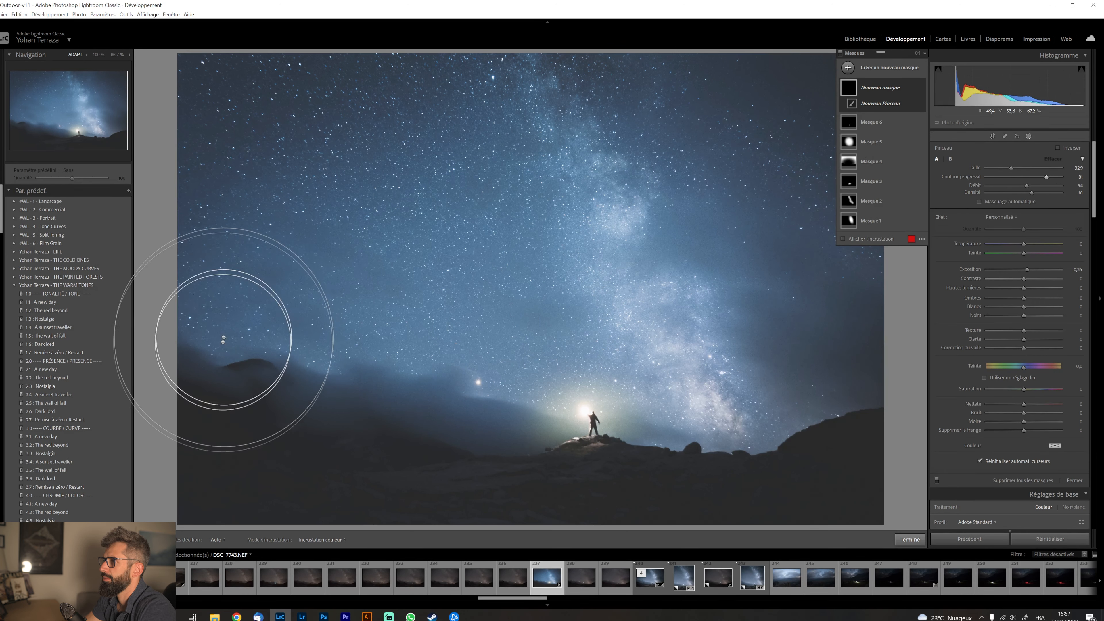
pyautogui.press('h')
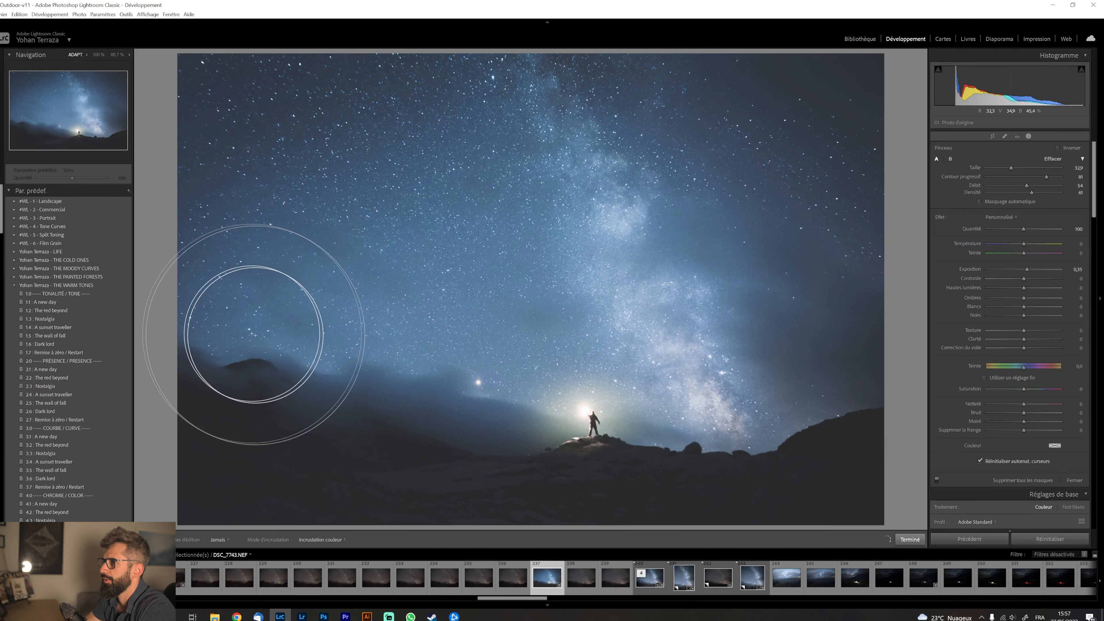
pyautogui.press('h')
pyautogui.press('k')
# Open the developed photo in Photoshop, duplicate its background layer and add a new empty layer above the copy.
pyautogui.rightClick(521, 221)
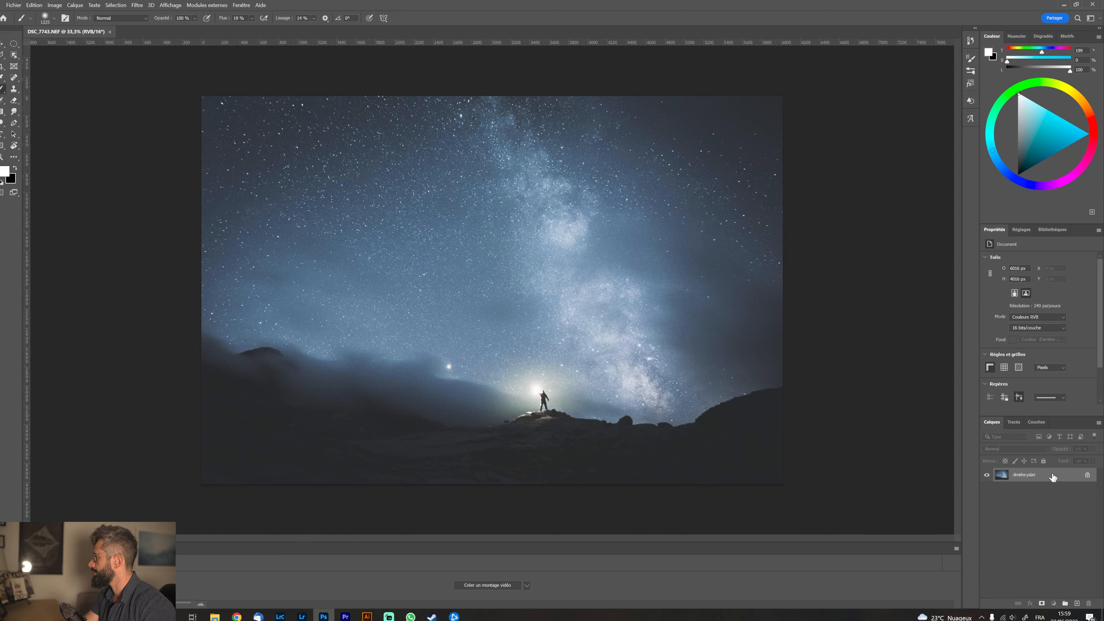
pyautogui.moveTo(1048, 478); pyautogui.dragTo(1078, 603)
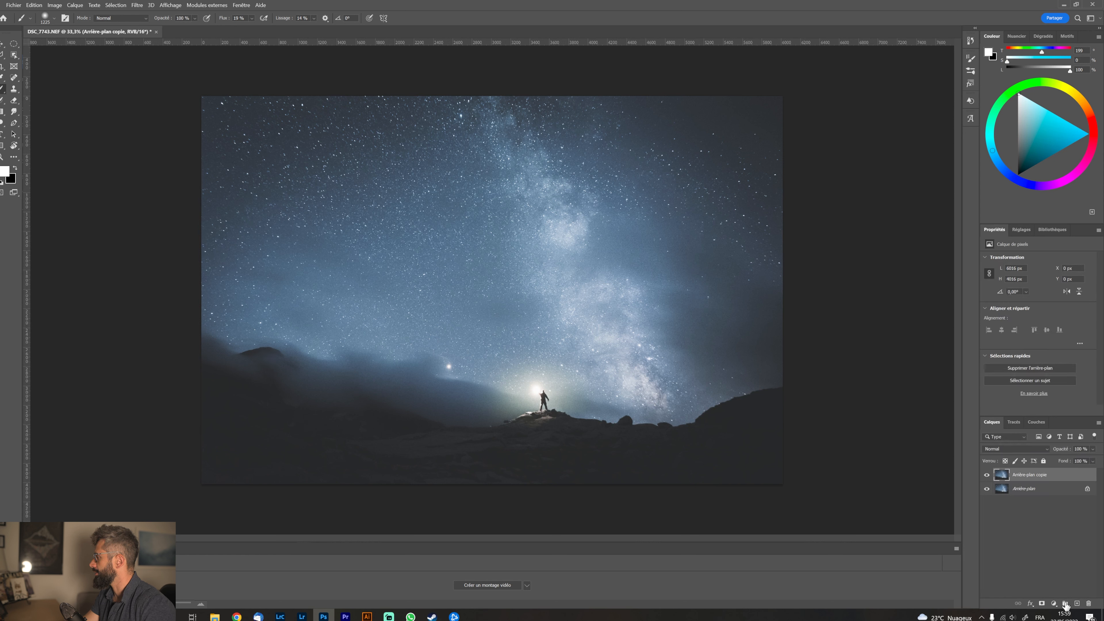
pyautogui.click(1077, 604)
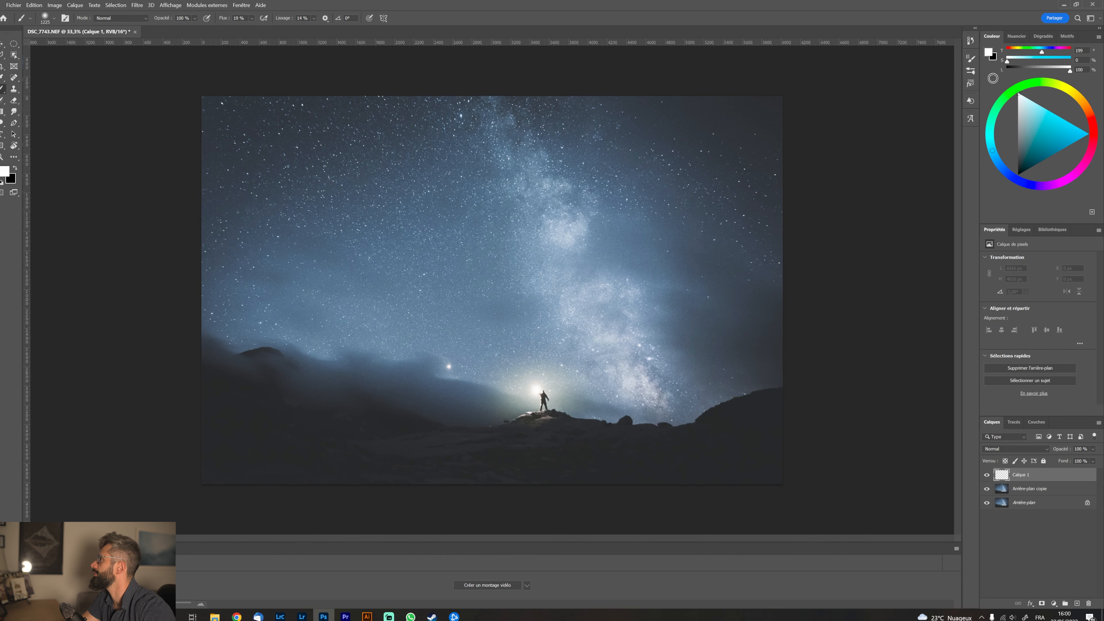
# Paint soft white mist around the figure and across the dark foreground on the new layer, using a reduced-opacity brush.
pyautogui.click(990, 53)
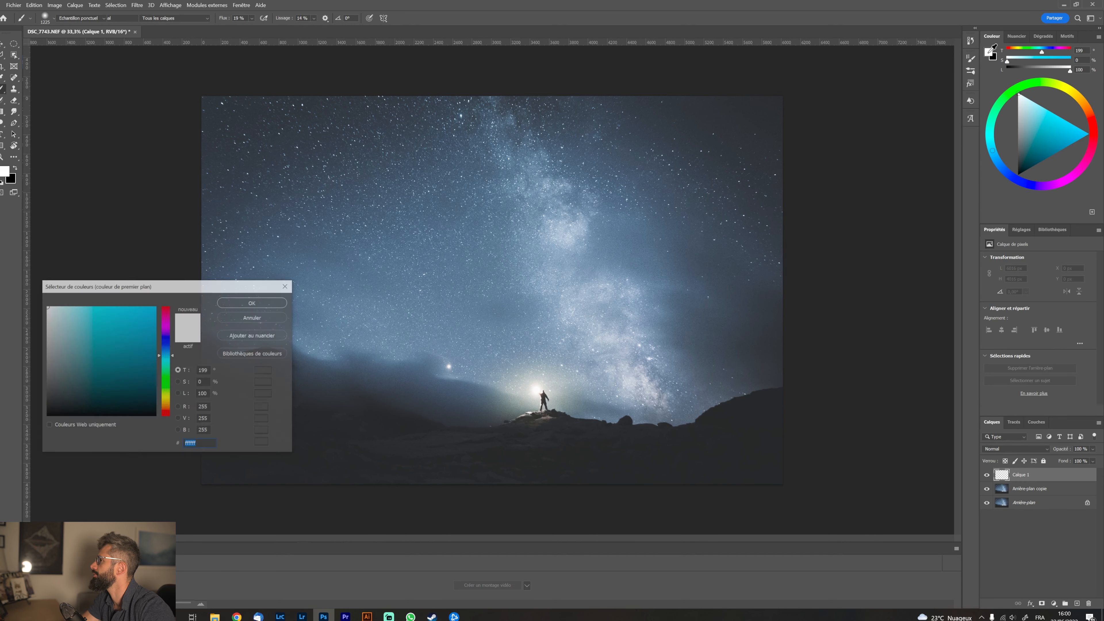
pyautogui.press('Return')
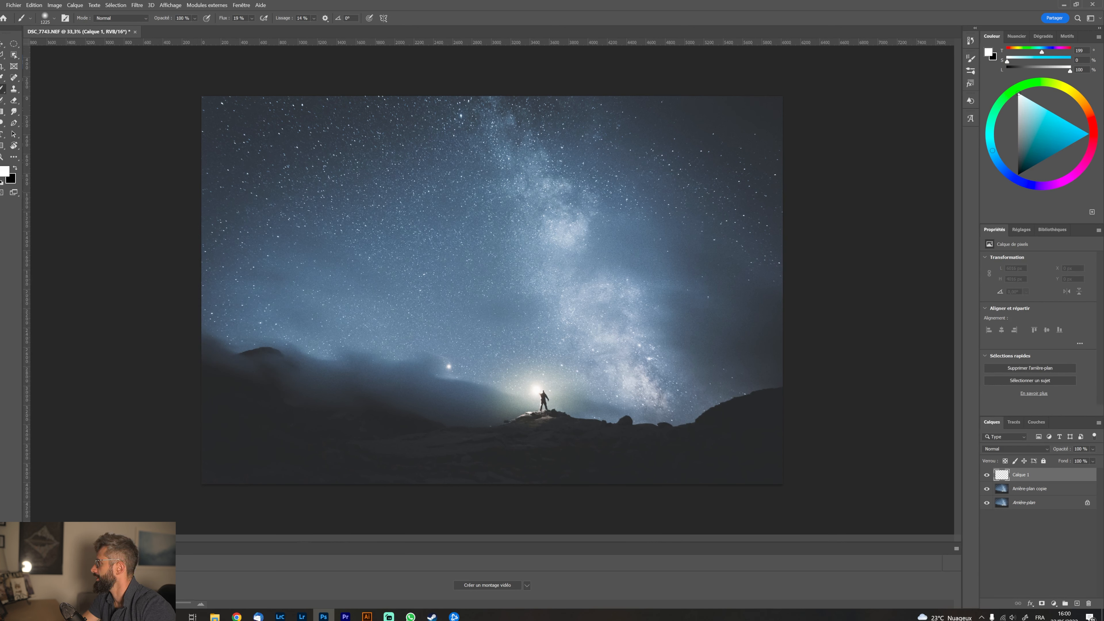
pyautogui.click(194, 18)
pyautogui.moveTo(186, 29); pyautogui.dragTo(187, 29)
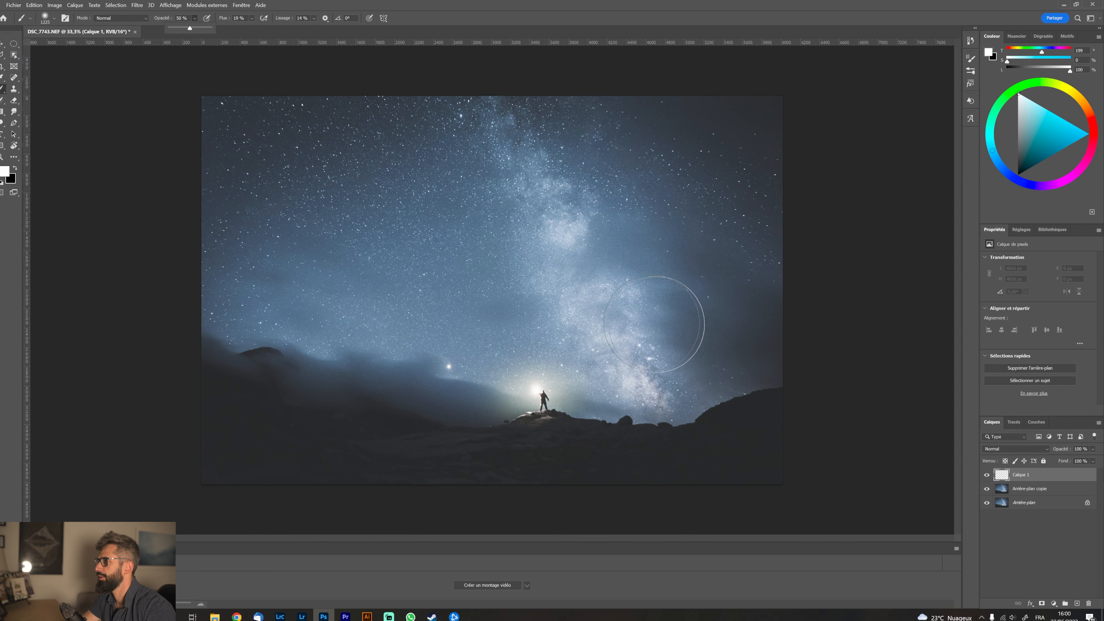
pyautogui.click(583, 406)
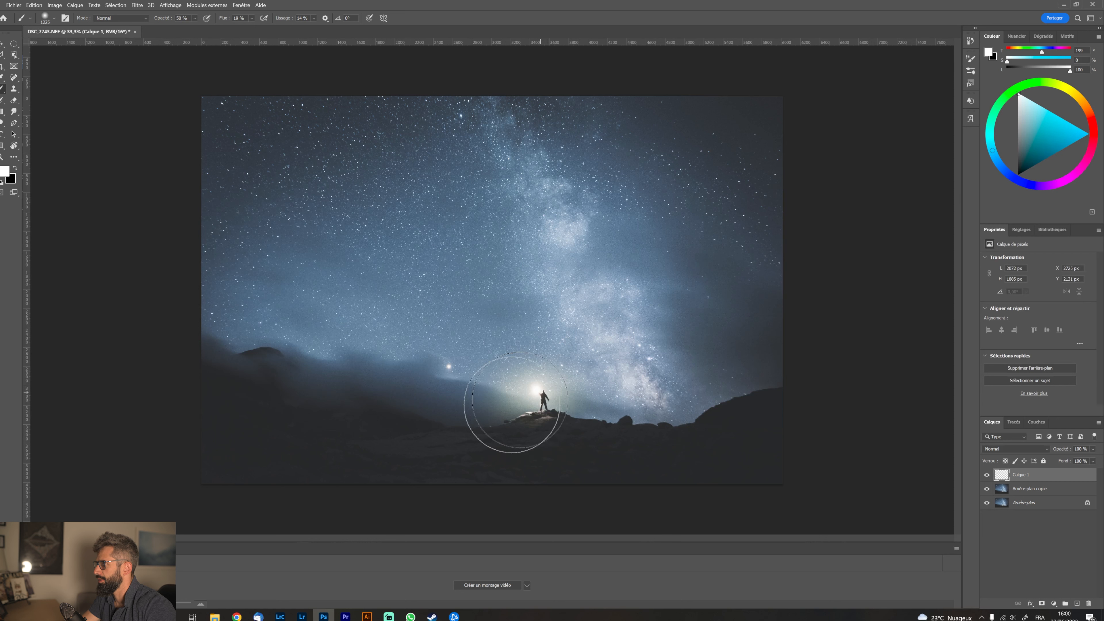
pyautogui.moveTo(518, 400)
pyautogui.mouseDown()
pyautogui.moveTo(473, 429)
pyautogui.moveTo(418, 436)
pyautogui.moveTo(554, 395)
pyautogui.moveTo(599, 396)
pyautogui.moveTo(574, 407)
pyautogui.moveTo(587, 409)
pyautogui.moveTo(632, 396)
pyautogui.moveTo(484, 420)
pyautogui.moveTo(420, 412)
pyautogui.moveTo(358, 375)
pyautogui.moveTo(491, 389)
pyautogui.moveTo(399, 386)
pyautogui.moveTo(410, 377)
pyautogui.moveTo(477, 389)
pyautogui.moveTo(422, 395)
pyautogui.moveTo(369, 384)
pyautogui.moveTo(480, 382)
pyautogui.moveTo(590, 406)
pyautogui.moveTo(652, 406)
pyautogui.moveTo(746, 381)
pyautogui.moveTo(557, 445)
pyautogui.moveTo(513, 446)
pyautogui.moveTo(465, 435)
pyautogui.moveTo(681, 376)
pyautogui.moveTo(571, 417)
pyautogui.moveTo(494, 414)
pyautogui.moveTo(391, 384)
pyautogui.moveTo(607, 412)
pyautogui.moveTo(625, 443)
pyautogui.moveTo(704, 401)
pyautogui.moveTo(642, 416)
pyautogui.moveTo(535, 410)
pyautogui.mouseUp()
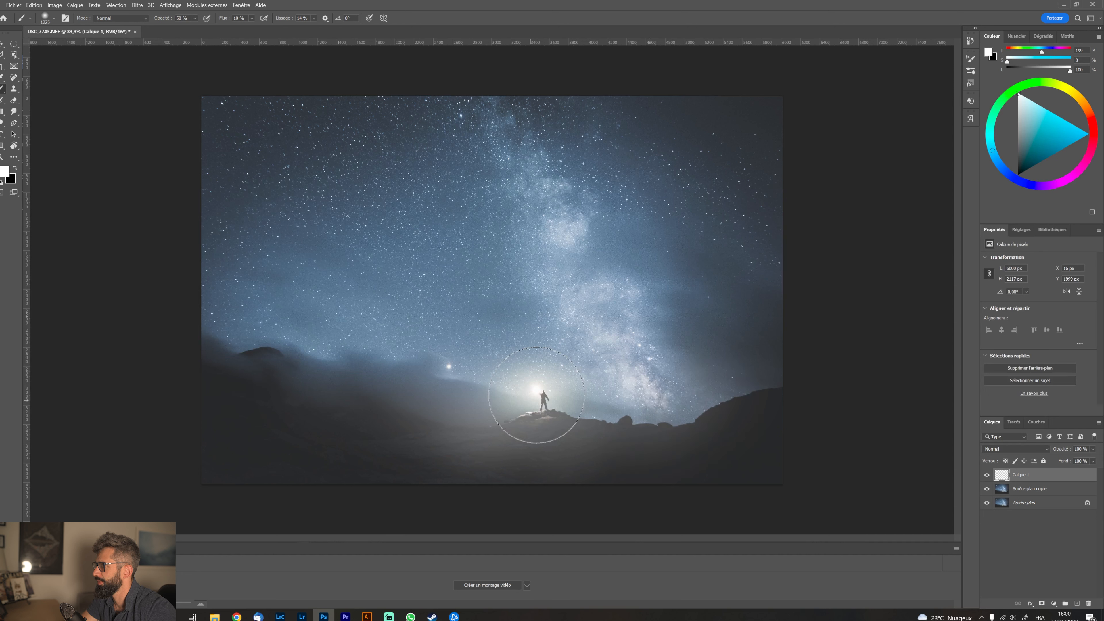
pyautogui.moveTo(536, 401)
pyautogui.mouseDown()
pyautogui.moveTo(481, 419)
pyautogui.moveTo(415, 419)
pyautogui.moveTo(286, 365)
pyautogui.moveTo(420, 417)
pyautogui.moveTo(414, 446)
pyautogui.moveTo(303, 424)
pyautogui.moveTo(470, 442)
pyautogui.moveTo(450, 443)
pyautogui.mouseUp()
# Add a layer mask to the white mist layer and brush black on it over the ground.
pyautogui.press('x')
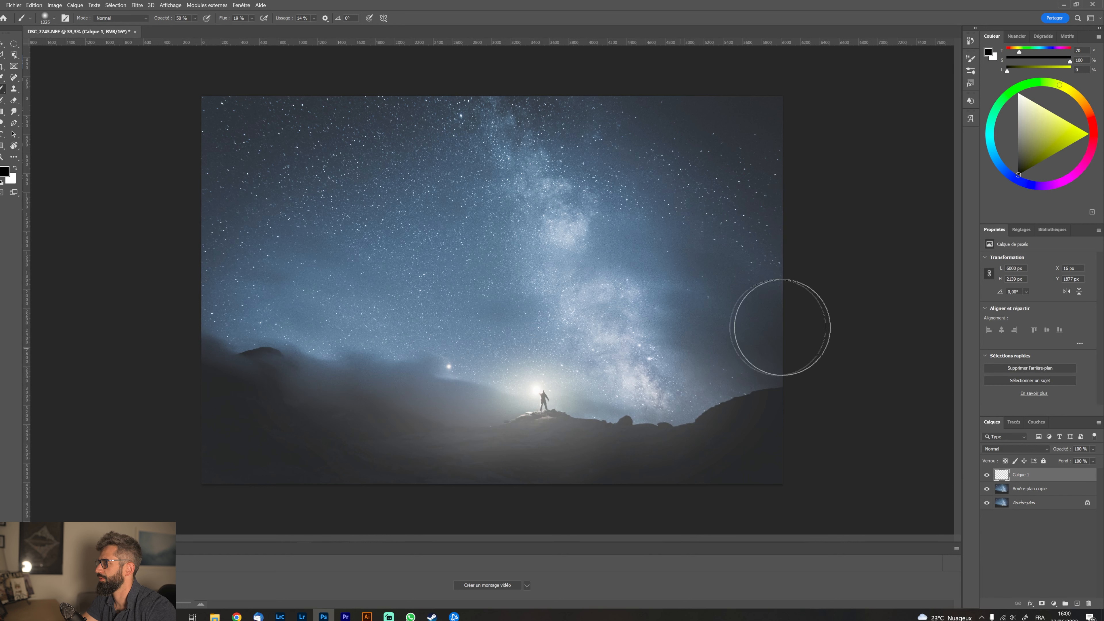
pyautogui.click(1043, 603)
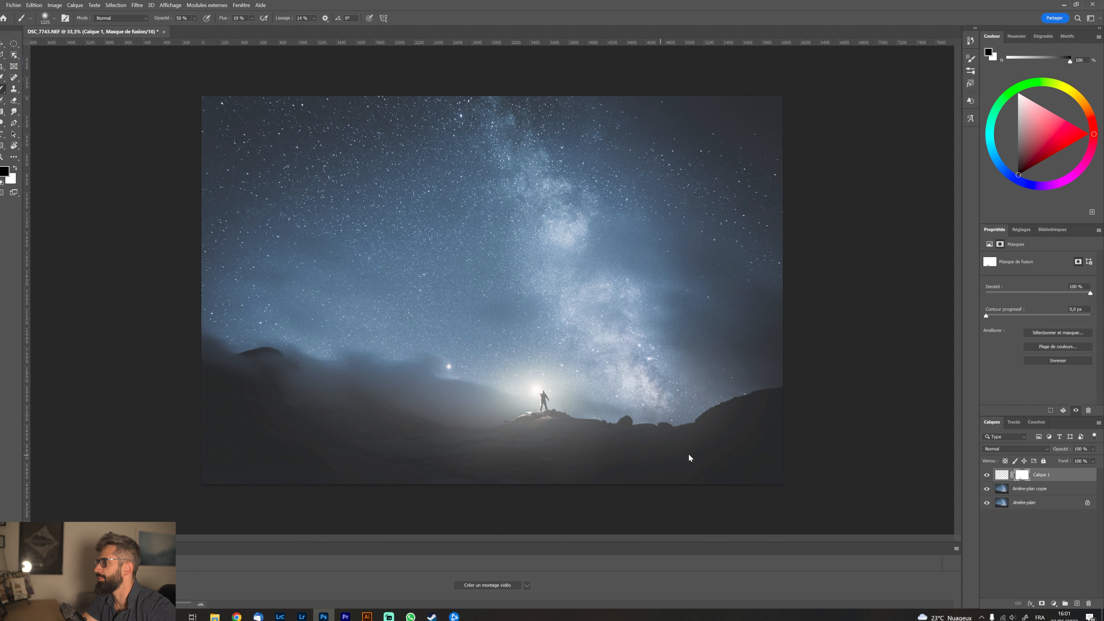
# Add a Curves adjustment with the black point at input 13, output 0, and an upper point lifting the highlights.
pyautogui.click(1021, 229)
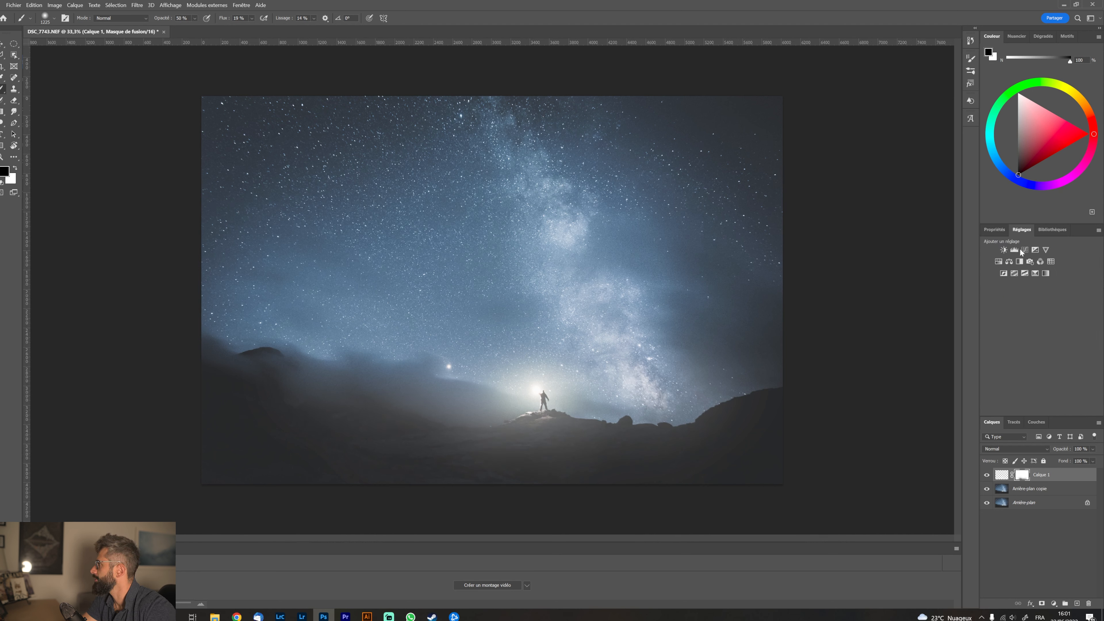
pyautogui.click(1025, 250)
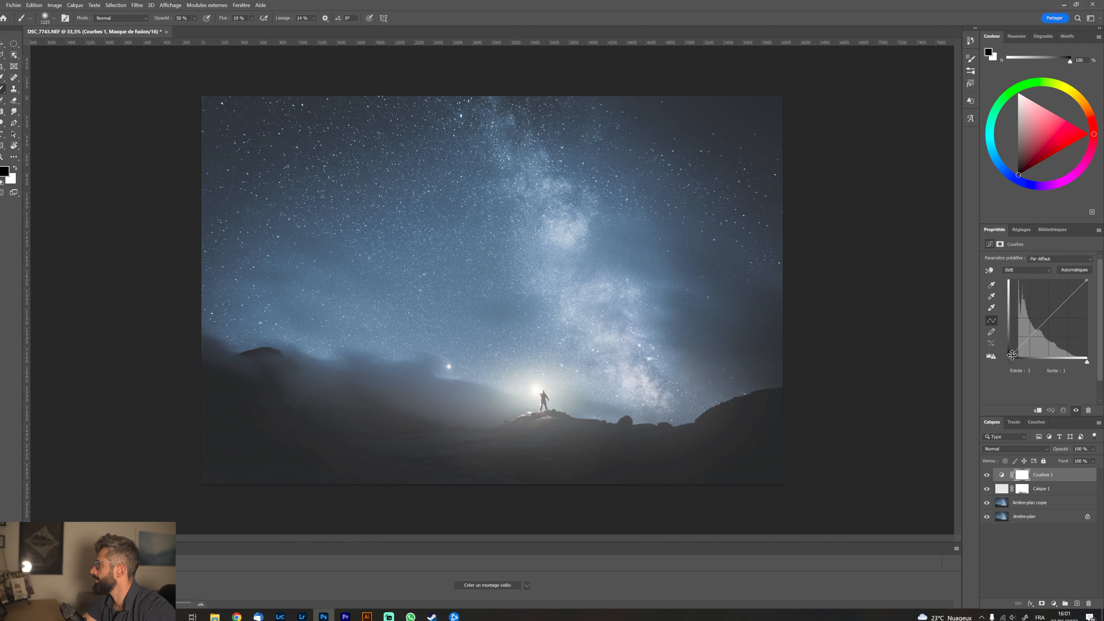
pyautogui.moveTo(1013, 355)
pyautogui.mouseDown()
pyautogui.moveTo(1013, 346)
pyautogui.moveTo(1014, 358)
pyautogui.mouseUp()
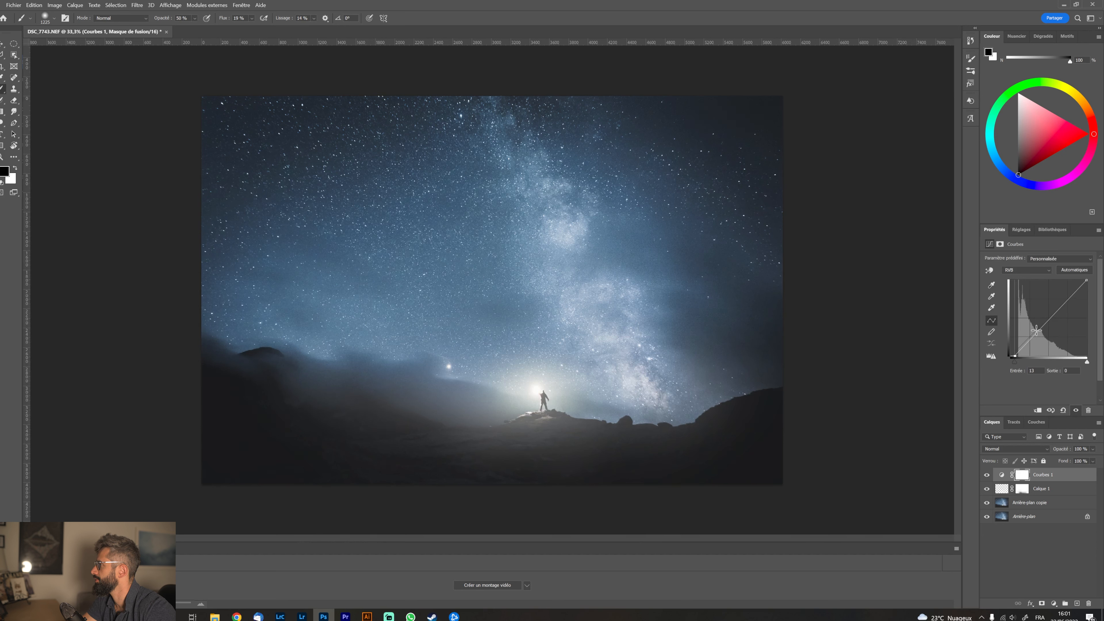
pyautogui.click(1066, 300)
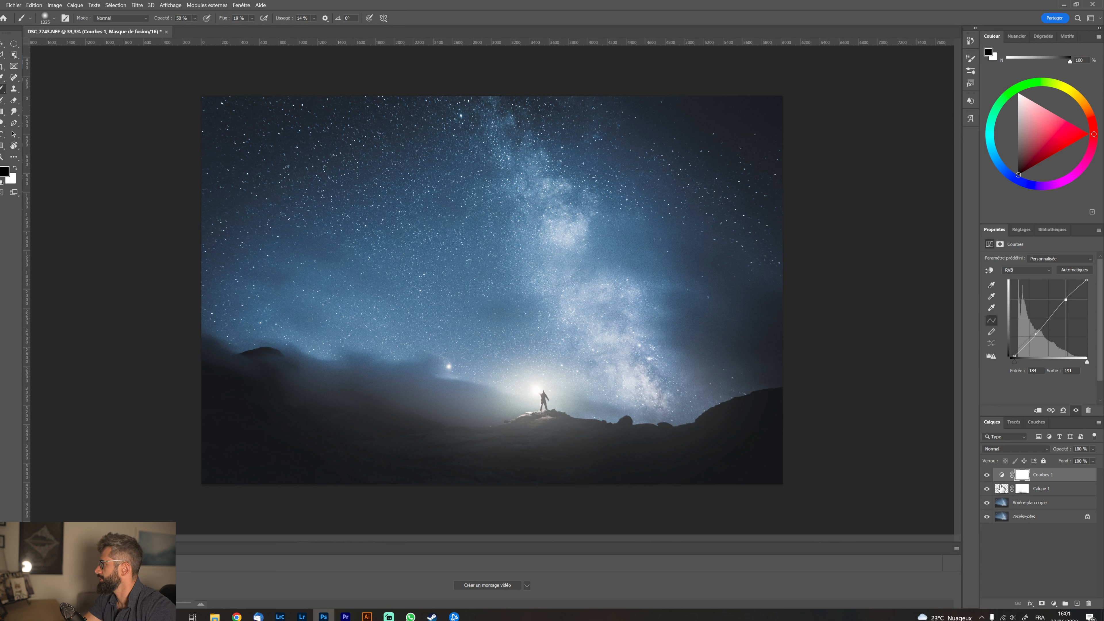
# Paint more white mist on the mist layer, along the horizon and across the hills on both sides.
pyautogui.click(1001, 489)
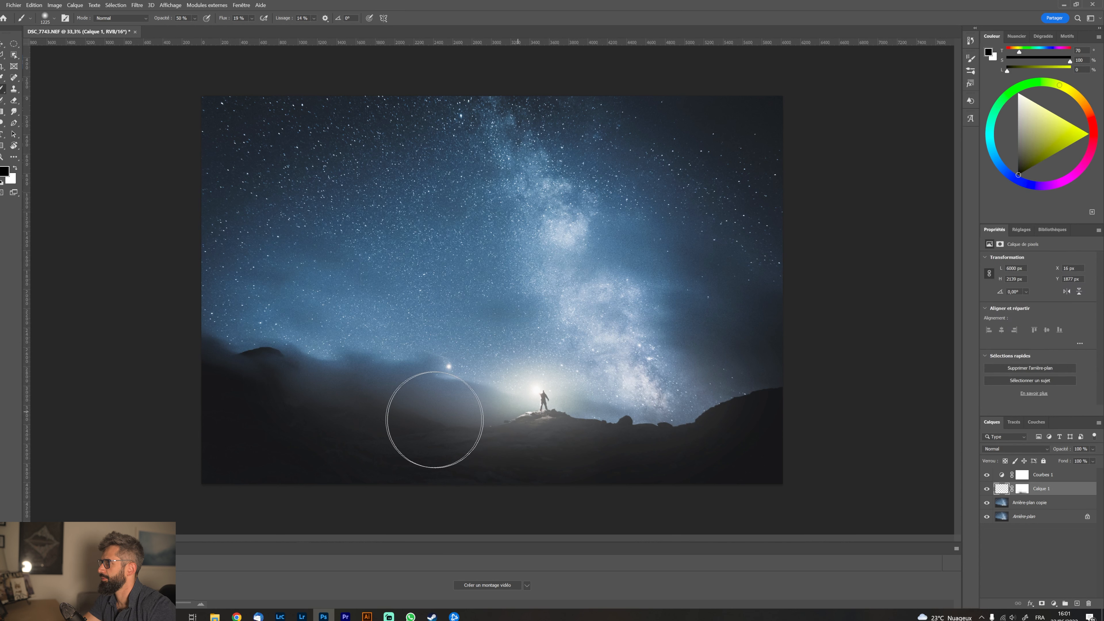
pyautogui.press('x')
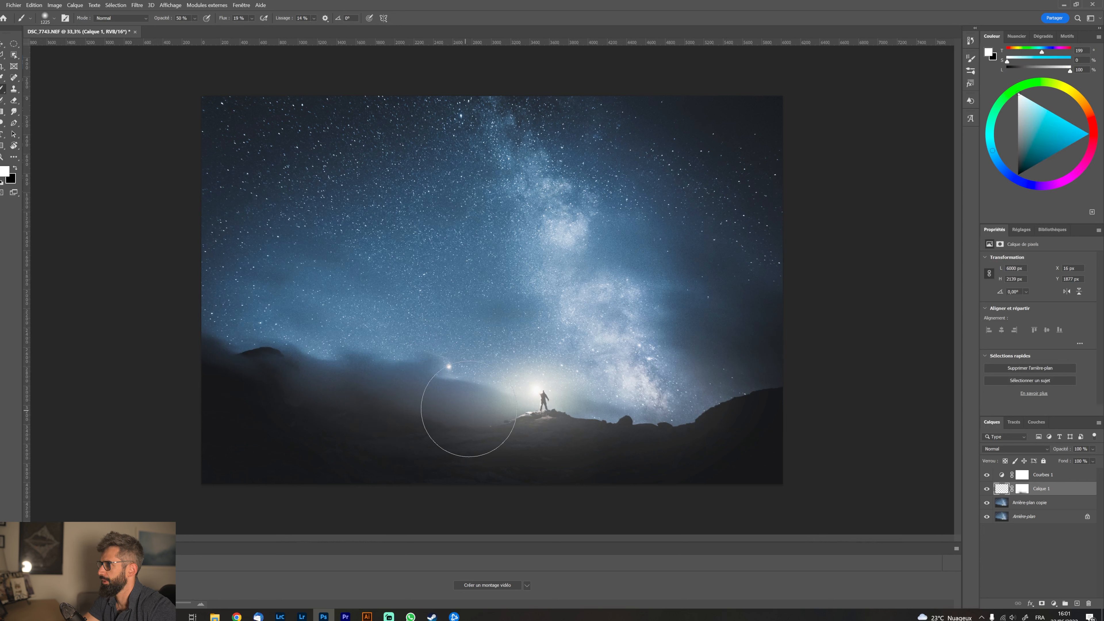
pyautogui.moveTo(469, 409)
pyautogui.mouseDown()
pyautogui.moveTo(483, 397)
pyautogui.moveTo(439, 402)
pyautogui.moveTo(488, 380)
pyautogui.moveTo(616, 432)
pyautogui.moveTo(310, 390)
pyautogui.moveTo(652, 378)
pyautogui.moveTo(242, 326)
pyautogui.moveTo(536, 417)
pyautogui.moveTo(369, 366)
pyautogui.moveTo(526, 420)
pyautogui.moveTo(931, 280)
pyautogui.mouseUp()
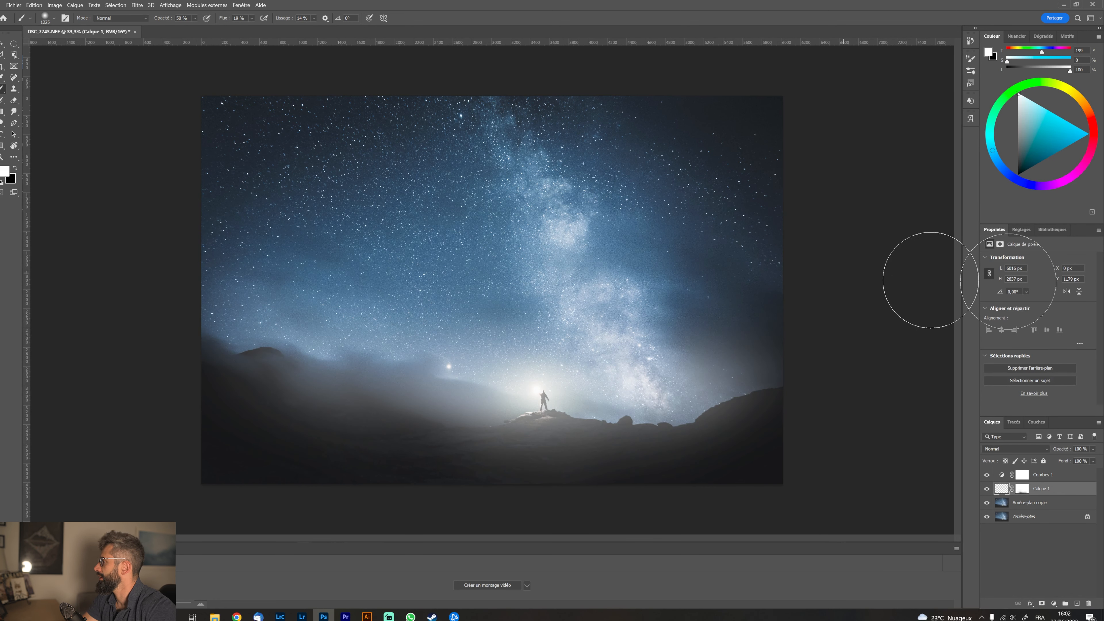
# Set the mist layer's opacity to 68% and compare the photo with and without the mist.
pyautogui.click(1093, 449)
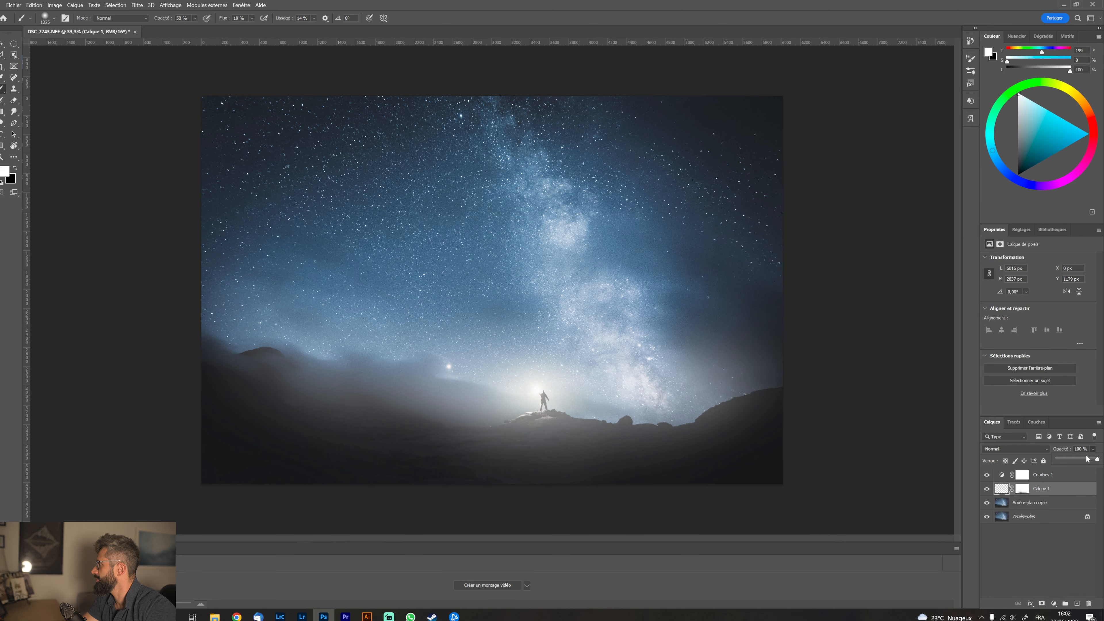
pyautogui.moveTo(1085, 459); pyautogui.dragTo(1076, 460)
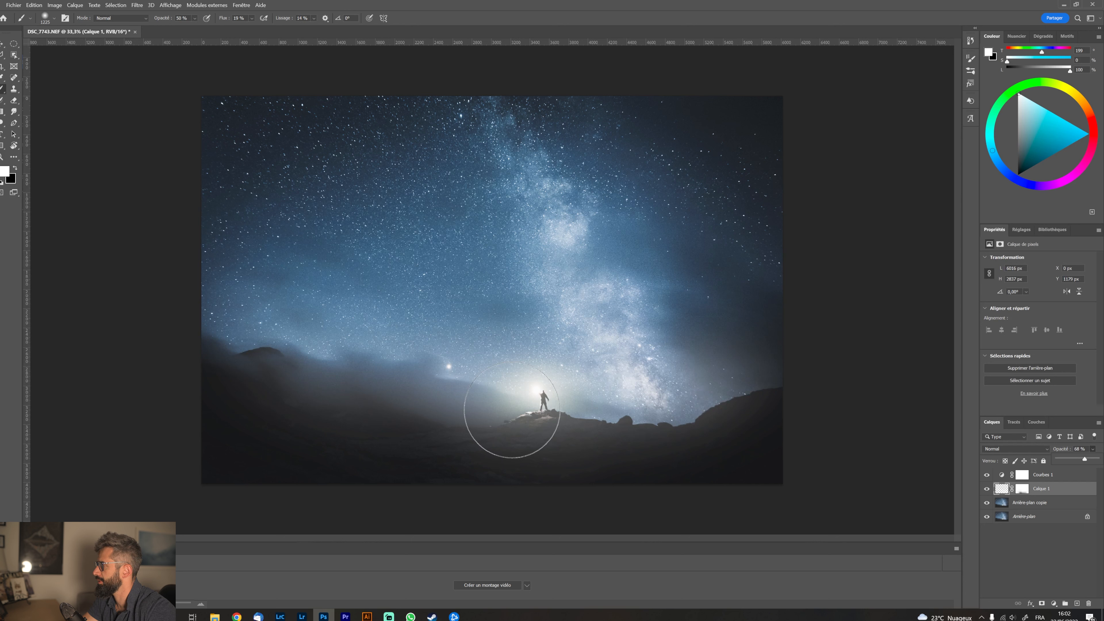
pyautogui.click(987, 490)
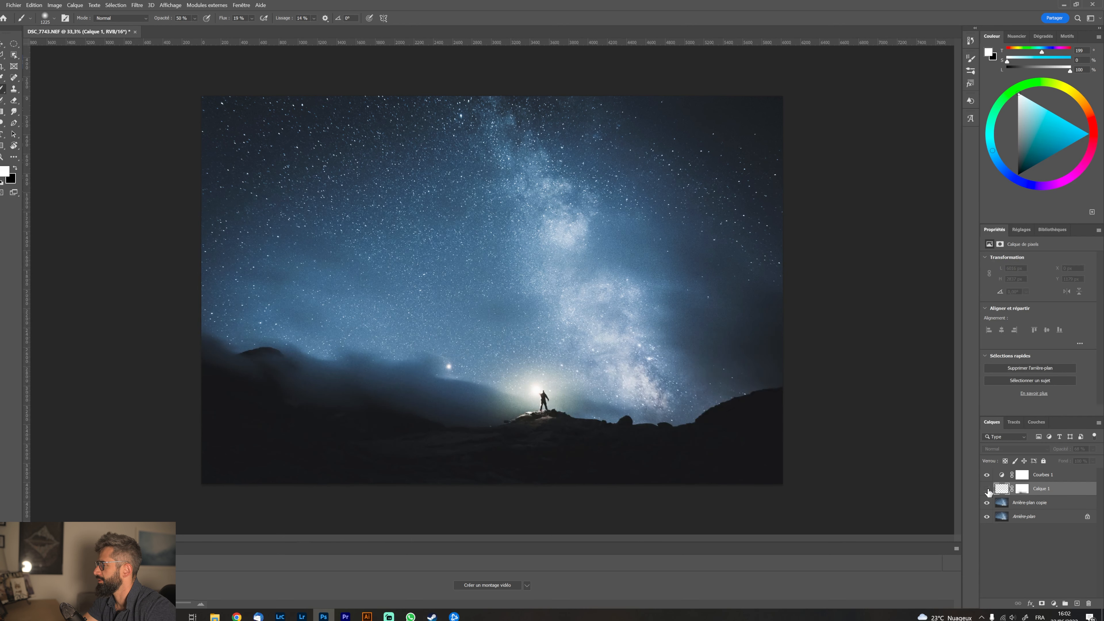
pyautogui.click(987, 490)
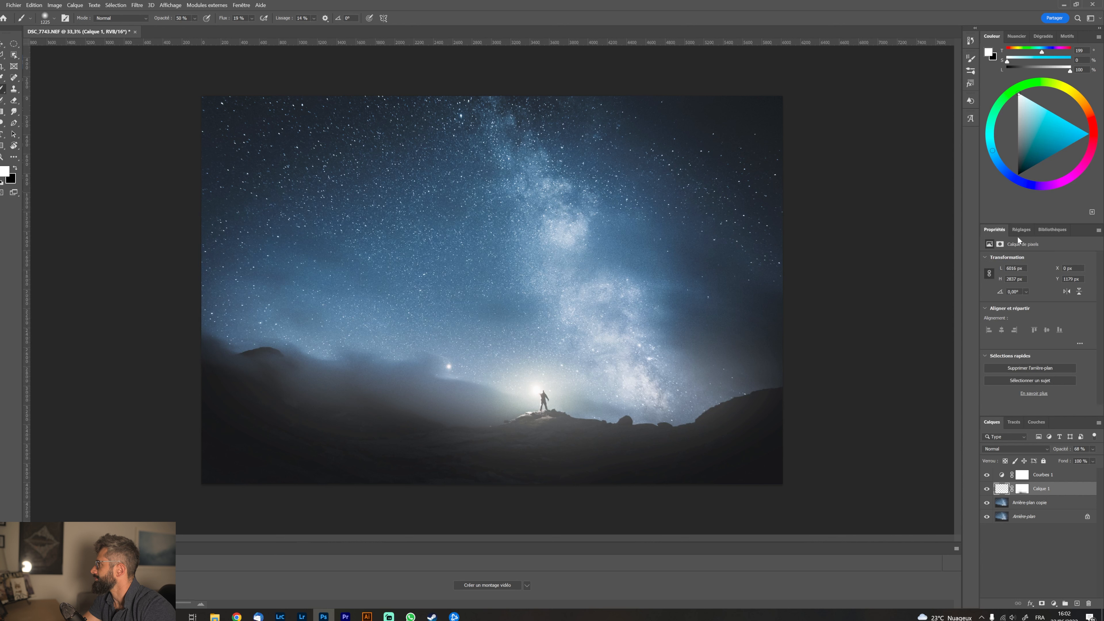
# Add a Hue/Saturation adjustment above the mist layer, setting the cyans' saturation to -33 and slightly lowering the blues' saturation.
pyautogui.click(1020, 229)
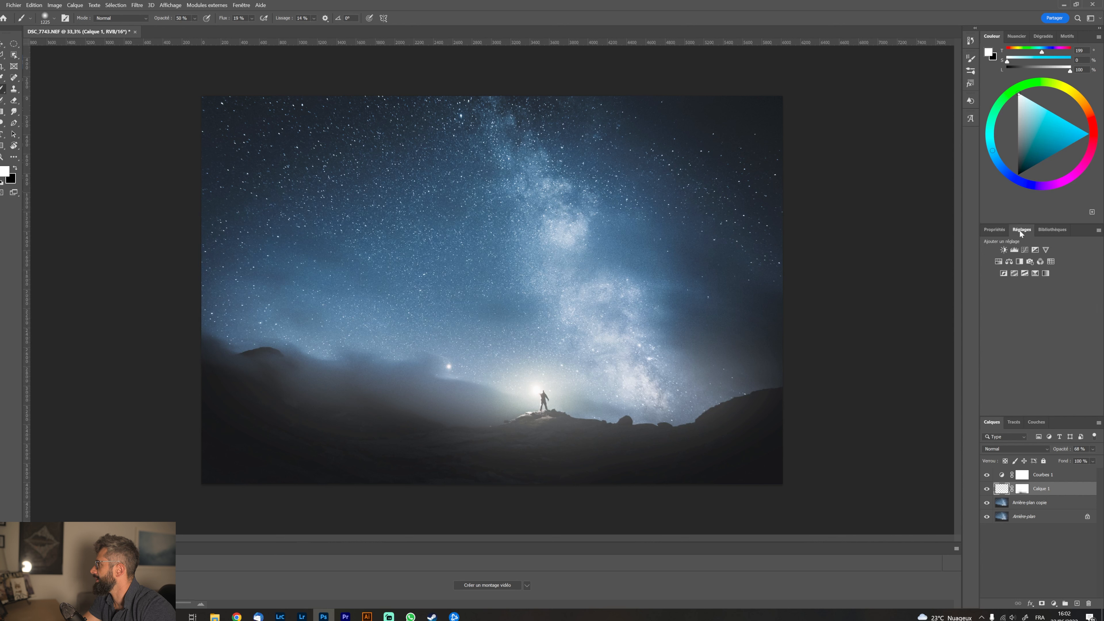
pyautogui.click(999, 262)
pyautogui.click(1030, 271)
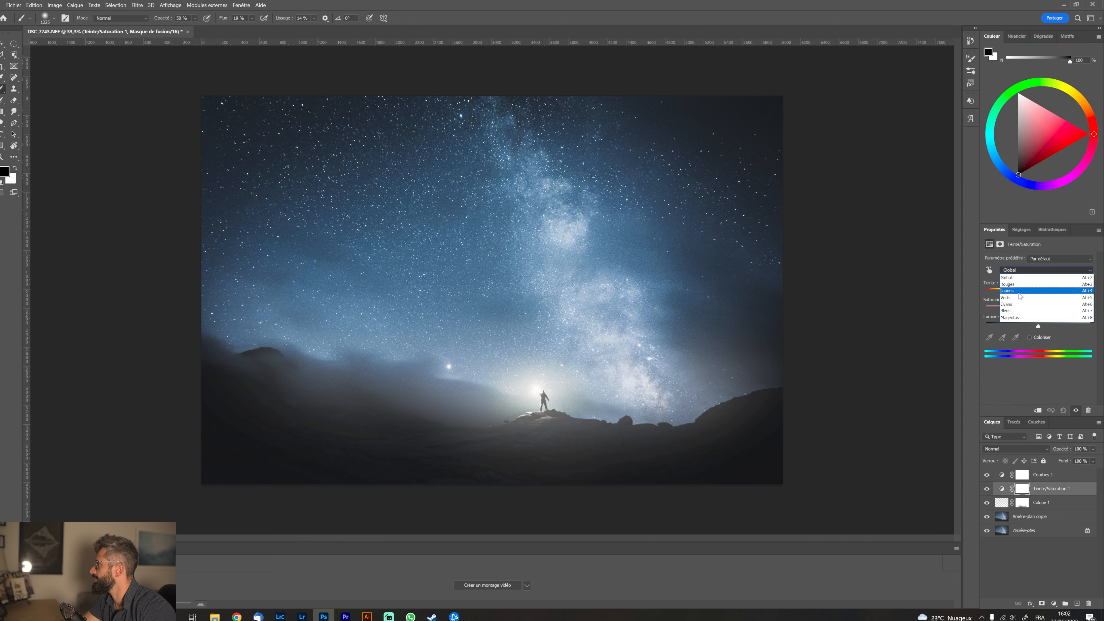
pyautogui.click(1013, 303)
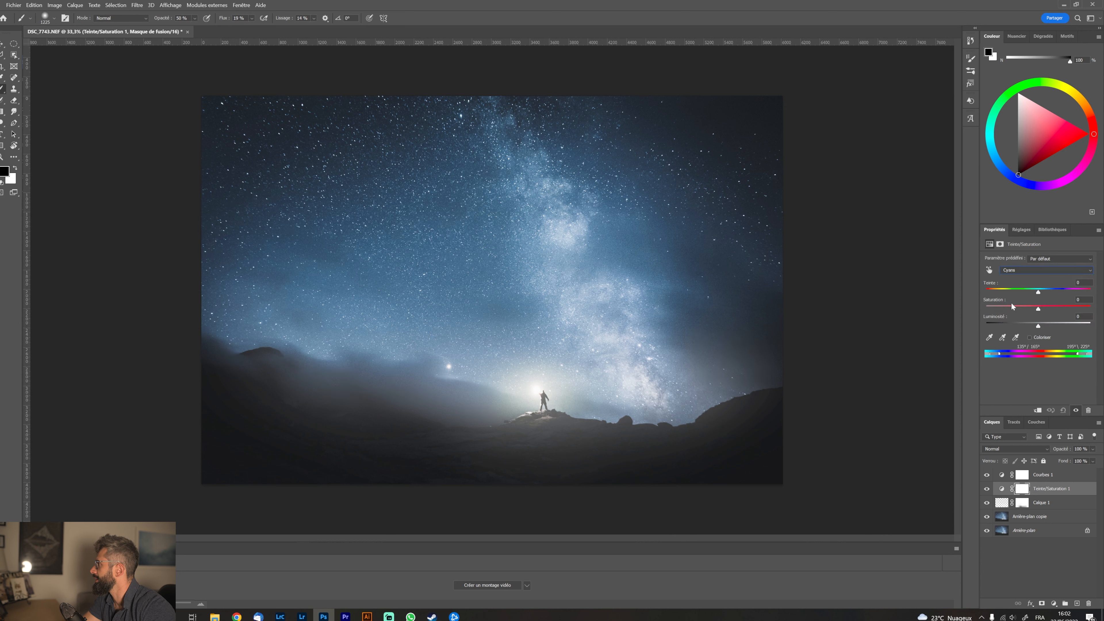
pyautogui.click(1037, 308)
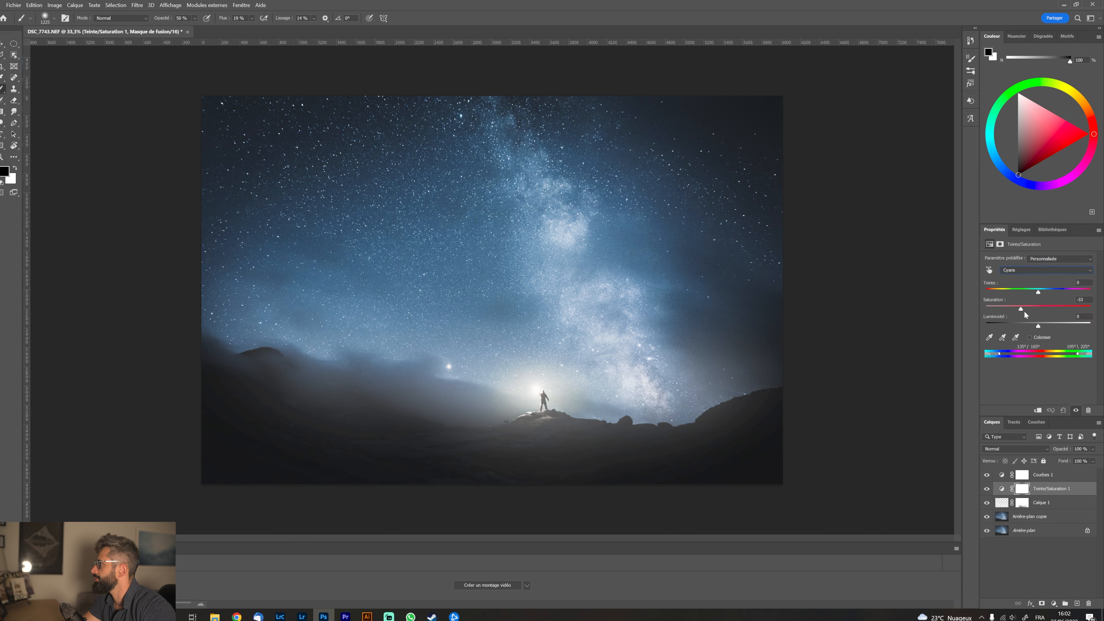
pyautogui.click(1017, 271)
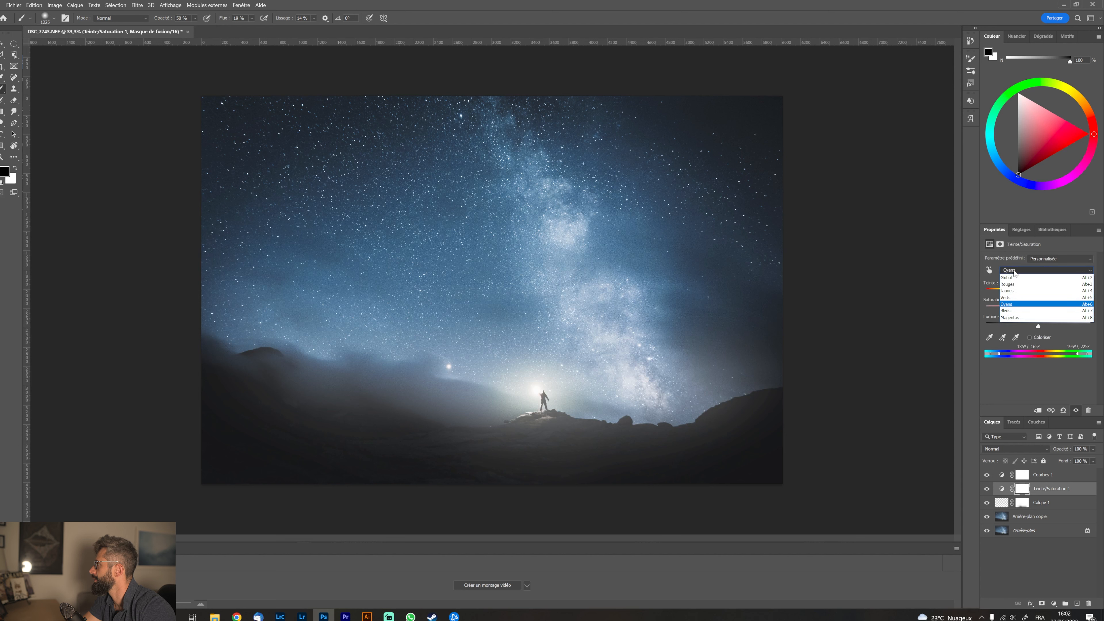
pyautogui.click(1015, 311)
pyautogui.moveTo(1039, 310); pyautogui.dragTo(1032, 312)
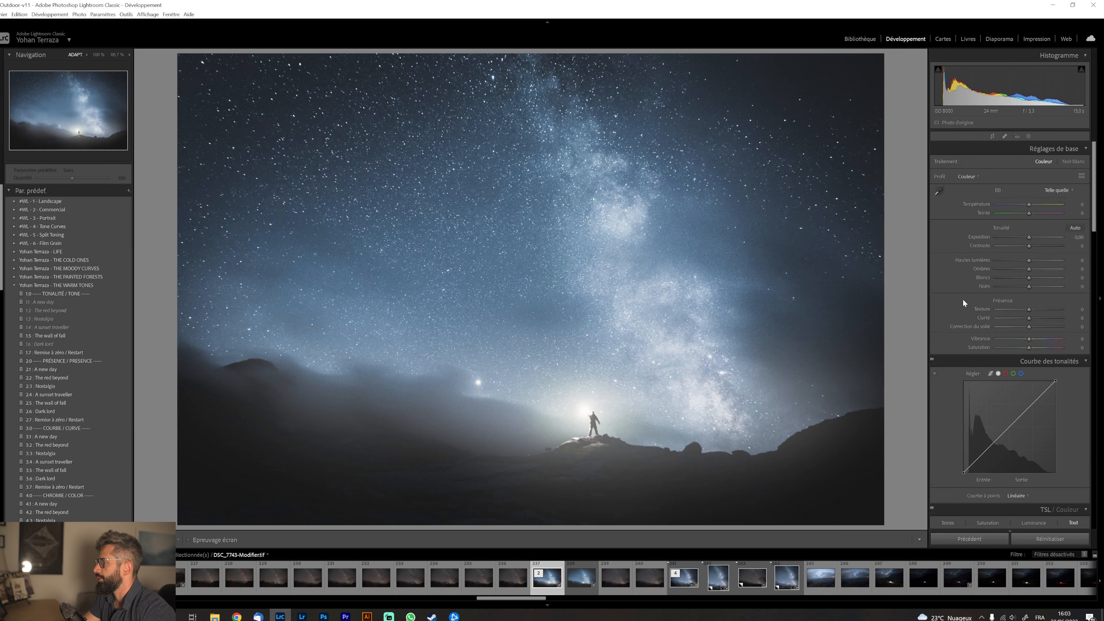
# In Lightroom Classic, add a linear gradient mask rising from the foreground into the sky and set its highlights to -42.
pyautogui.press('m')
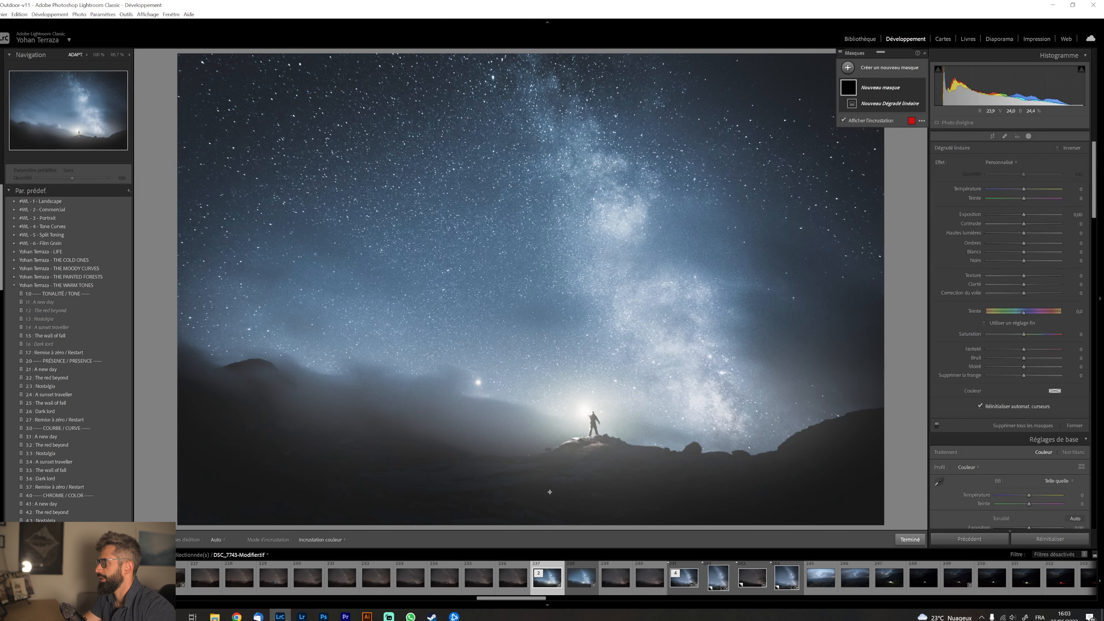
pyautogui.moveTo(550, 492); pyautogui.dragTo(550, 260)
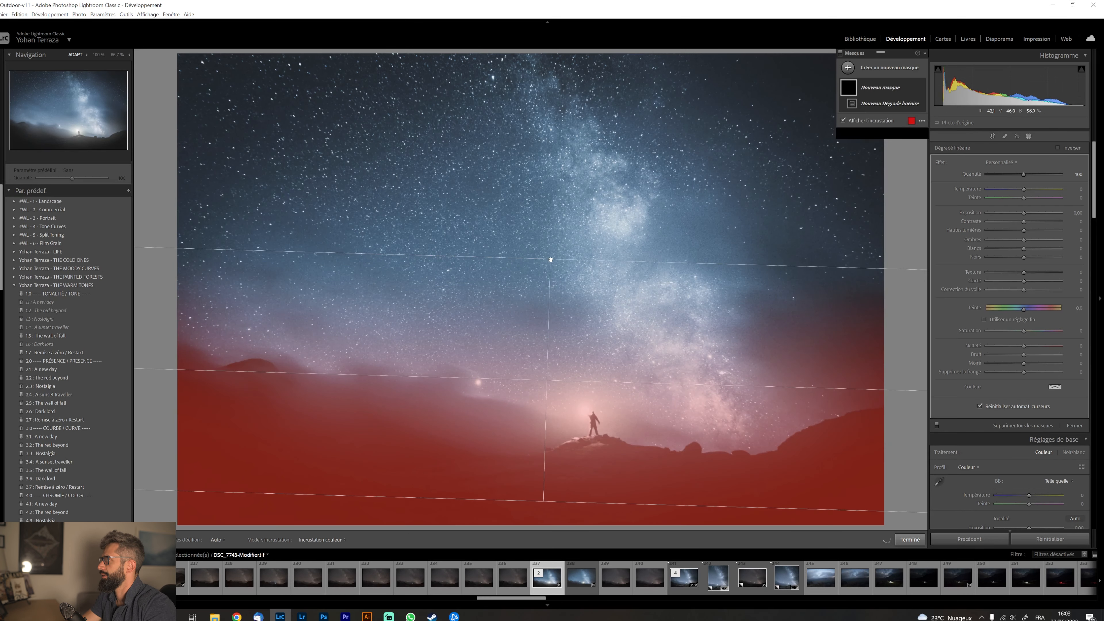
pyautogui.click(1008, 230)
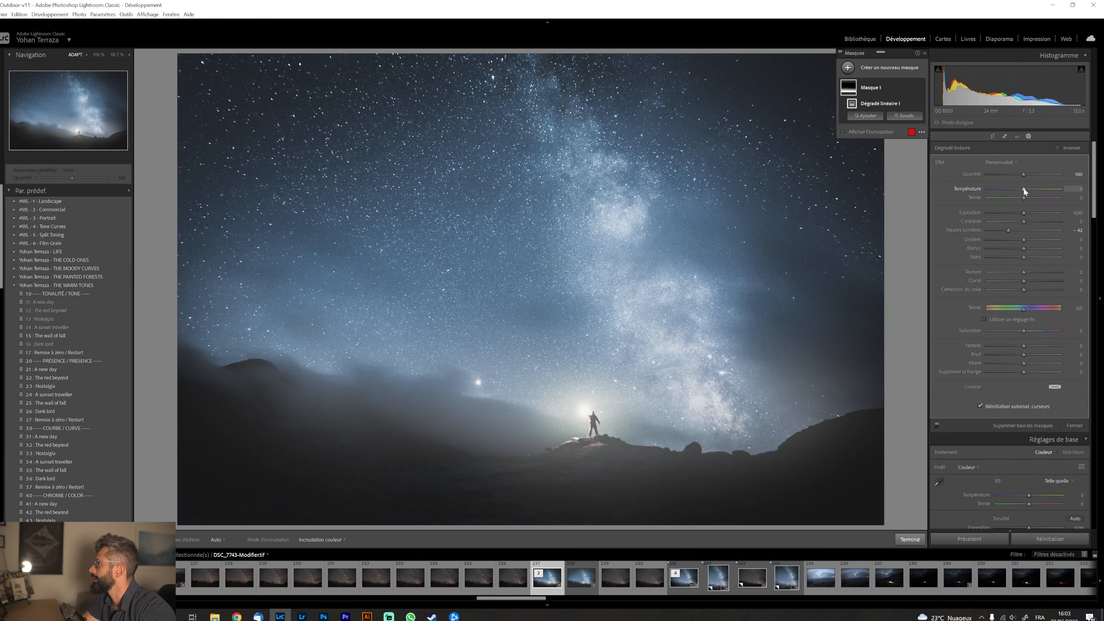
# Cool the linear gradient mask by setting its temperature to -21, and finish the mask editing.
pyautogui.moveTo(1024, 189)
pyautogui.mouseDown()
pyautogui.moveTo(1034, 190)
pyautogui.moveTo(1021, 191)
pyautogui.mouseUp()
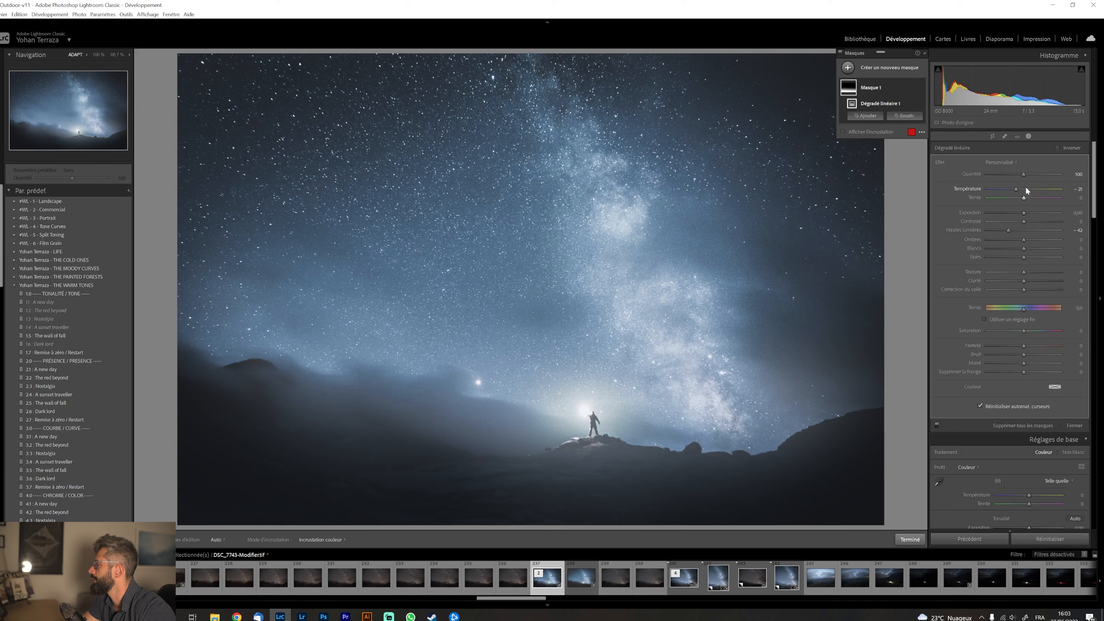
pyautogui.moveTo(1024, 175); pyautogui.dragTo(1020, 177)
pyautogui.click(908, 541)
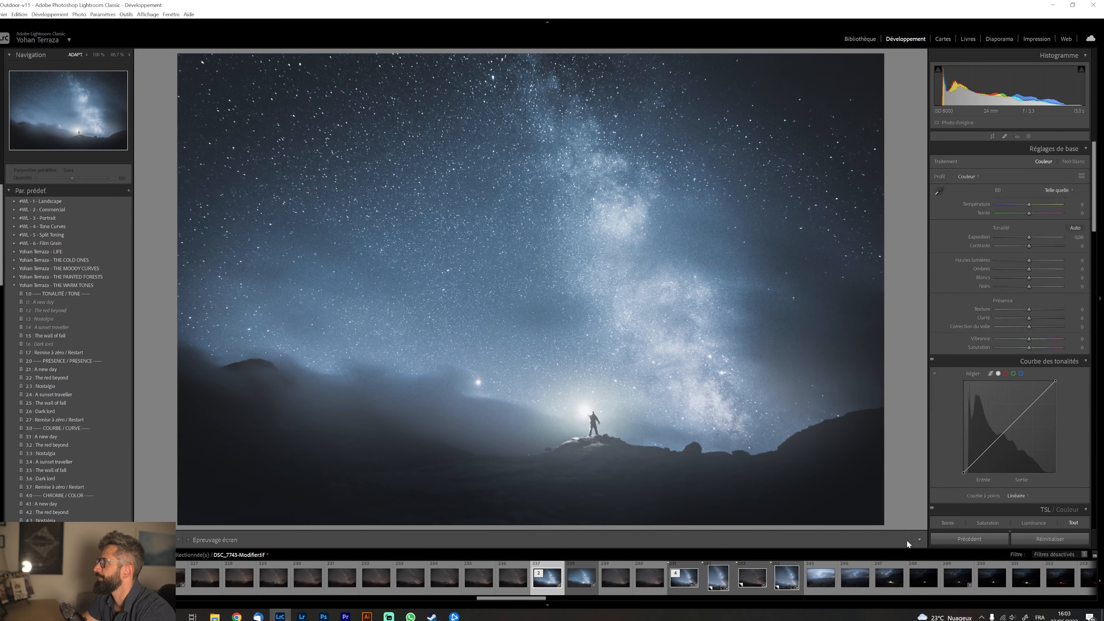
# Apply the Courbe mood II preset from the Yohan Terraza - THE MOODY CURVES group to the photo.
pyautogui.click(33, 285)
pyautogui.click(35, 269)
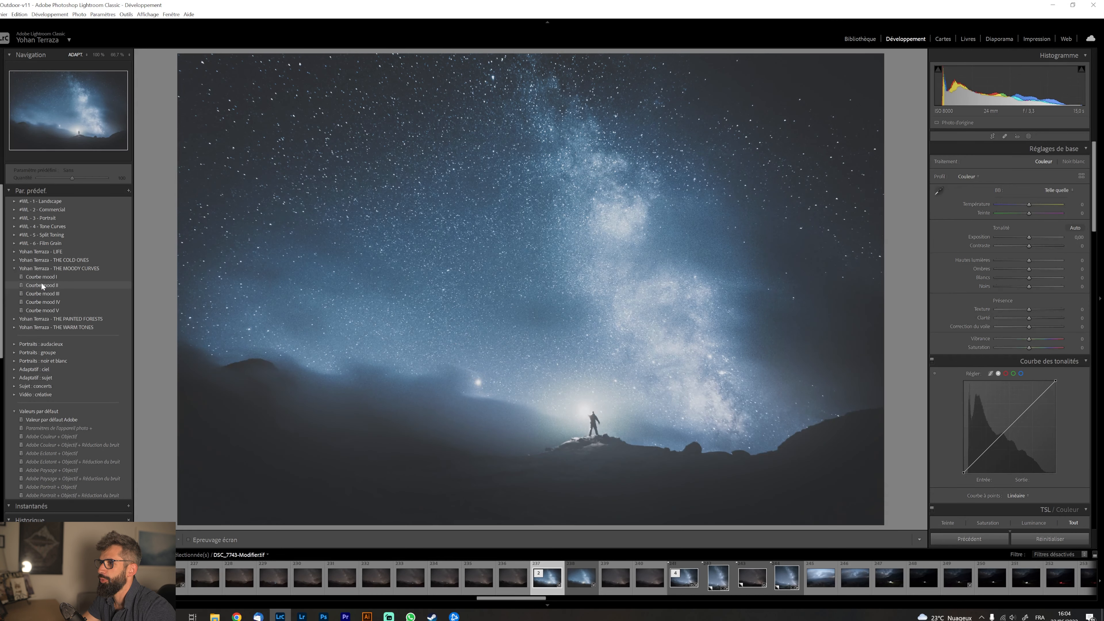
pyautogui.click(42, 285)
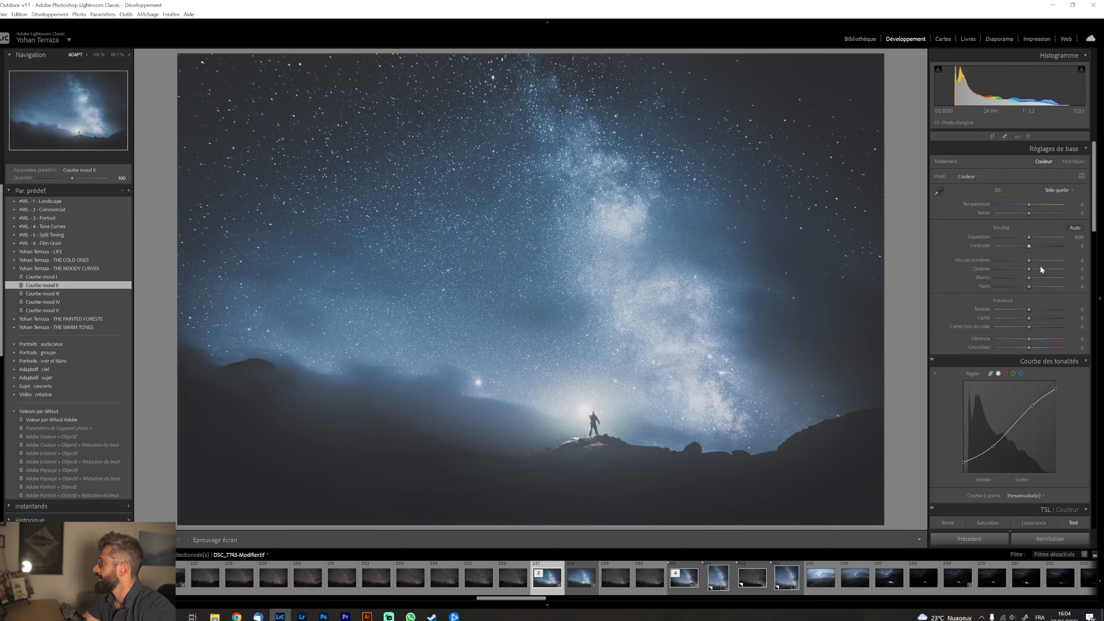
# Add a radial gradient mask around the standing figure and its light, set its contrast to -10 and lower its highlights.
pyautogui.press('m')
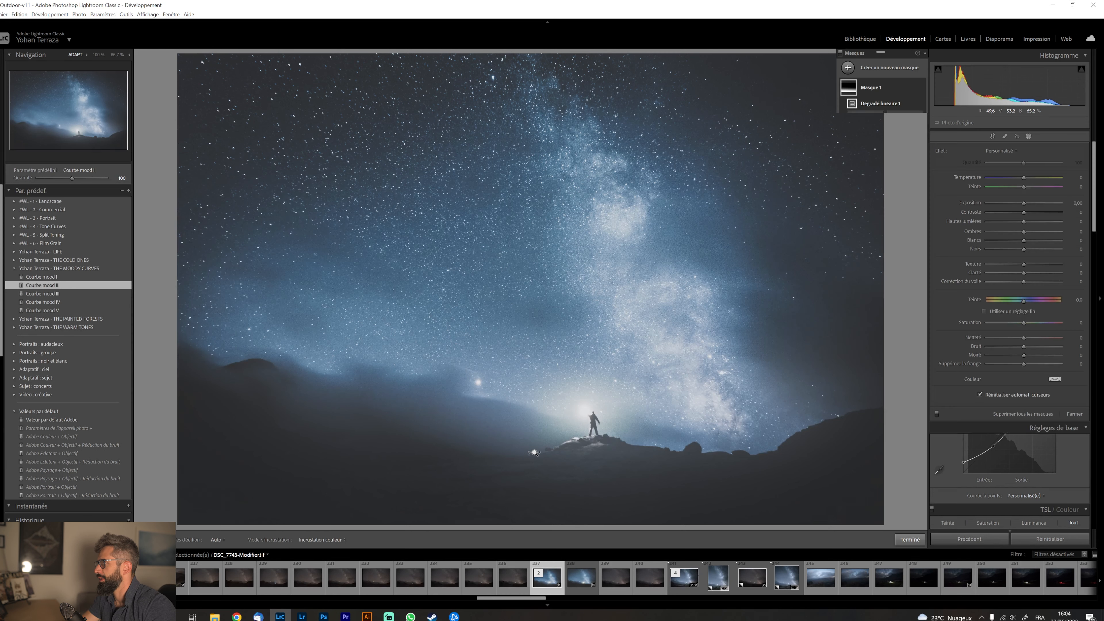
pyautogui.hotkey('shift', 'm')
pyautogui.moveTo(577, 416); pyautogui.dragTo(692, 506)
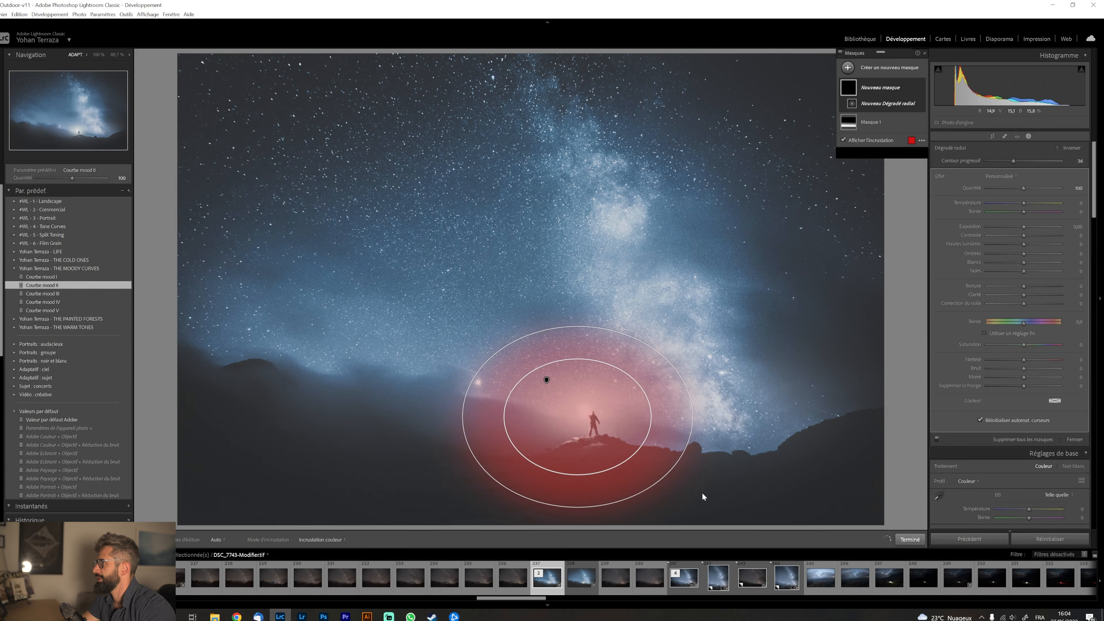
pyautogui.moveTo(1024, 245); pyautogui.dragTo(1008, 243)
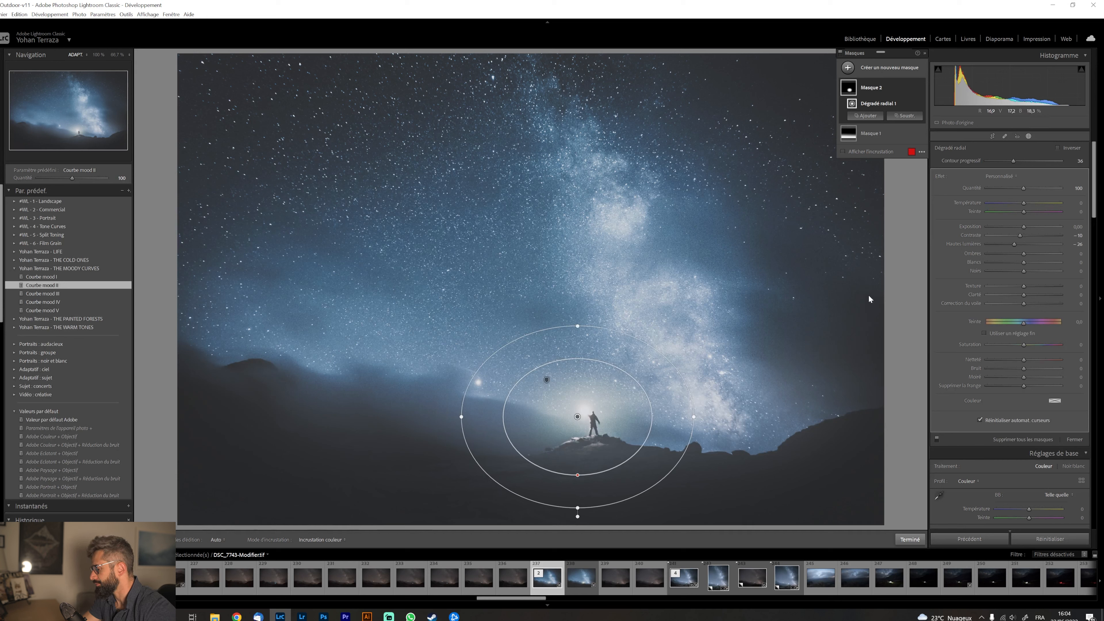
# Add a brush mask over the blue sky beside the Milky Way and set its exposure to 0.89.
pyautogui.press('k')
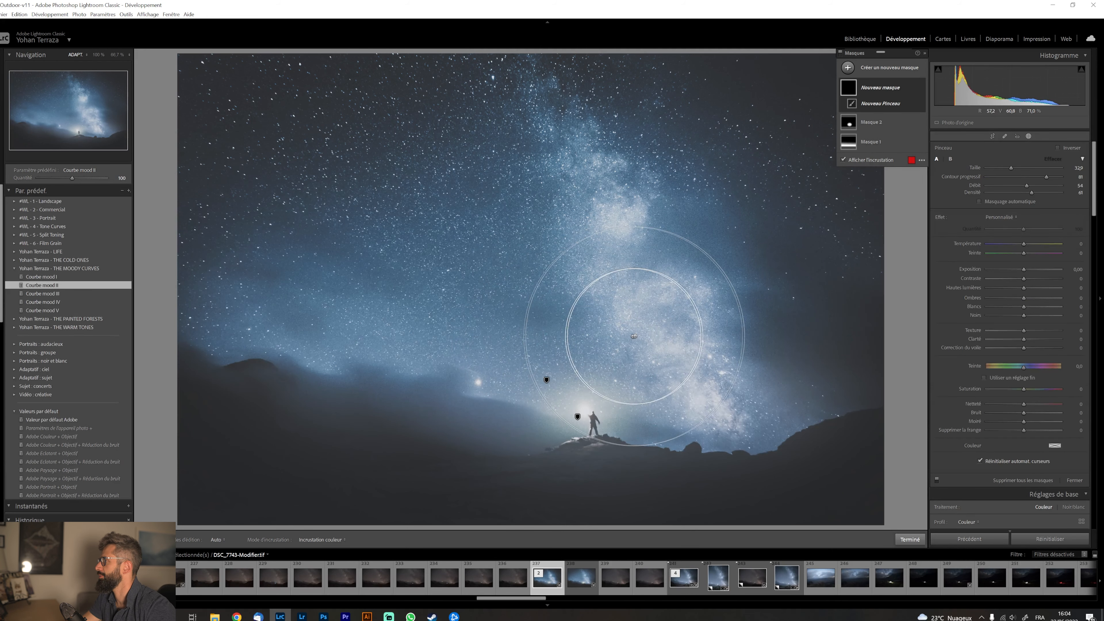
pyautogui.moveTo(573, 326)
pyautogui.mouseDown()
pyautogui.moveTo(441, 320)
pyautogui.moveTo(244, 274)
pyautogui.moveTo(467, 317)
pyautogui.moveTo(569, 299)
pyautogui.mouseUp()
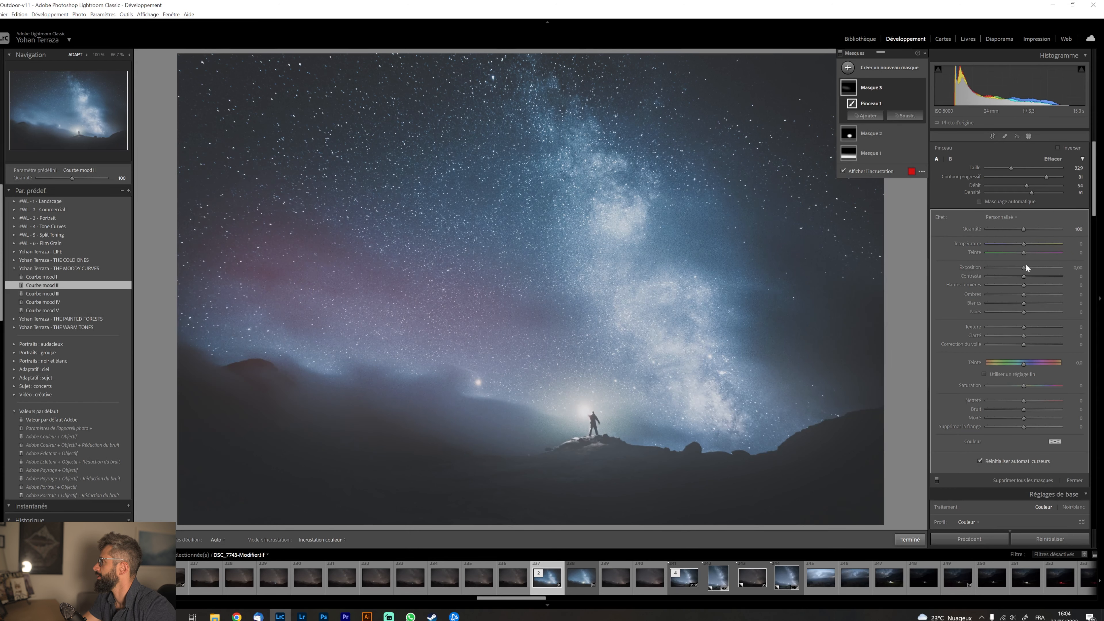
pyautogui.moveTo(1024, 270); pyautogui.dragTo(1032, 266)
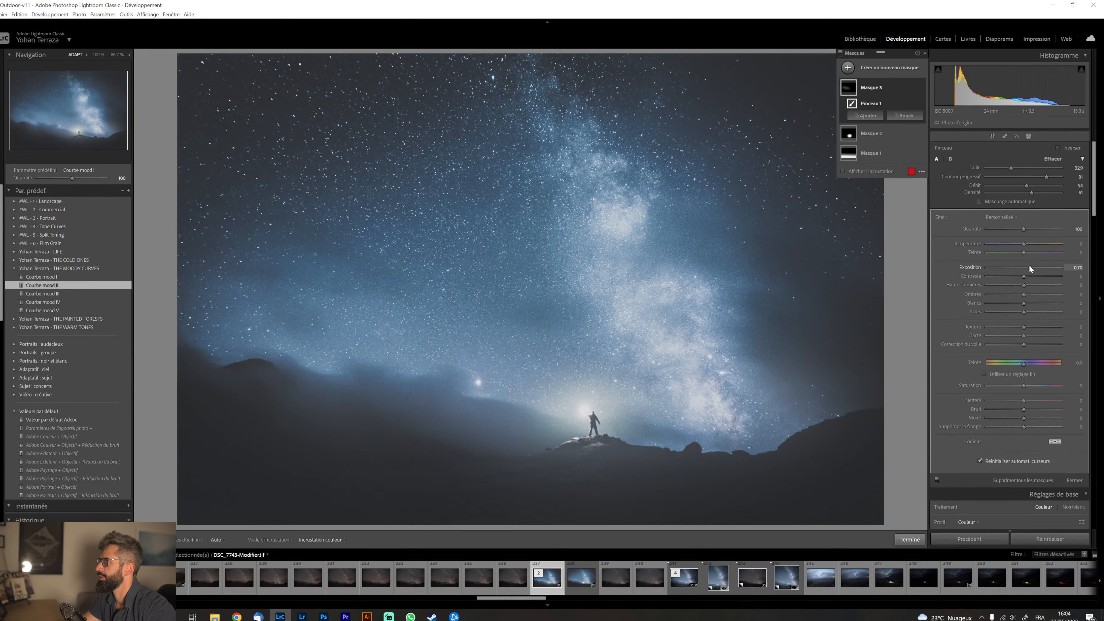
# Extend the brightening brush mask across more of the sky on both sides of the Milky Way, and finish the mask editing.
pyautogui.moveTo(286, 254)
pyautogui.mouseDown()
pyautogui.moveTo(307, 131)
pyautogui.moveTo(283, 186)
pyautogui.moveTo(265, 162)
pyautogui.moveTo(294, 156)
pyautogui.mouseUp()
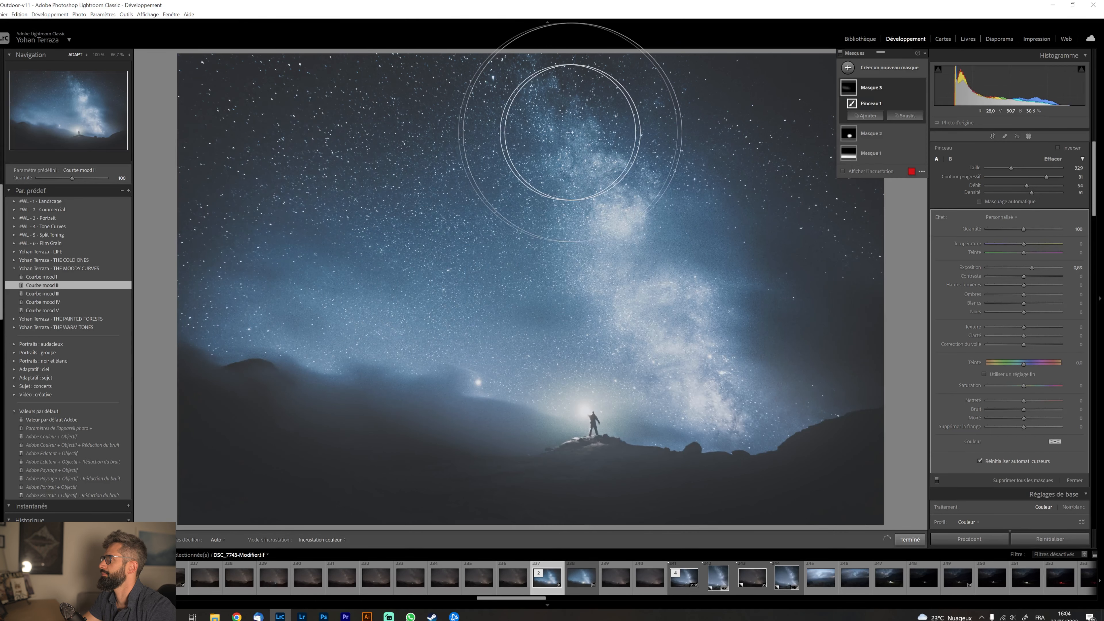
pyautogui.moveTo(777, 113)
pyautogui.mouseDown()
pyautogui.moveTo(829, 227)
pyautogui.moveTo(788, 401)
pyautogui.moveTo(742, 321)
pyautogui.moveTo(766, 361)
pyautogui.mouseUp()
pyautogui.moveTo(304, 313)
pyautogui.mouseDown()
pyautogui.moveTo(227, 283)
pyautogui.moveTo(316, 123)
pyautogui.moveTo(288, 229)
pyautogui.moveTo(297, 355)
pyautogui.moveTo(247, 321)
pyautogui.moveTo(332, 123)
pyautogui.moveTo(339, 131)
pyautogui.mouseUp()
pyautogui.moveTo(537, 240)
pyautogui.mouseDown()
pyautogui.moveTo(474, 123)
pyautogui.moveTo(446, 135)
pyautogui.moveTo(505, 160)
pyautogui.mouseUp()
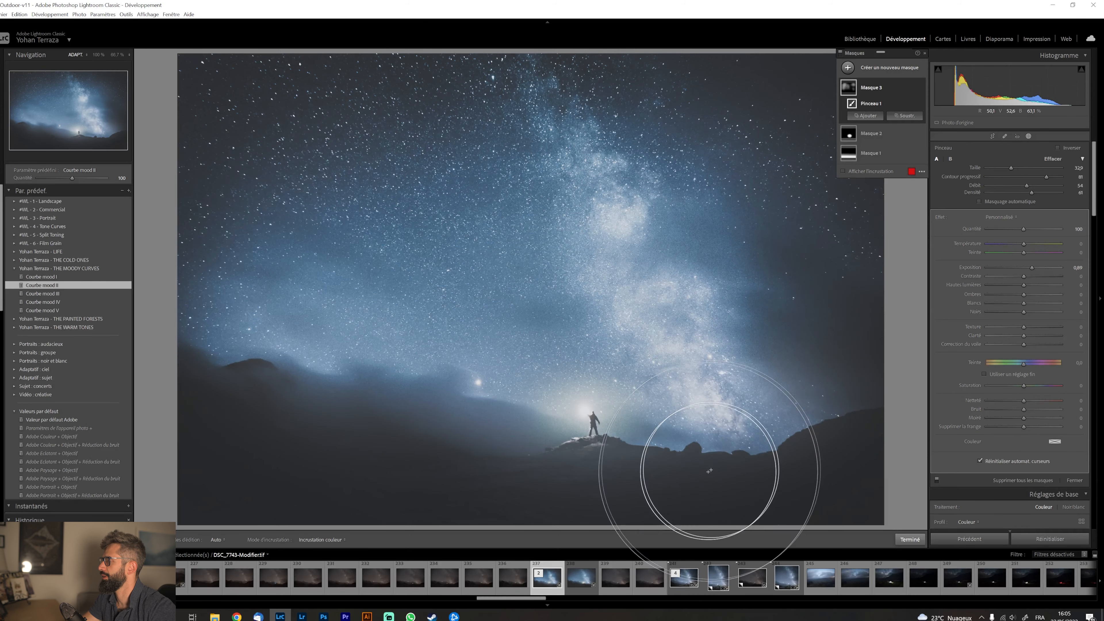
pyautogui.press('h')
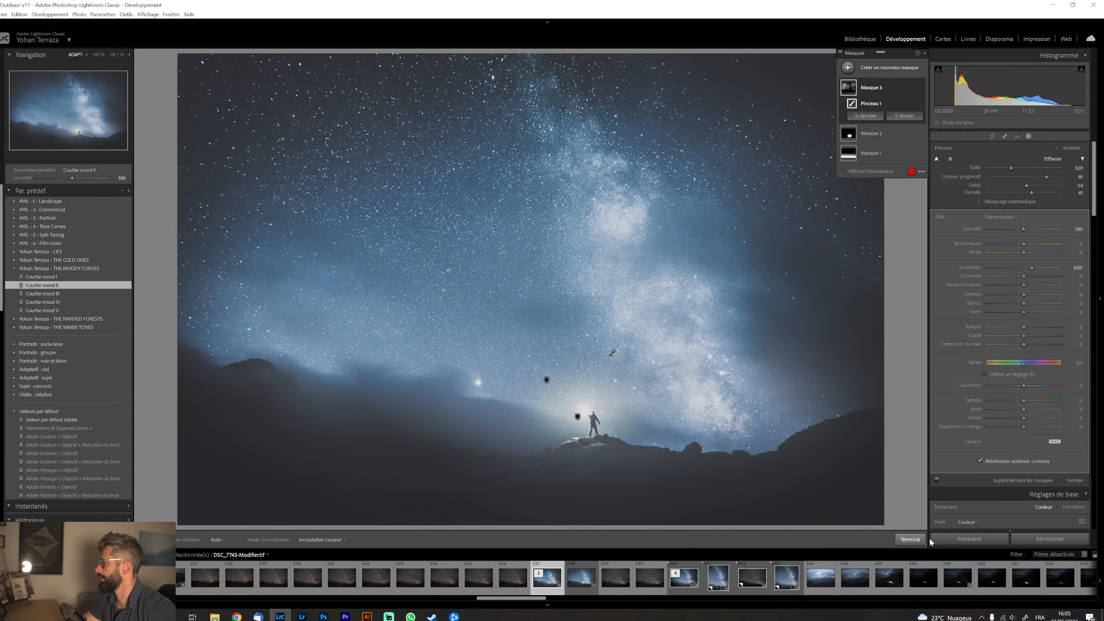
pyautogui.click(910, 539)
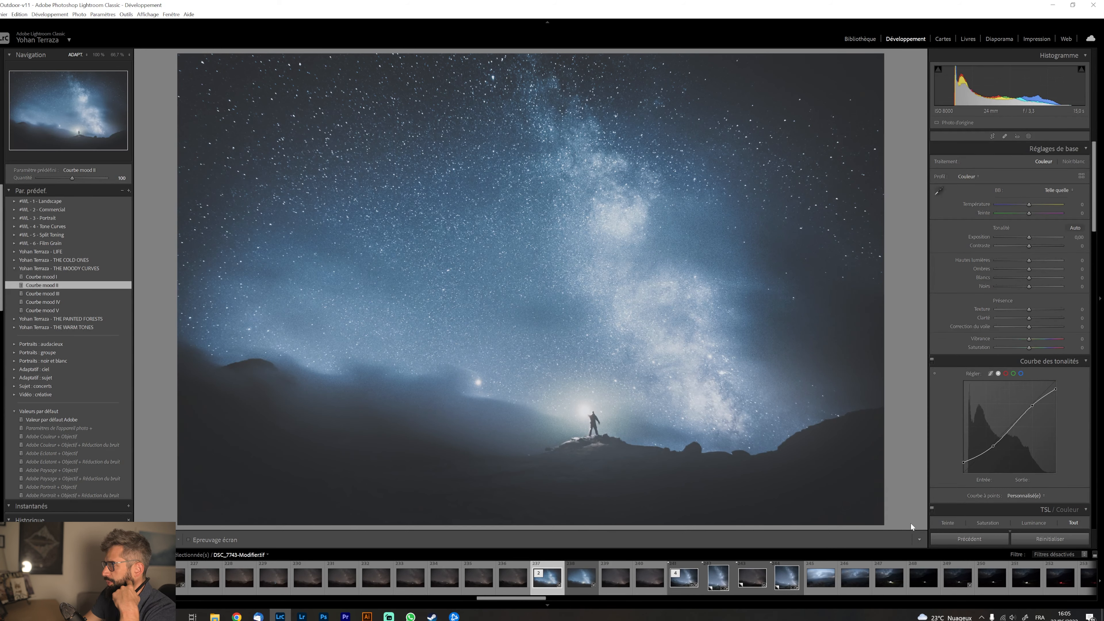